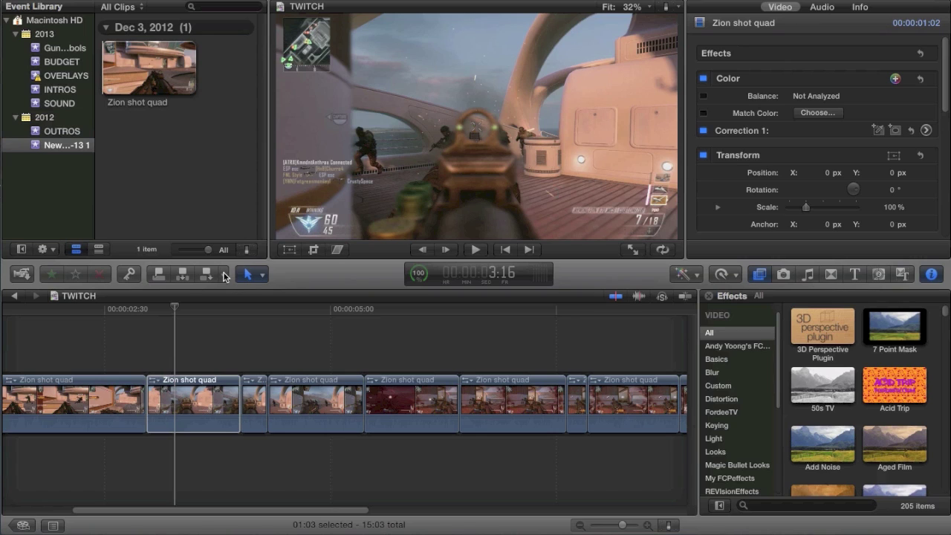
Scroll back to the start and park the playhead at 3:29 in the second Zion shot quad clip.
scroll(129, 398, "left", 5)
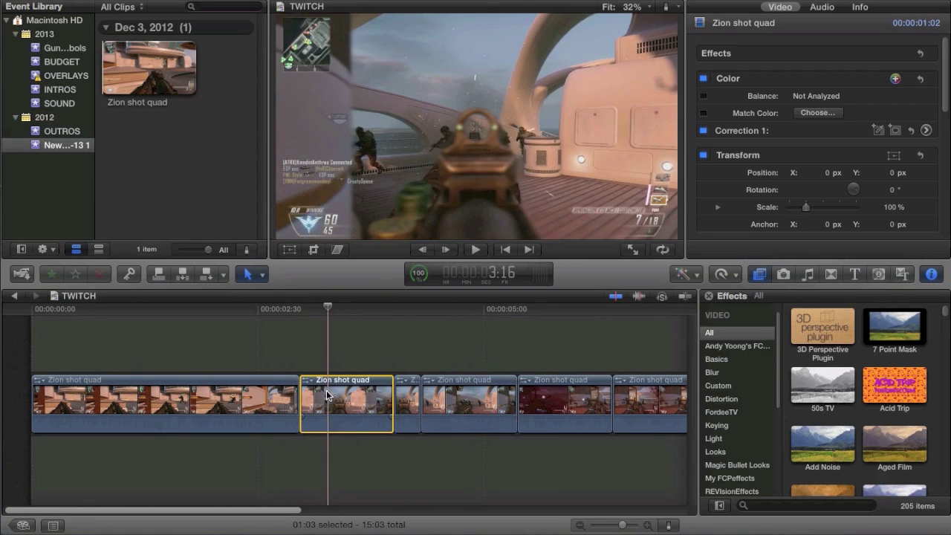
left_click(352, 403)
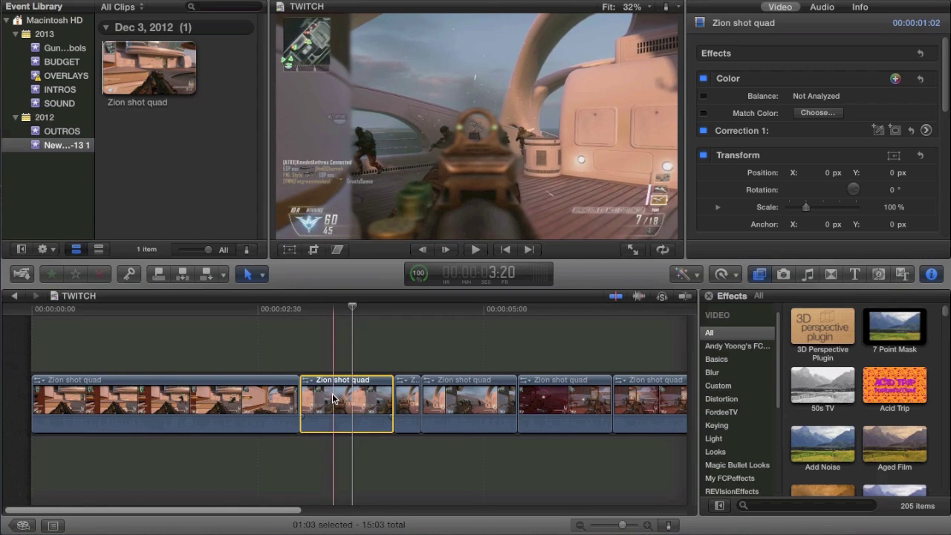
left_click(347, 398)
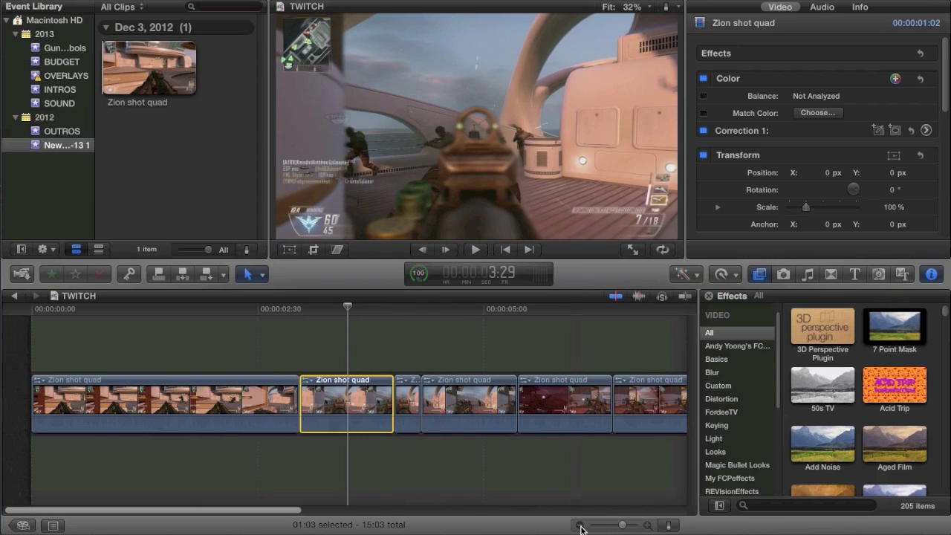
left_click(578, 527)
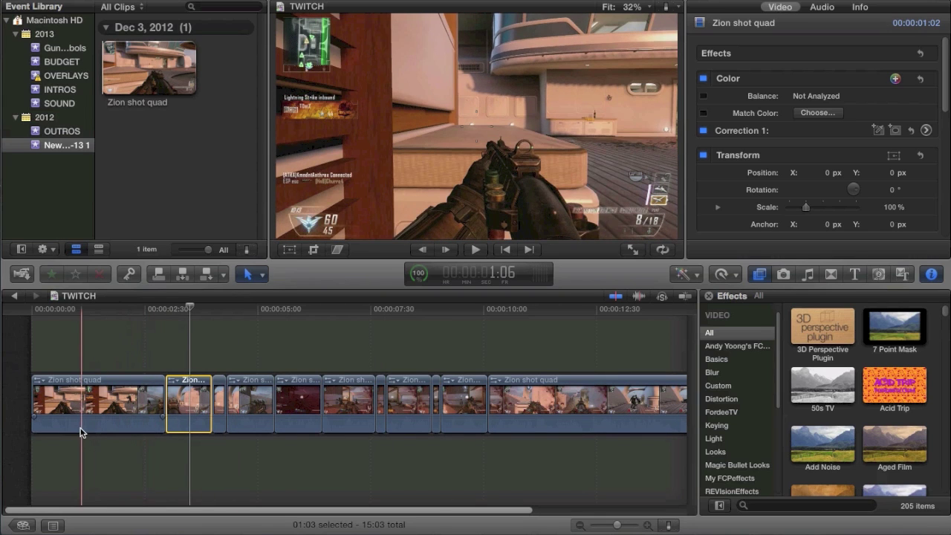
Play through the TWITCH edit, then return the playhead to the selected clip.
key("space")
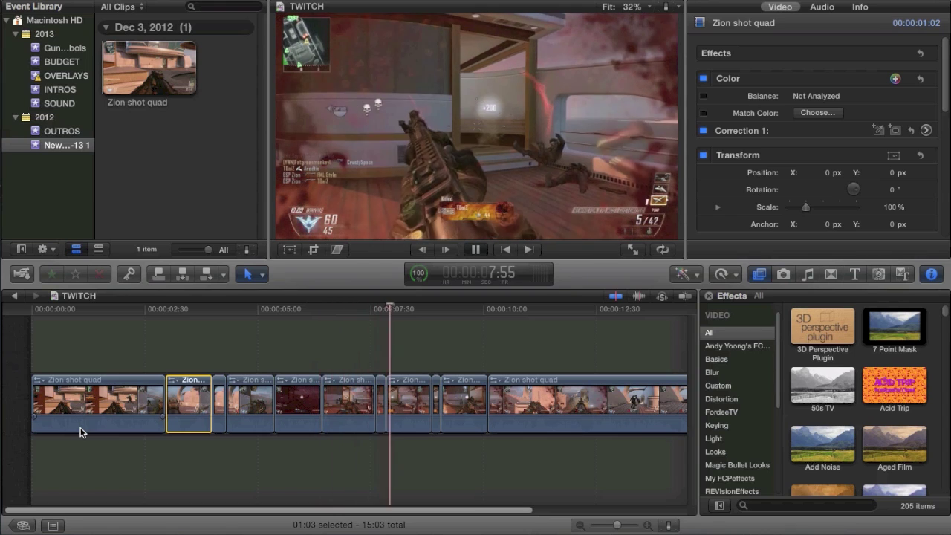
key("space")
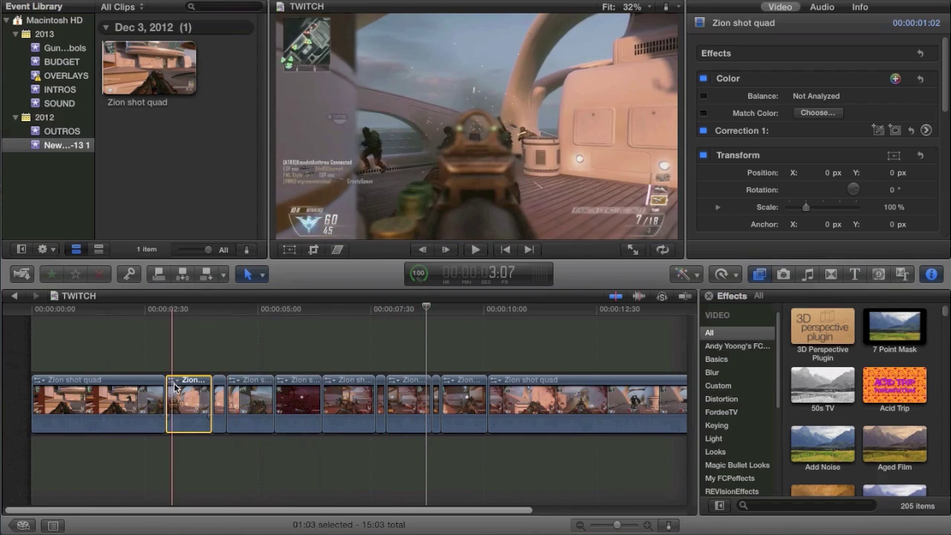
left_click(176, 394)
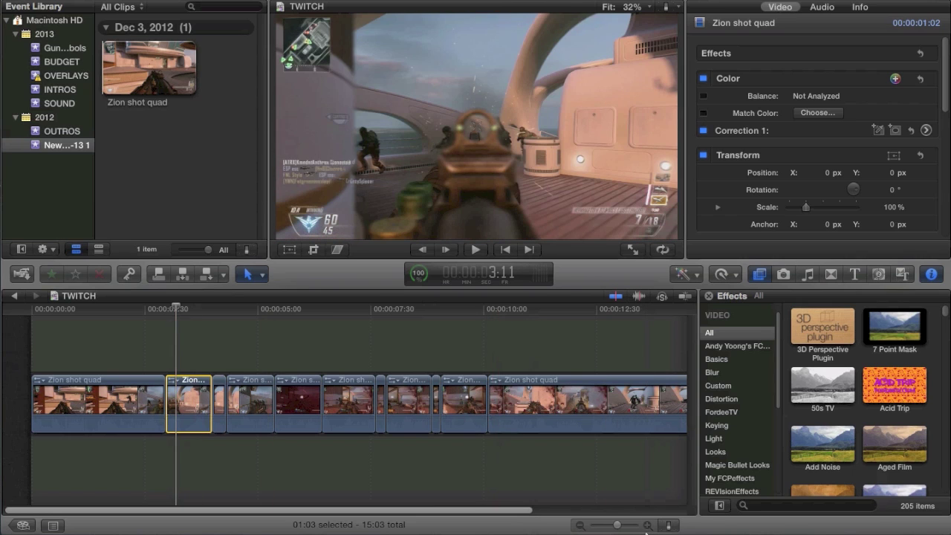
Zoom the timeline in on the Zion shot quad clips near the three-second mark.
left_click(648, 525)
left_click(647, 526)
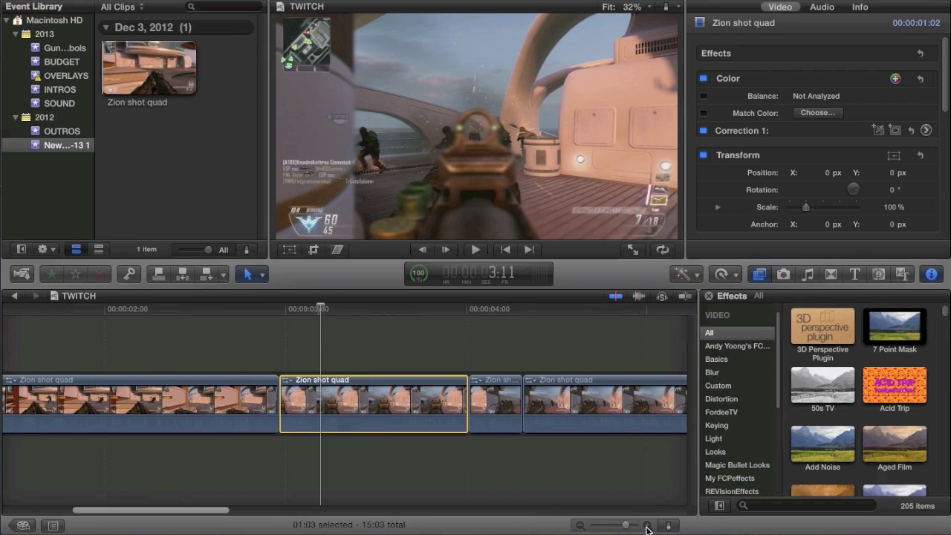
left_click(648, 525)
left_click(648, 525)
mouse_move(151, 510)
left_mouse_down()
mouse_move(175, 512)
mouse_move(159, 512)
left_mouse_up()
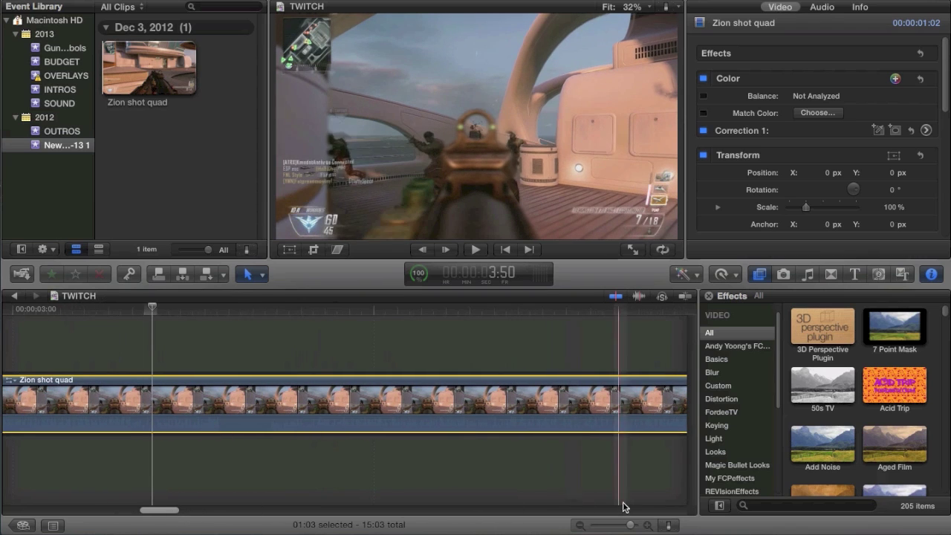
left_click(631, 525)
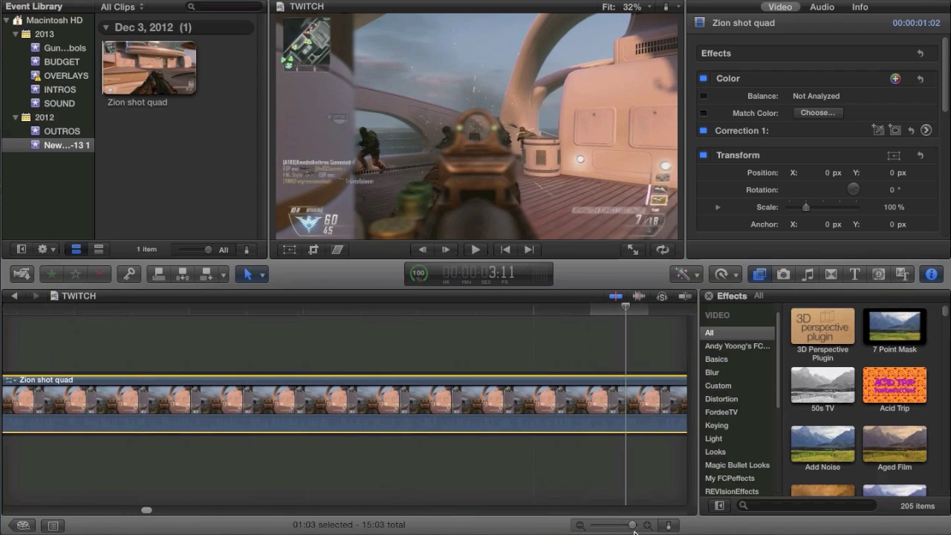
left_click_drag(637, 525, 631, 526)
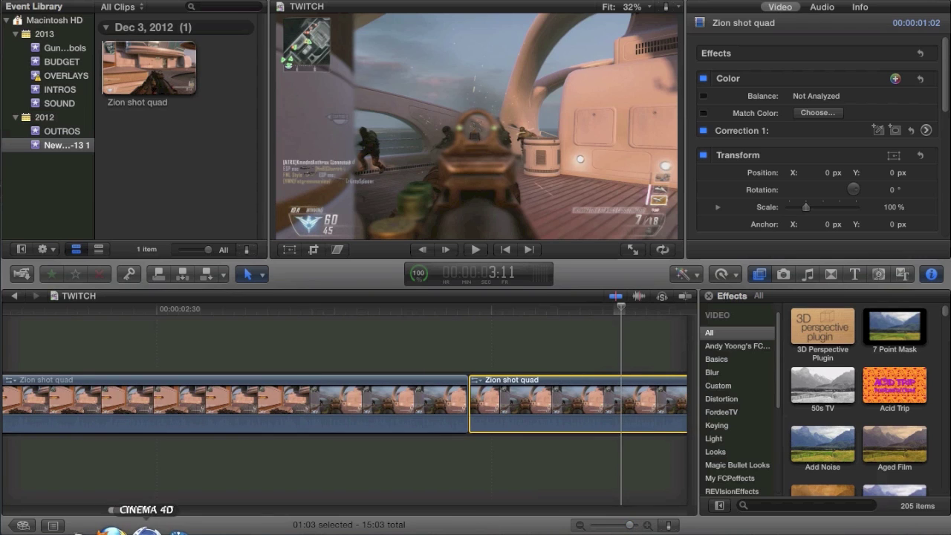
Scroll right and fine-tune the zoom around the playhead, then deselect the clip.
left_click_drag(128, 511, 148, 515)
scroll(148, 516, "right", 10)
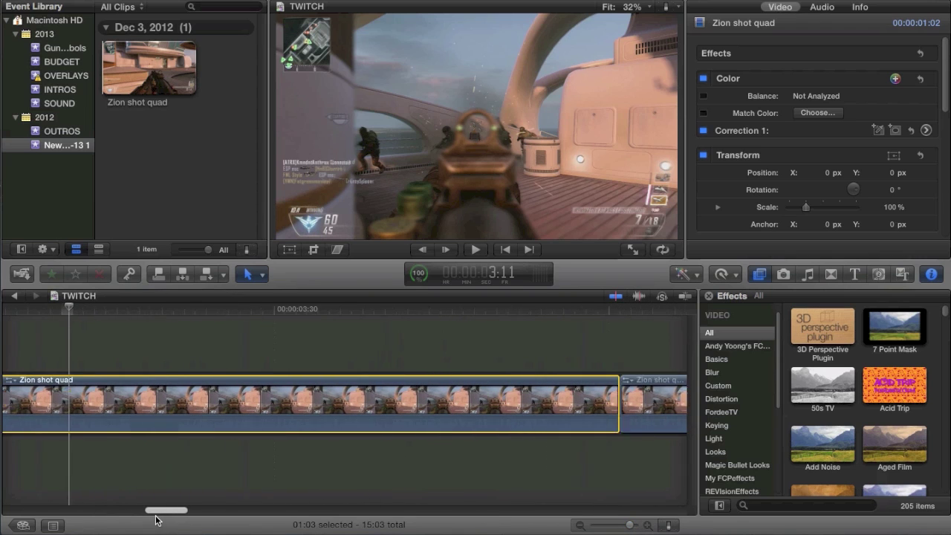
scroll(149, 517, "right", 2)
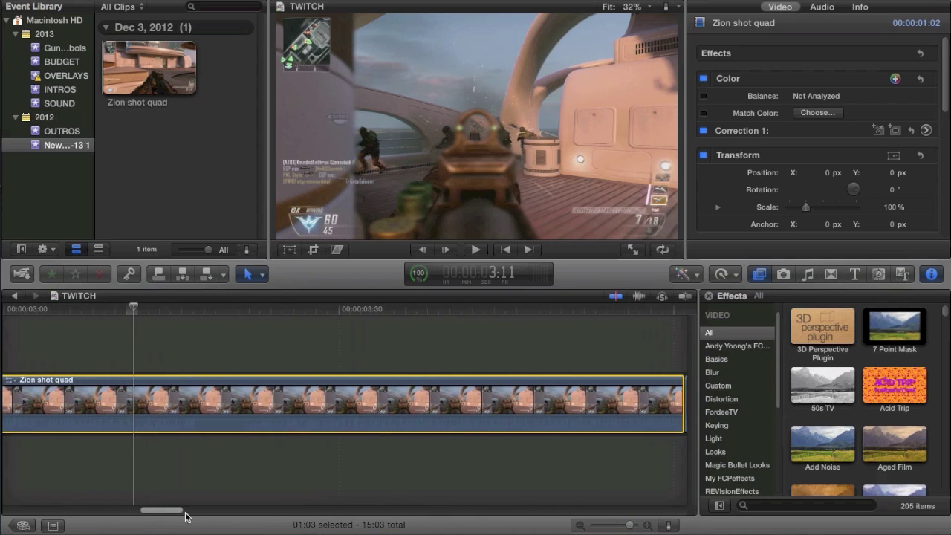
mouse_move(576, 532)
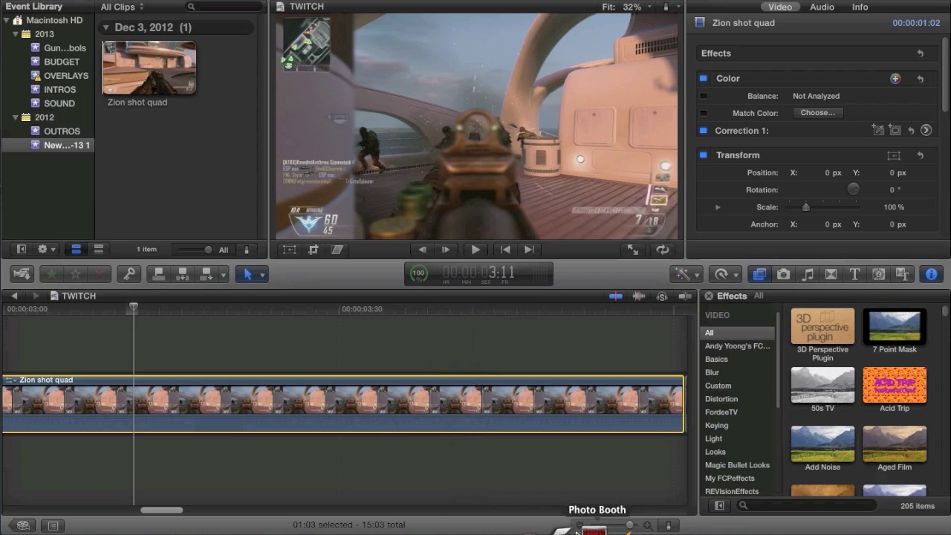
left_click(630, 528)
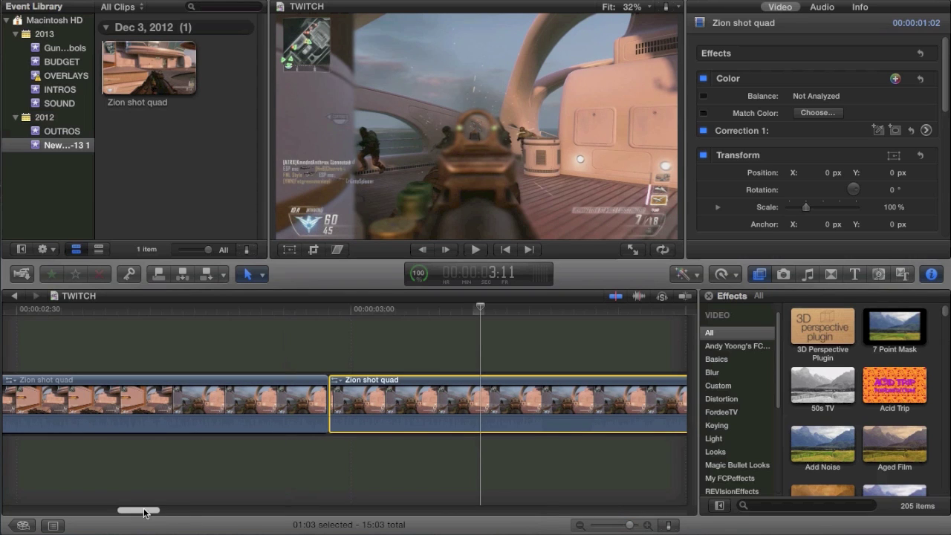
left_click_drag(138, 510, 161, 510)
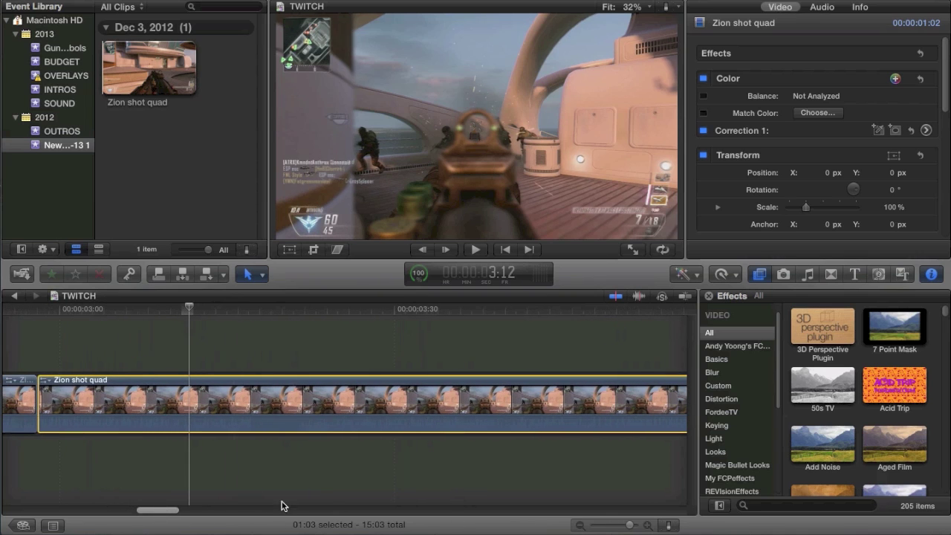
left_click_drag(629, 526, 626, 527)
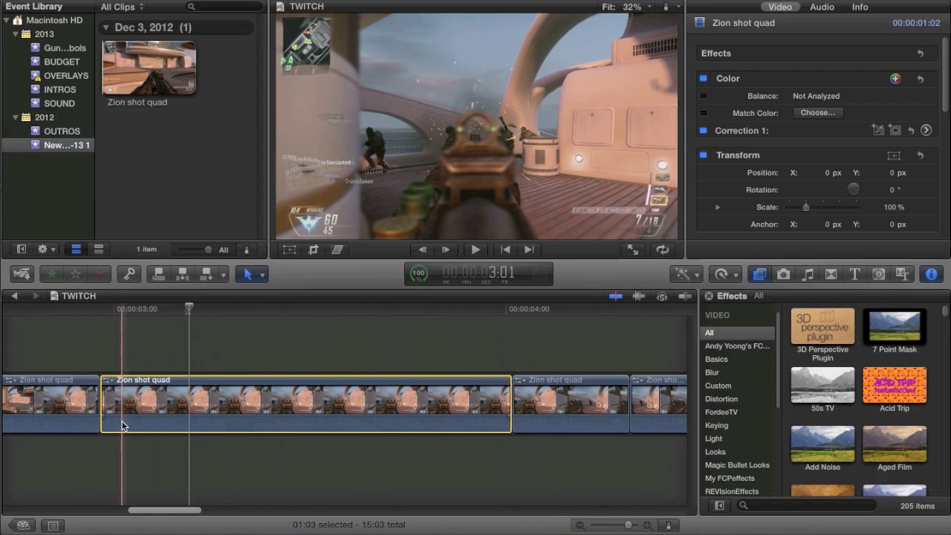
left_click(367, 331)
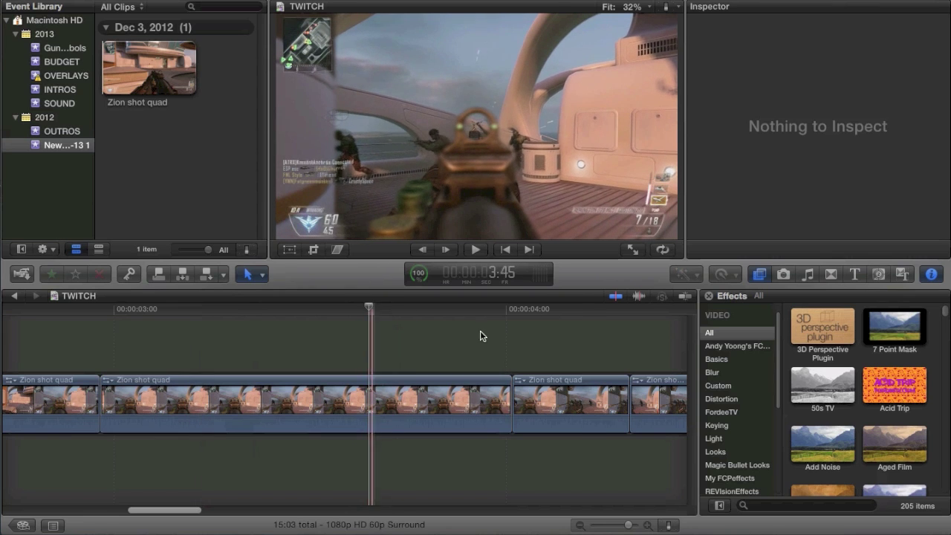
Select the long middle Zion shot quad clip and park the playhead at 3:16.
left_click(582, 358)
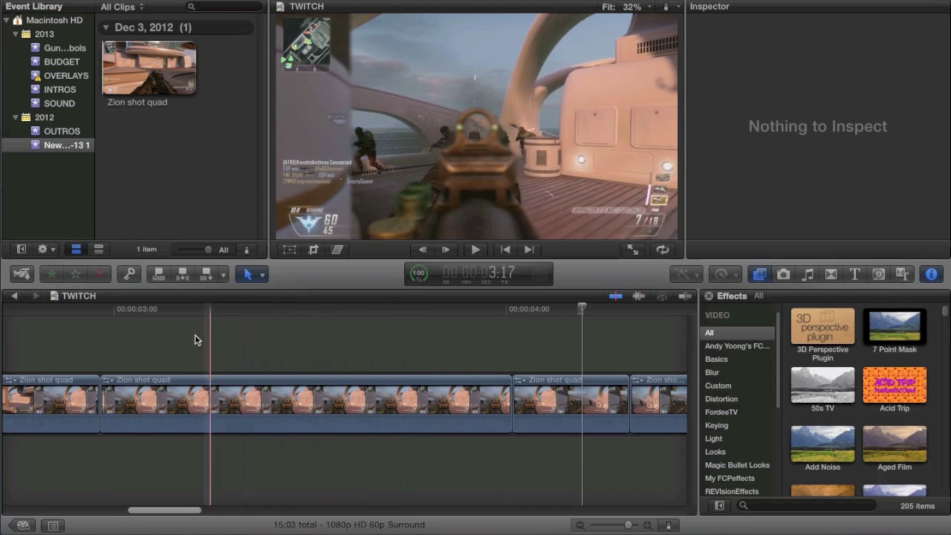
left_click(259, 404)
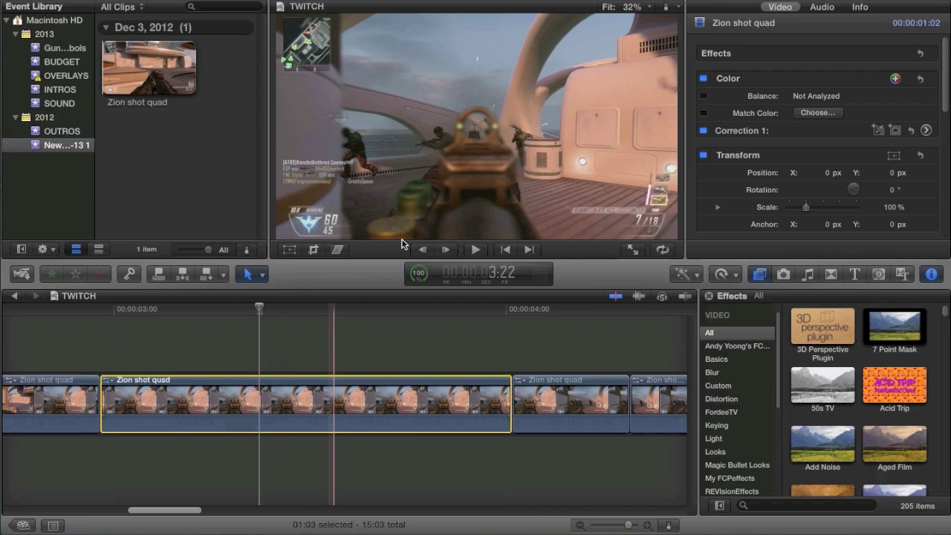
left_click(220, 394)
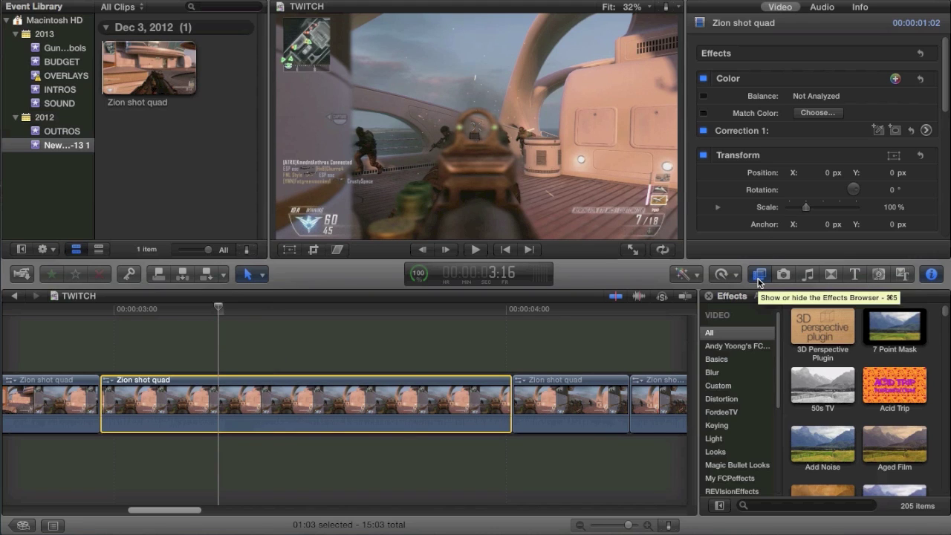
Find the Prism effect and apply it to the middle Zion shot quad clip.
left_click(818, 508)
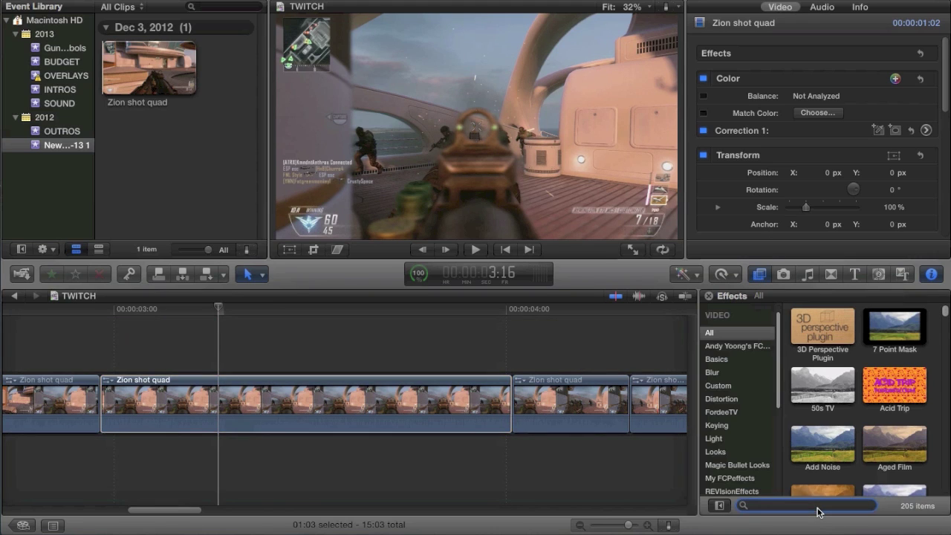
type("Prism")
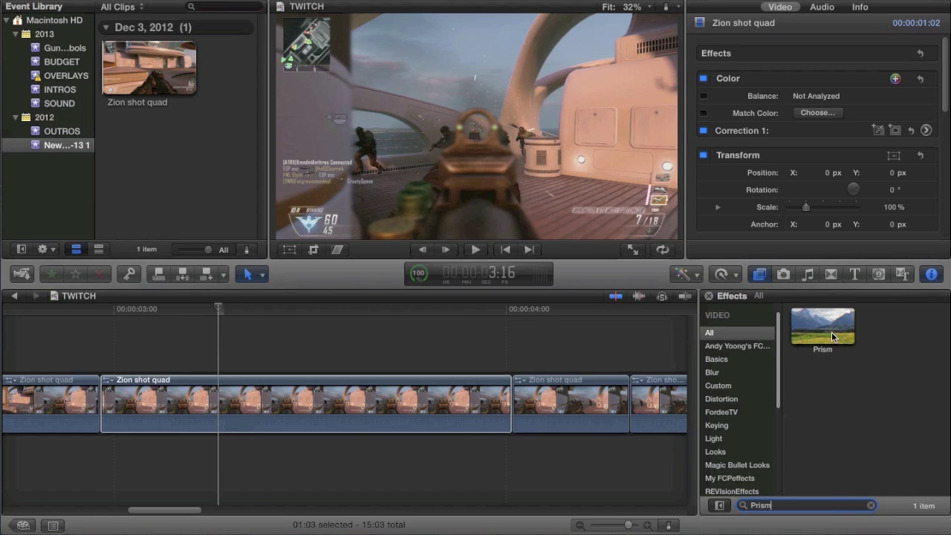
left_click_drag(831, 332, 413, 412)
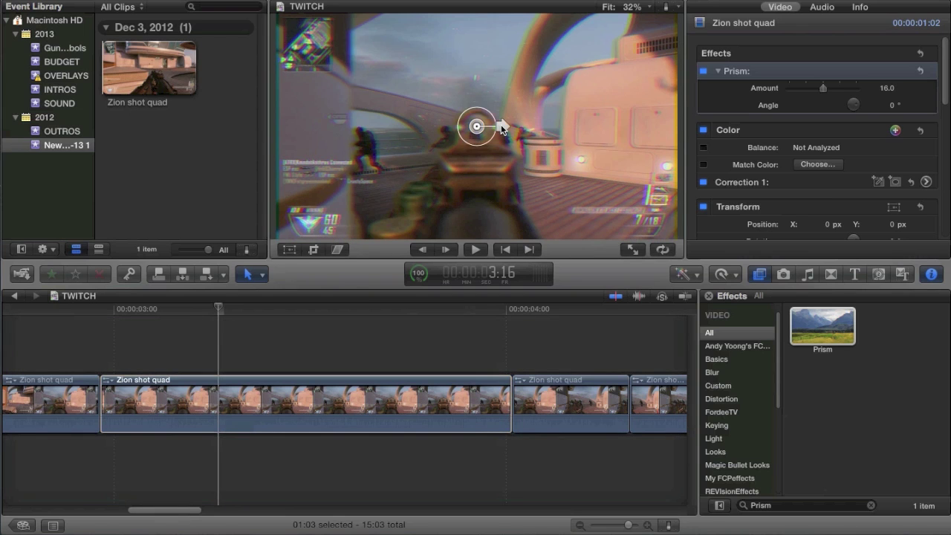
Adjust the Prism split in the viewer to Amount 14.2 and Angle 1.5°.
left_click_drag(500, 124, 581, 122)
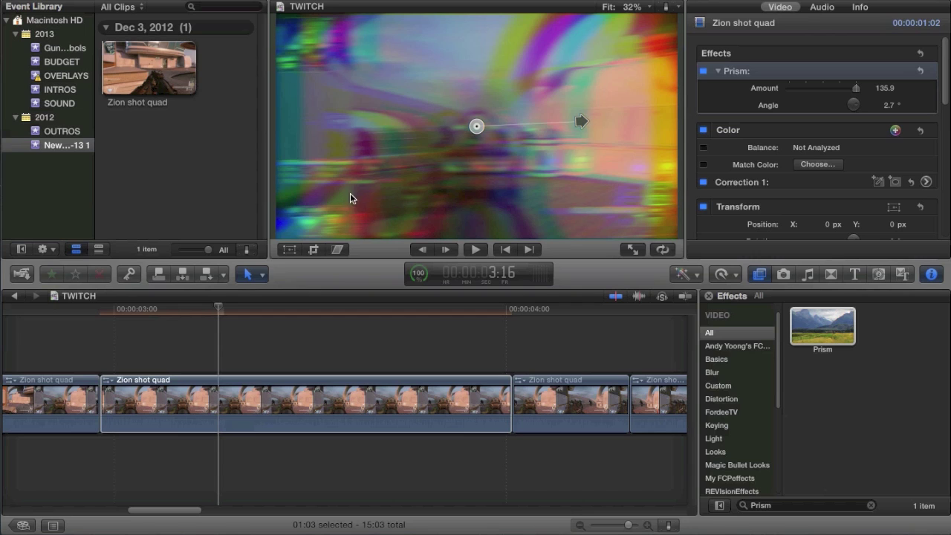
left_click_drag(581, 122, 502, 126)
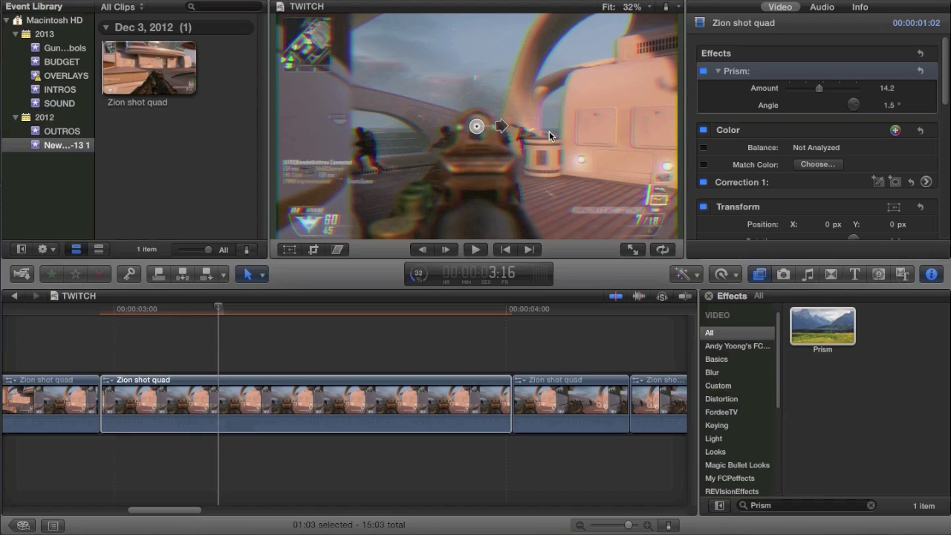
mouse_move(512, 132)
left_mouse_down()
mouse_move(536, 126)
mouse_move(503, 130)
mouse_move(512, 132)
left_mouse_up()
key("super+z")
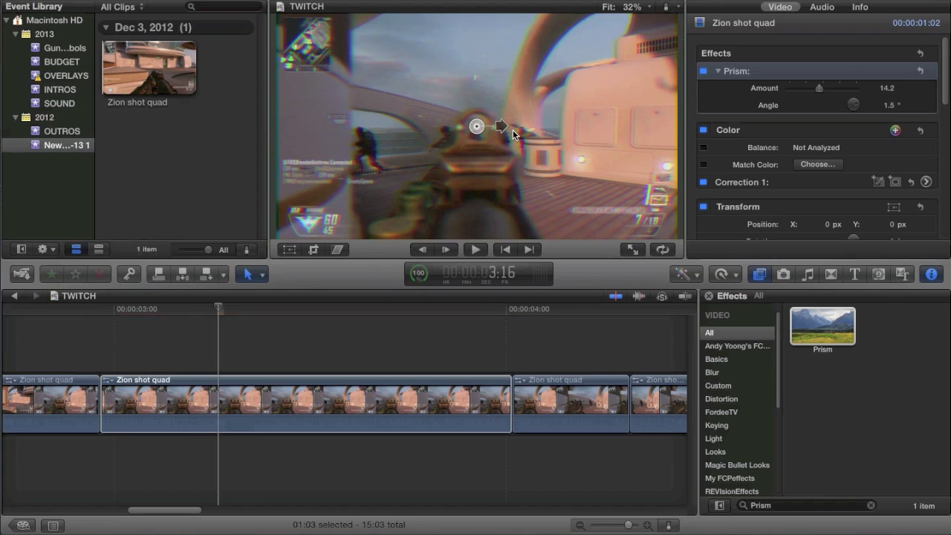
left_click(177, 405)
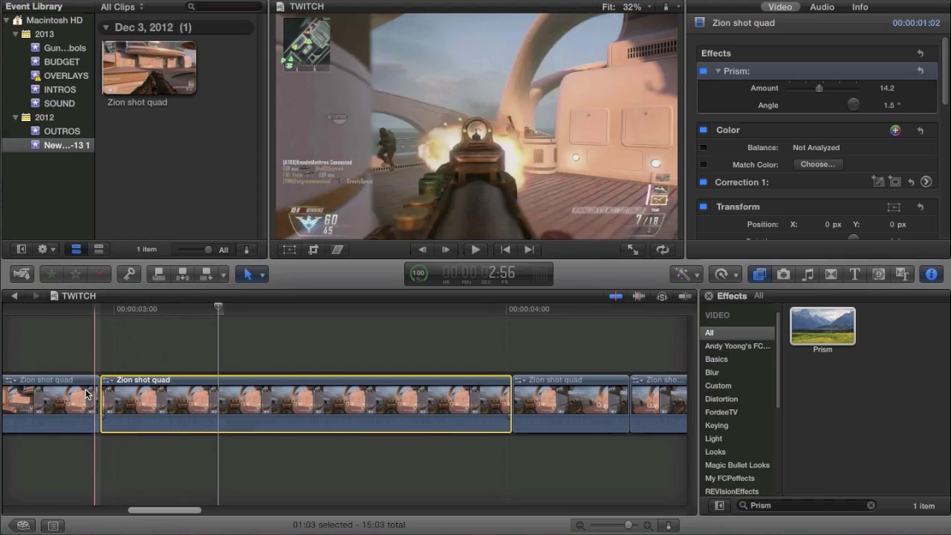
Play the clip, then step the playhead back to its first frame at 2:58.
key("/")
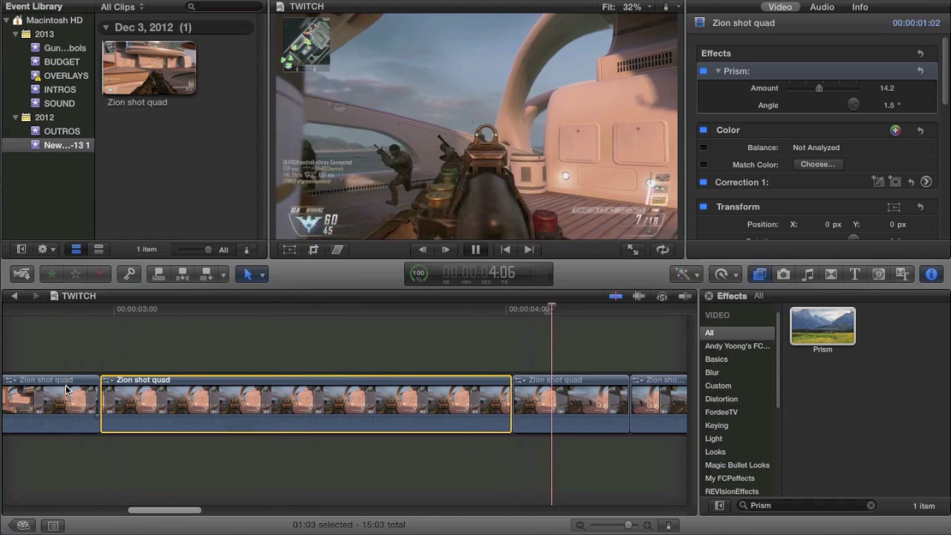
left_click(183, 396)
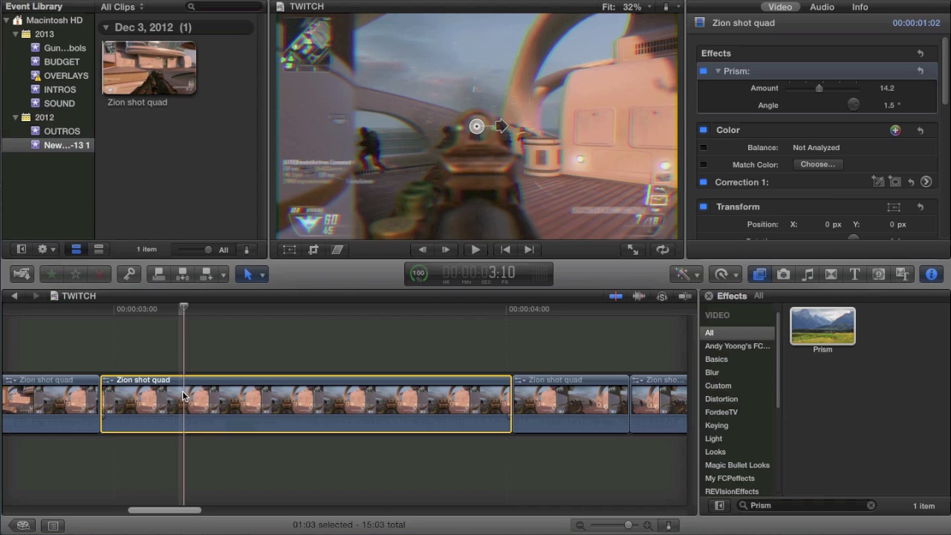
key("Left")
left_click(277, 403)
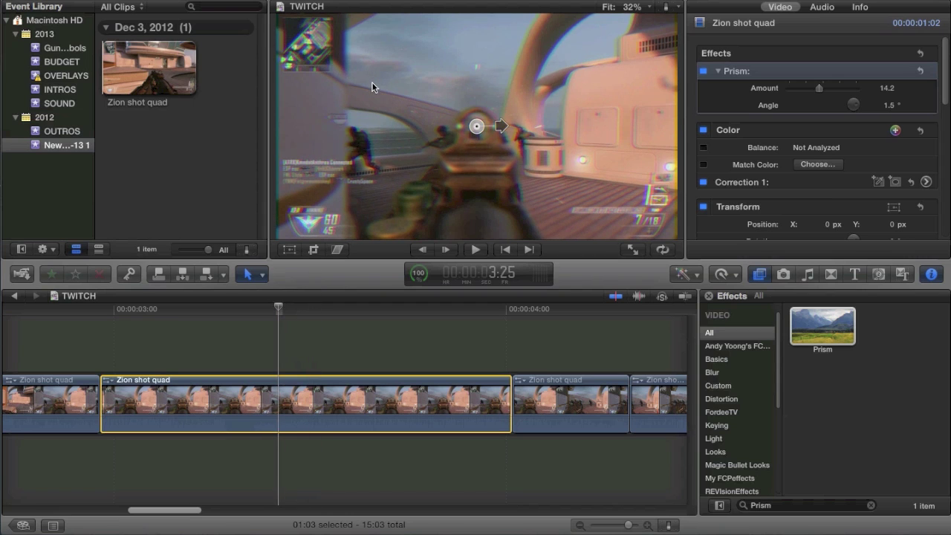
key("Left")
key("Left")
key("Left")
key("Left")
key("Left")
key("Left")
key("Left")
key("Left")
key("Left")
key("Left")
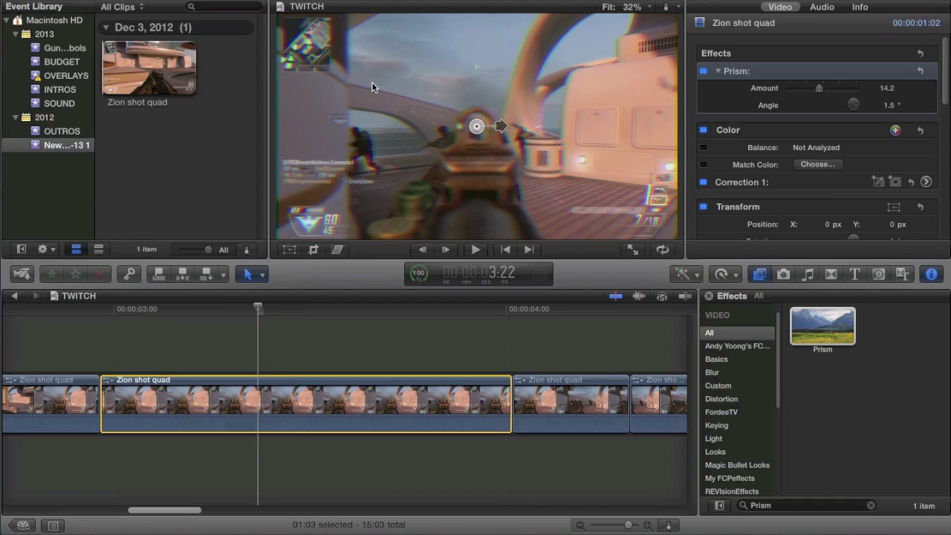
key("Left")
key("Left")
key("Left")
key("Left")
key("Left")
key("Left")
key("Left")
key("Left")
key("Left")
key("Left")
key("Left")
key("Left")
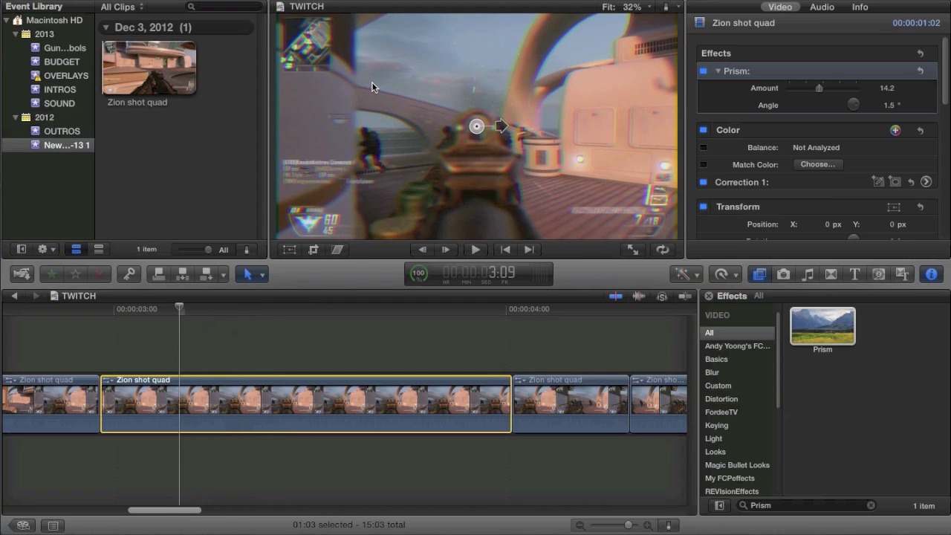
key("Left")
key("Left")
key("Left")
key("Left")
key("Left")
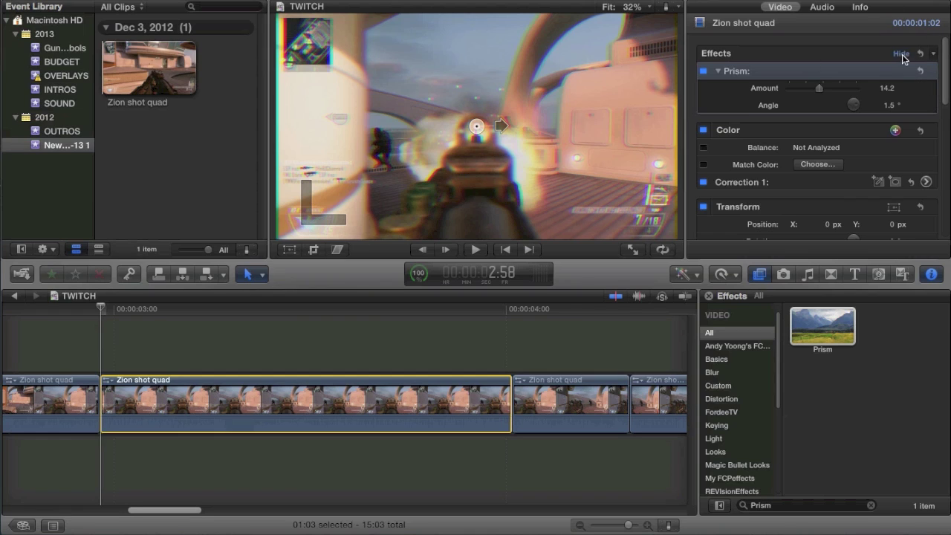
Add a Prism Amount keyframe of 0 on the middle clip's first frame.
left_click(918, 89)
left_click_drag(819, 88, 763, 86)
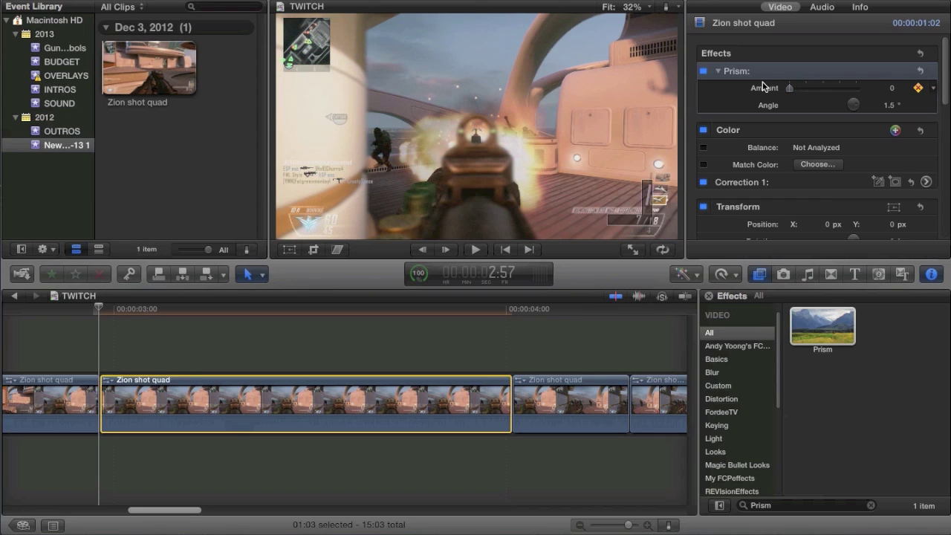
key("Right")
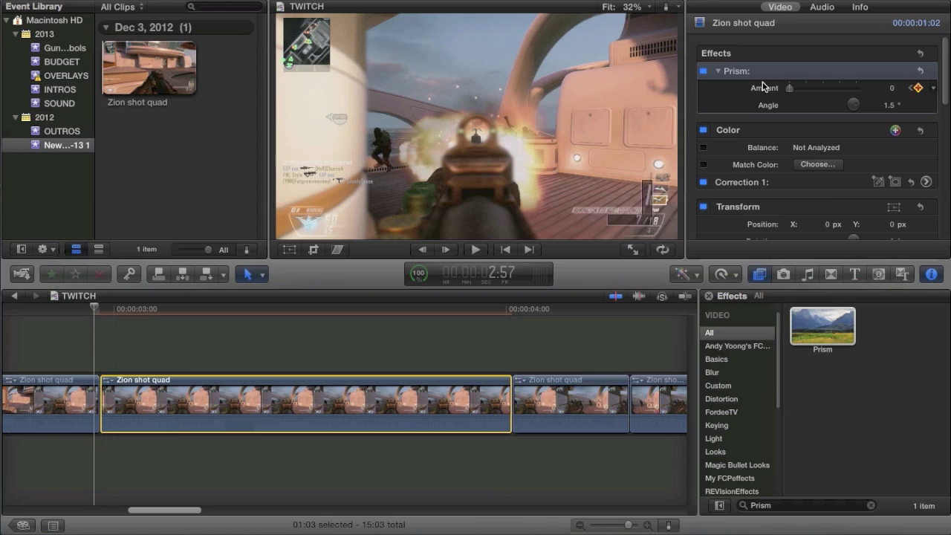
key("Left")
left_click(918, 88)
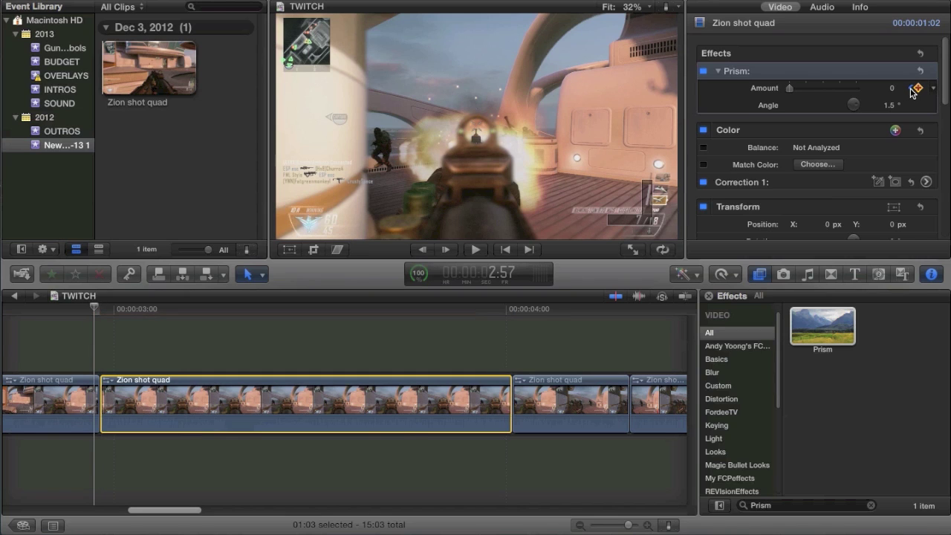
key("Right")
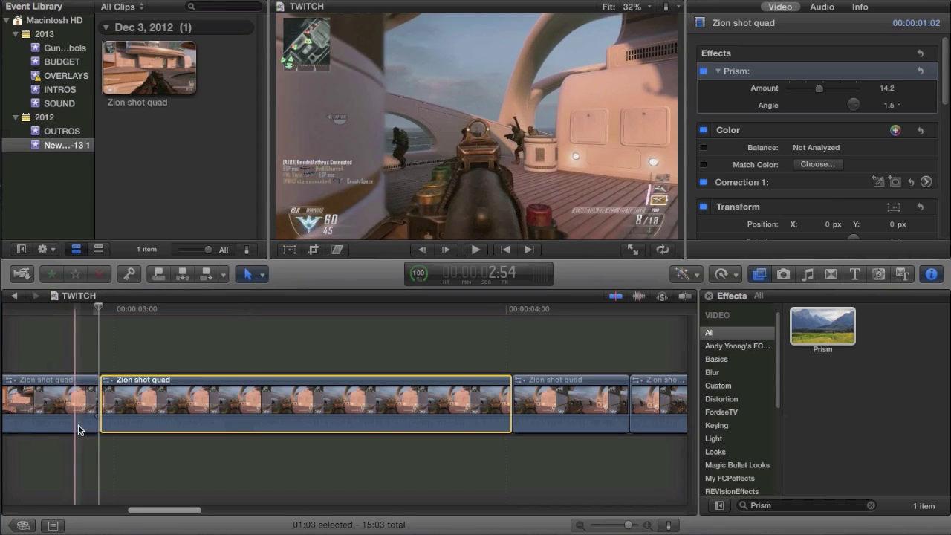
key("Right")
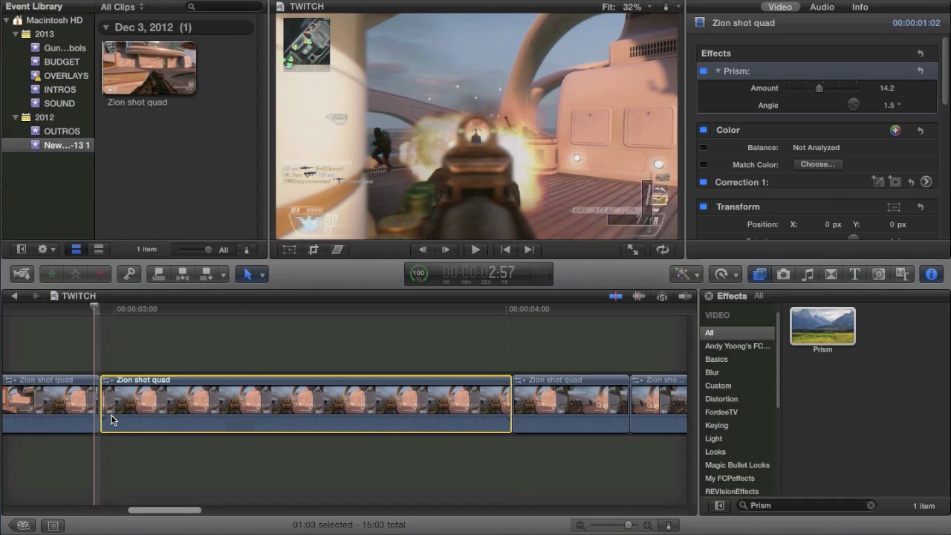
mouse_move(914, 95)
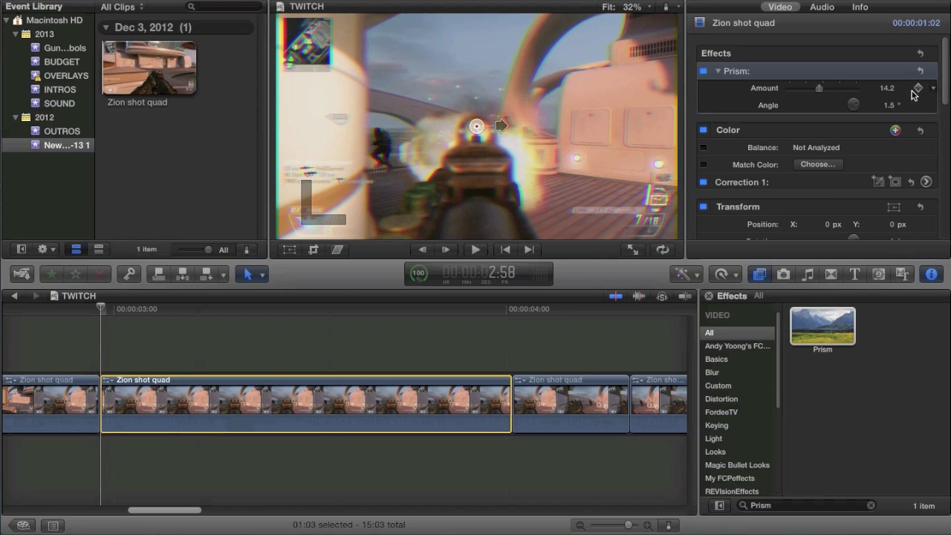
key("Left")
left_click(918, 89)
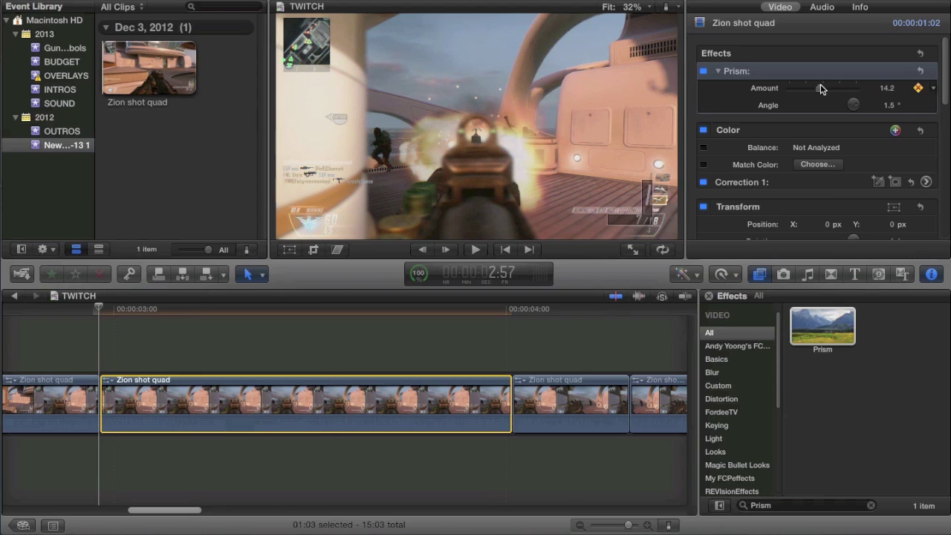
left_click_drag(820, 88, 758, 89)
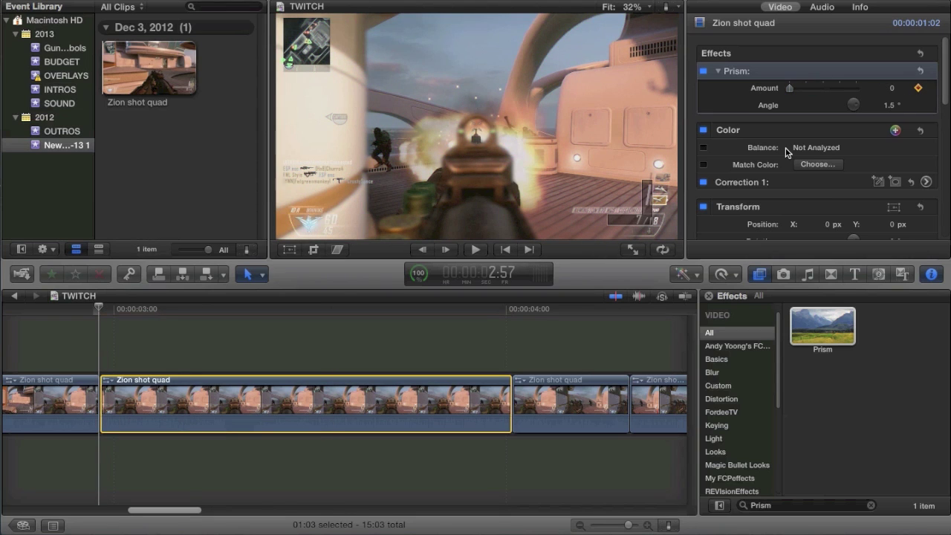
Move to about 3:14 and keyframe the Prism Amount at 32.0.
key("space")
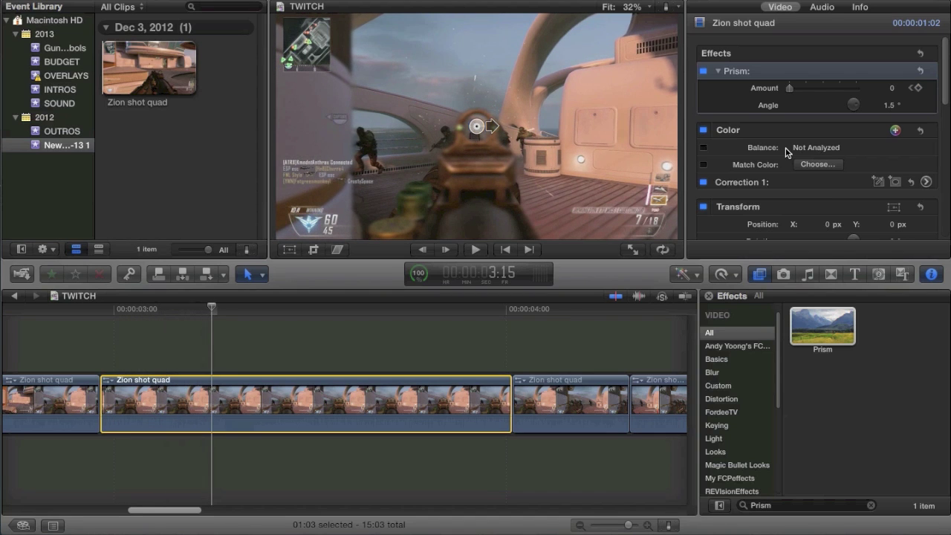
left_click(919, 87)
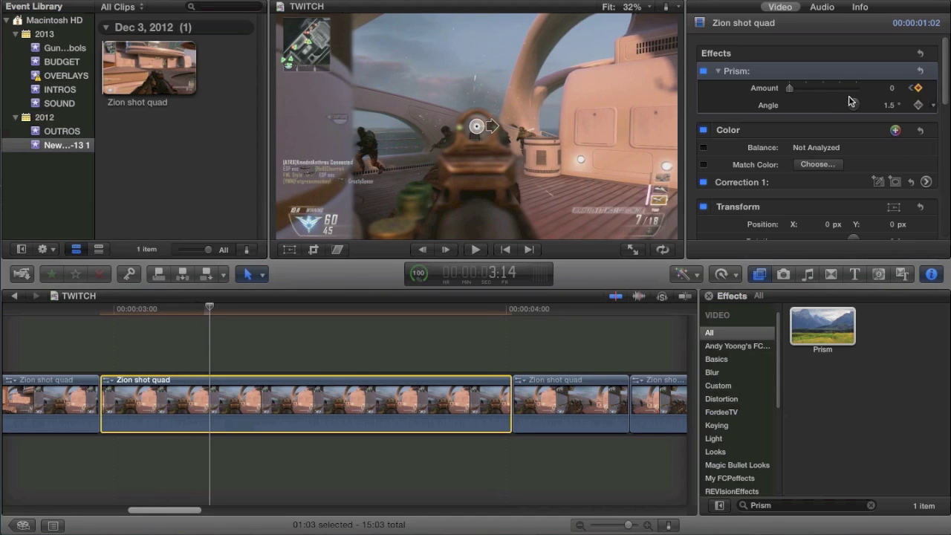
left_click_drag(841, 89, 856, 88)
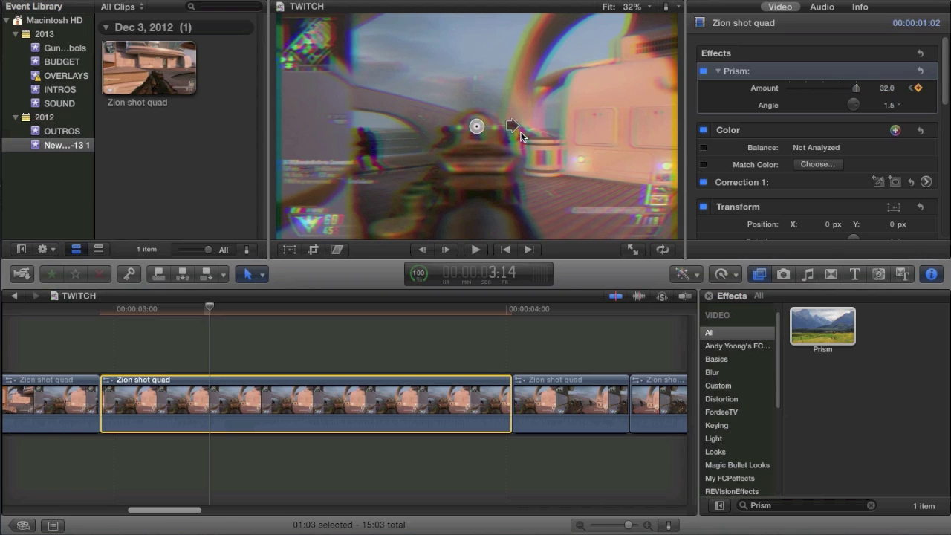
left_click_drag(516, 125, 683, 120)
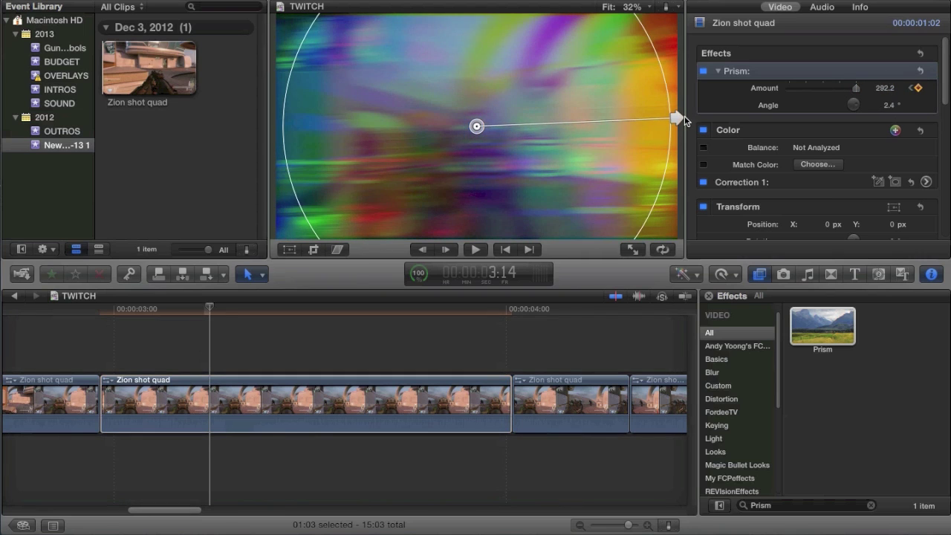
key("super+z")
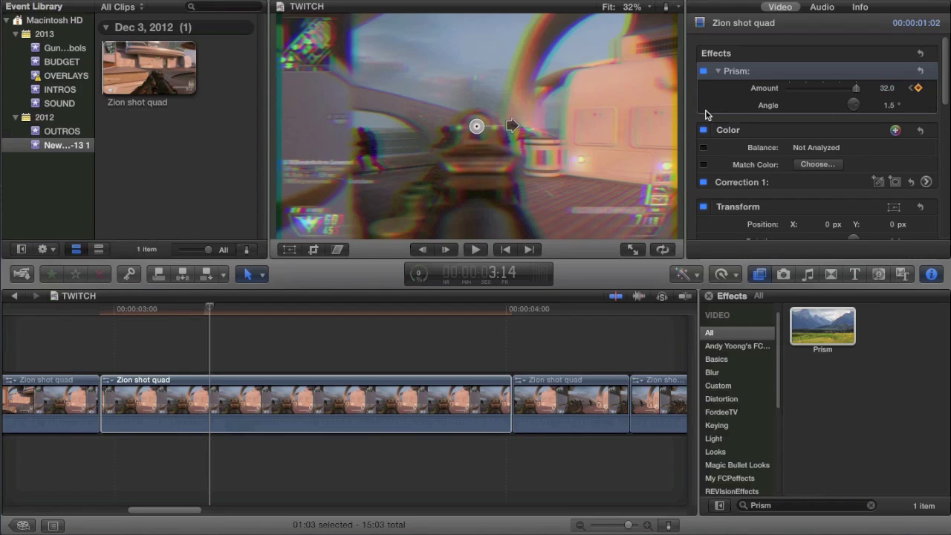
Keyframe the Prism Amount to fall from 32.0 at 3:44 to 0 at 4:00.
left_click(458, 413)
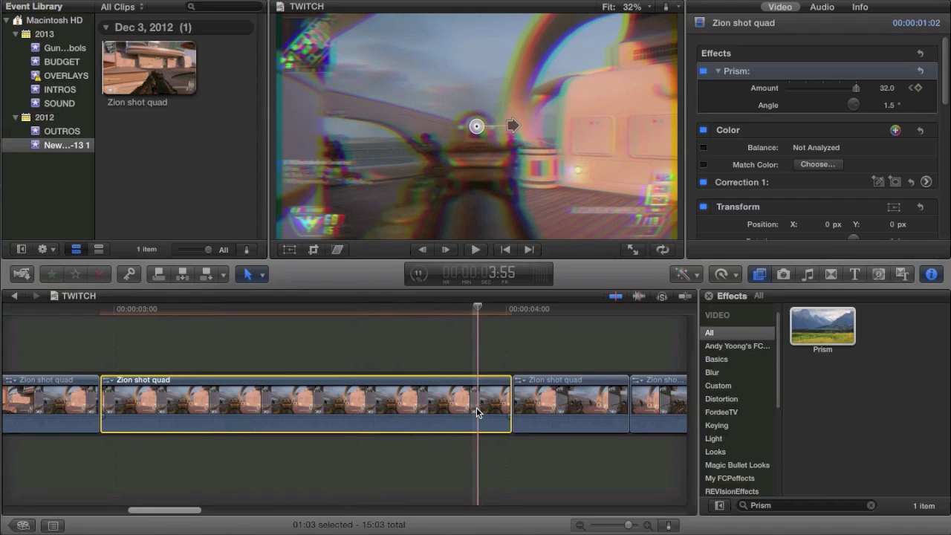
key("Right")
key("Right")
key("Right")
key("Right")
key("Right")
key("Right")
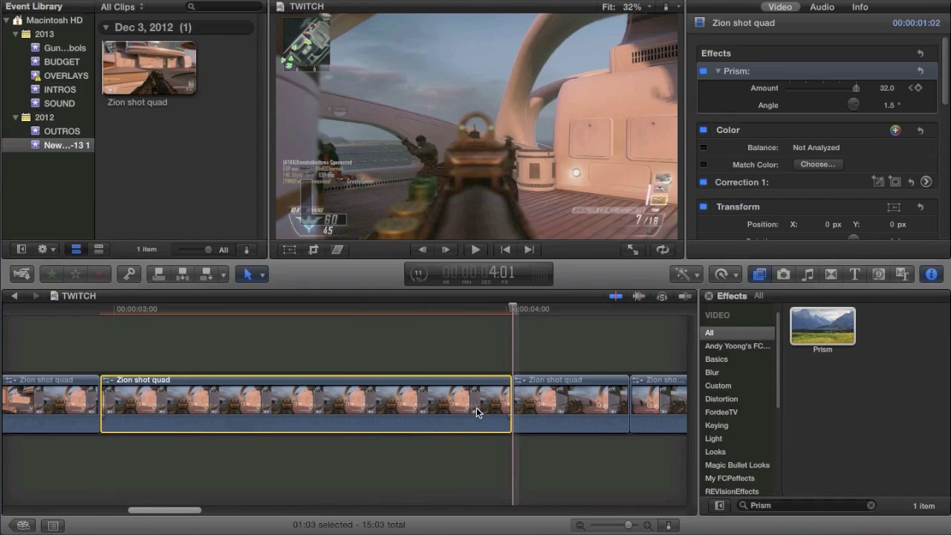
key("Left")
key("Left")
key("Left")
key("Left")
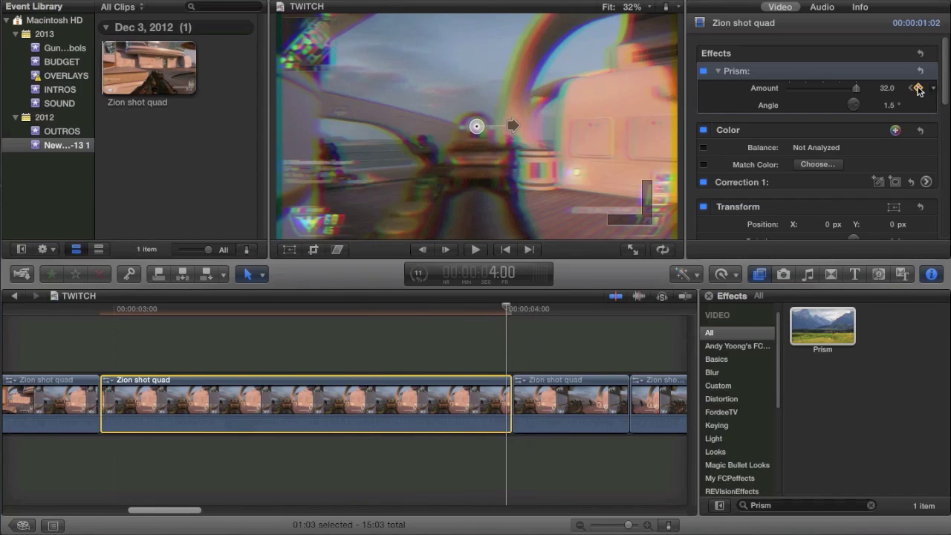
key("Left")
key("Left")
key("Left")
key("Left")
key("Left")
key("Left")
key("Left")
key("Left")
key("Left")
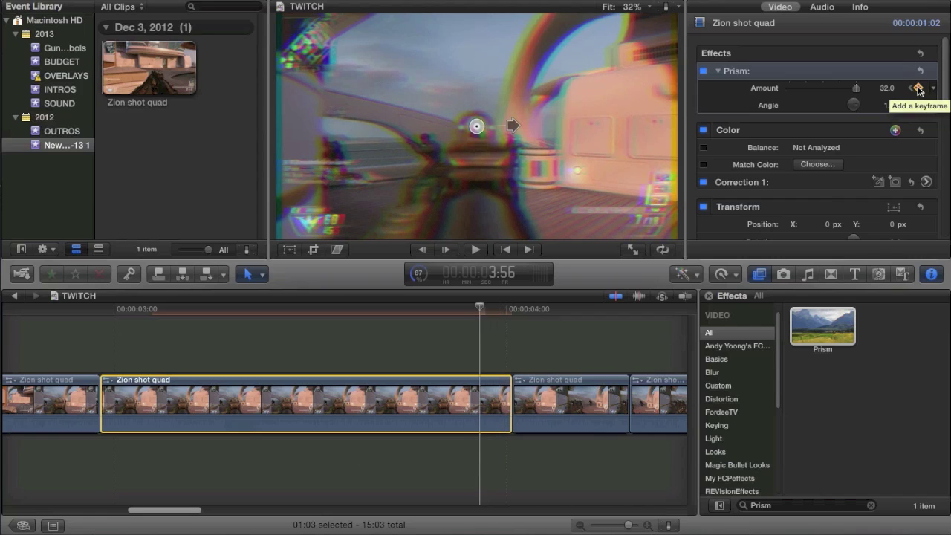
key("Left")
key("Left")
key("Left")
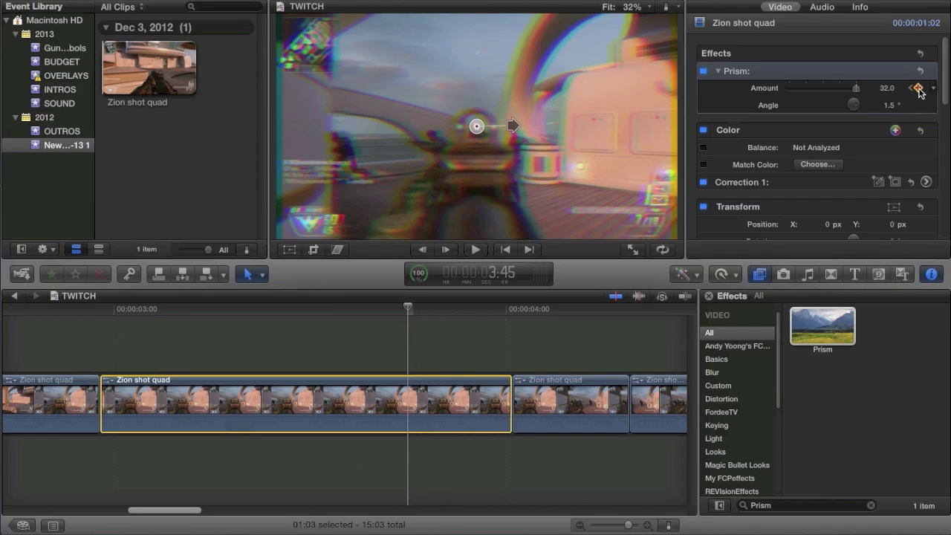
key("Left")
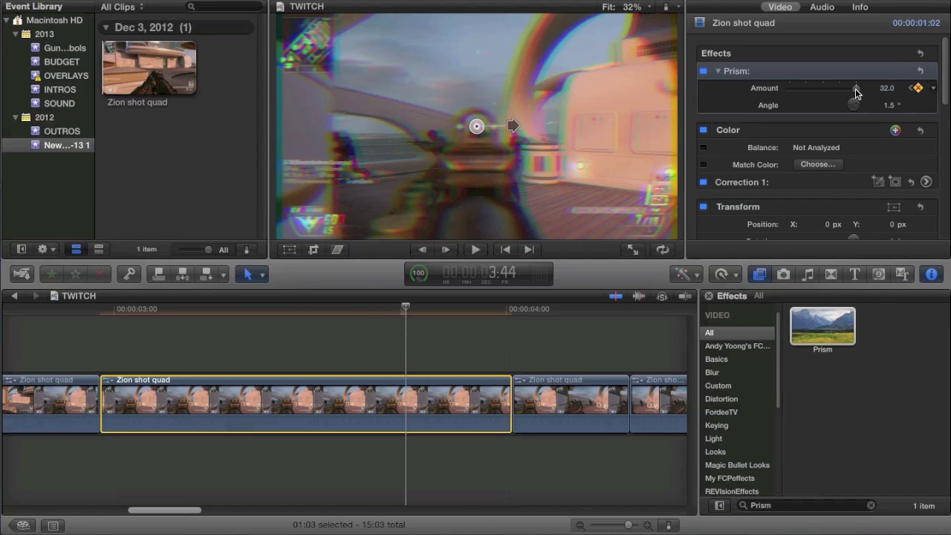
key("Right")
key("Right")
key("Right")
key("Right")
key("Right")
key("Right")
key("Right")
key("Right")
key("Right")
key("Right")
key("Right")
key("Right")
key("Right")
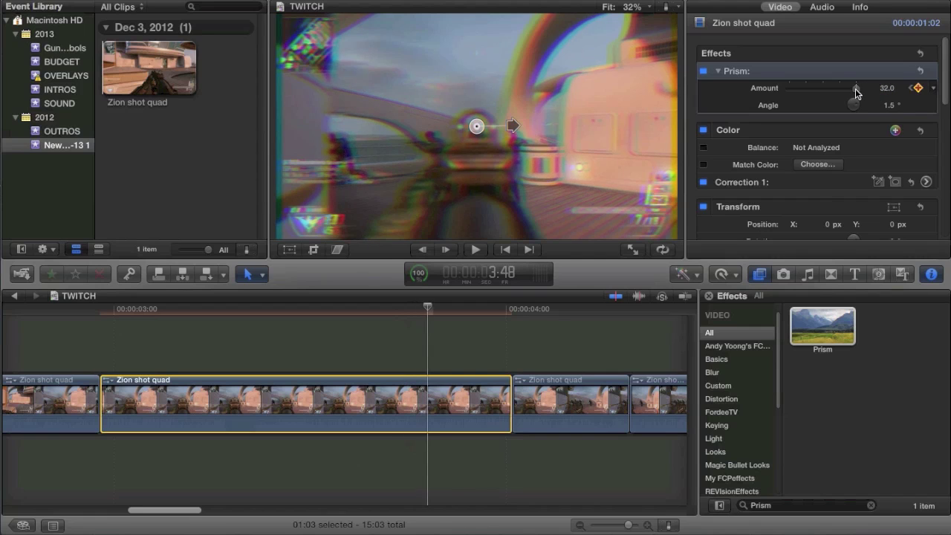
key("Right")
key("Right")
key("Right")
key("Right")
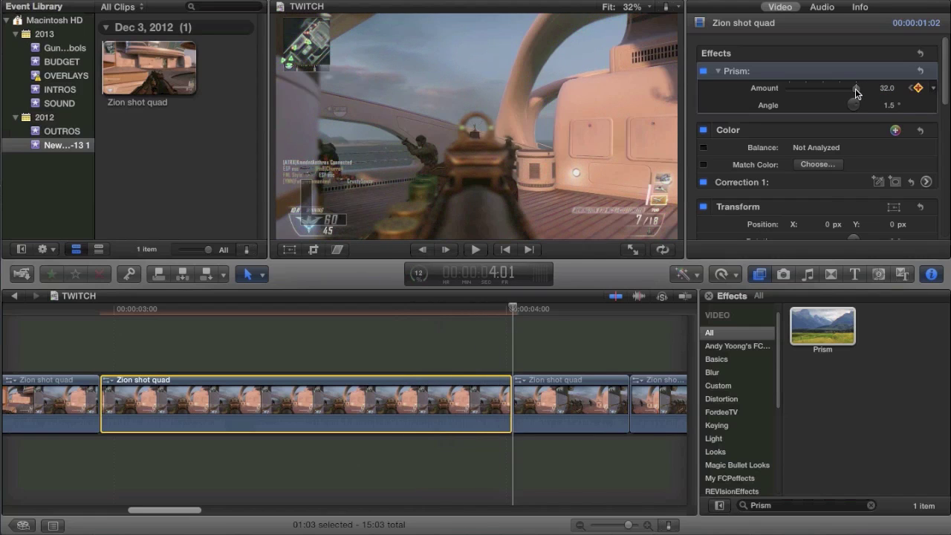
left_click(912, 87)
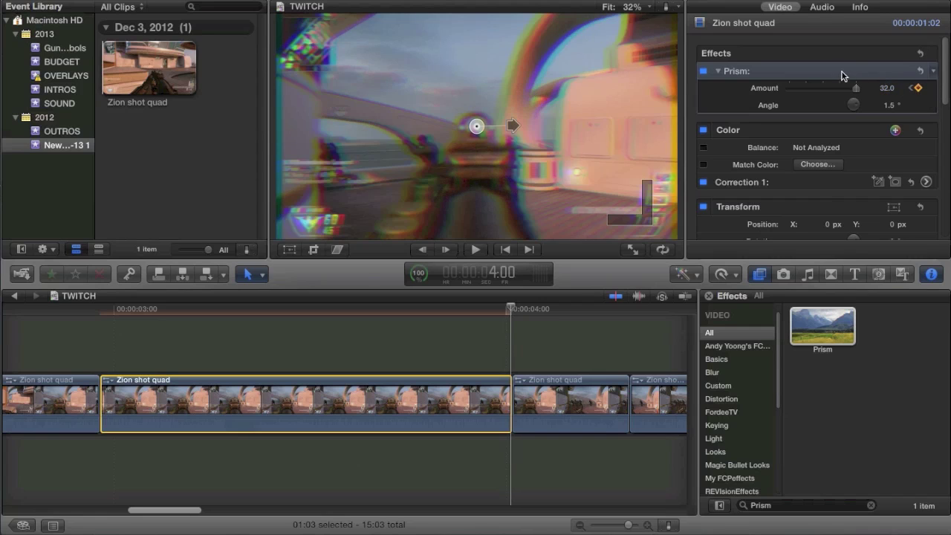
left_click_drag(835, 87, 706, 88)
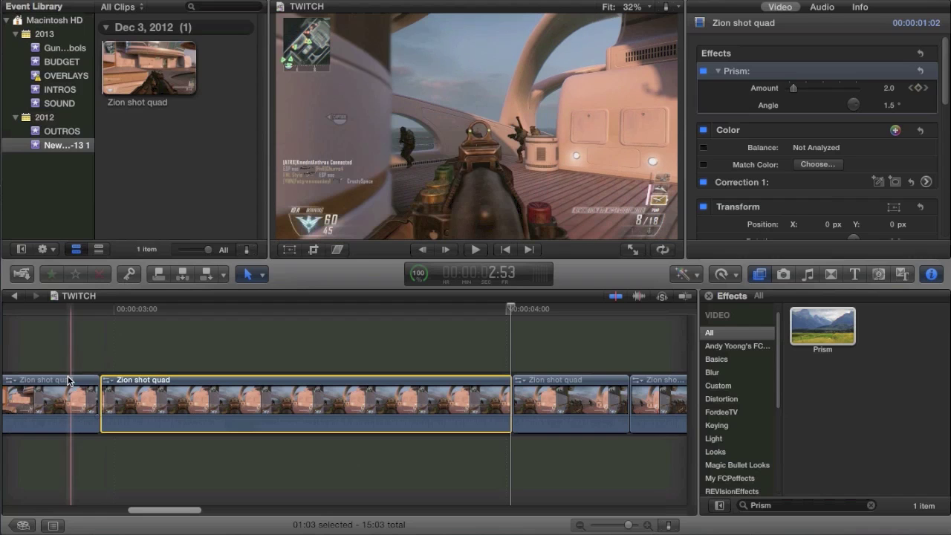
Play back the Prism ramp and jump between the Amount keyframes.
key("space")
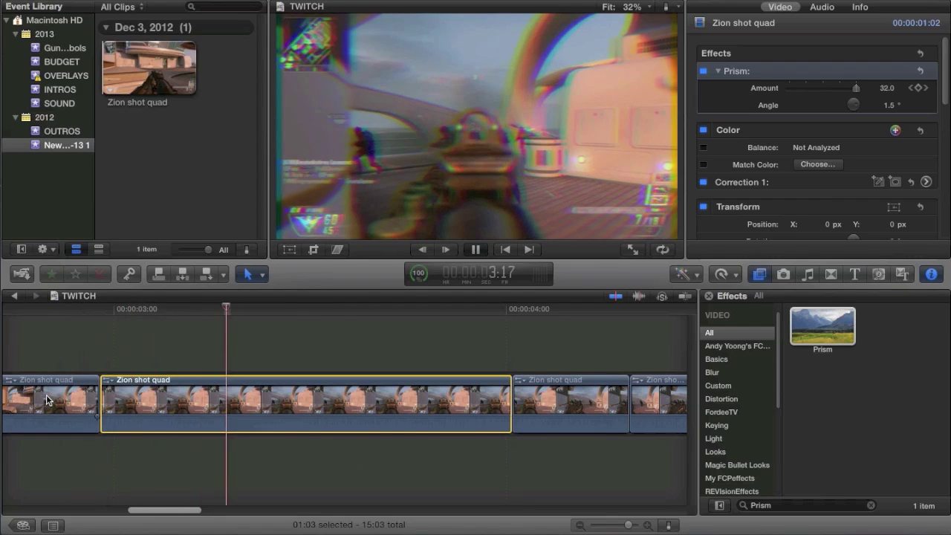
key("space")
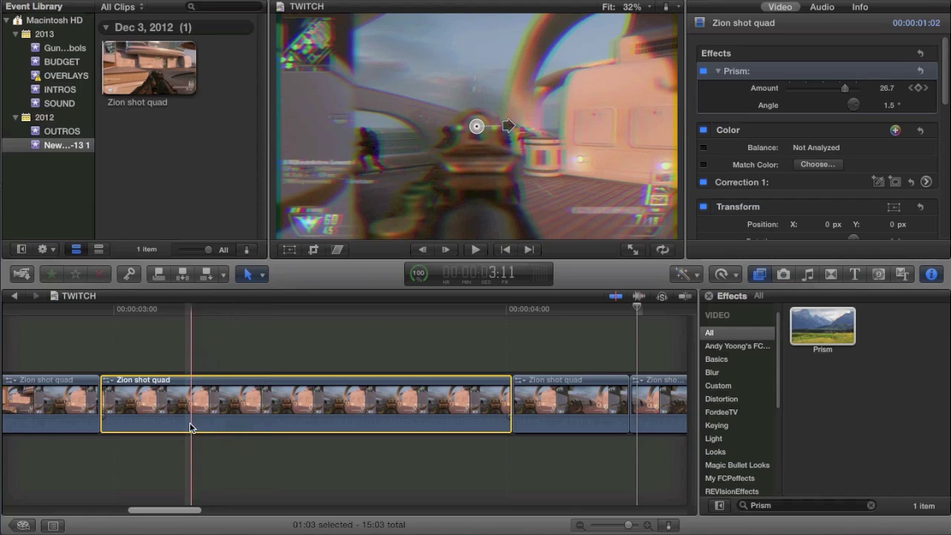
left_click(215, 427)
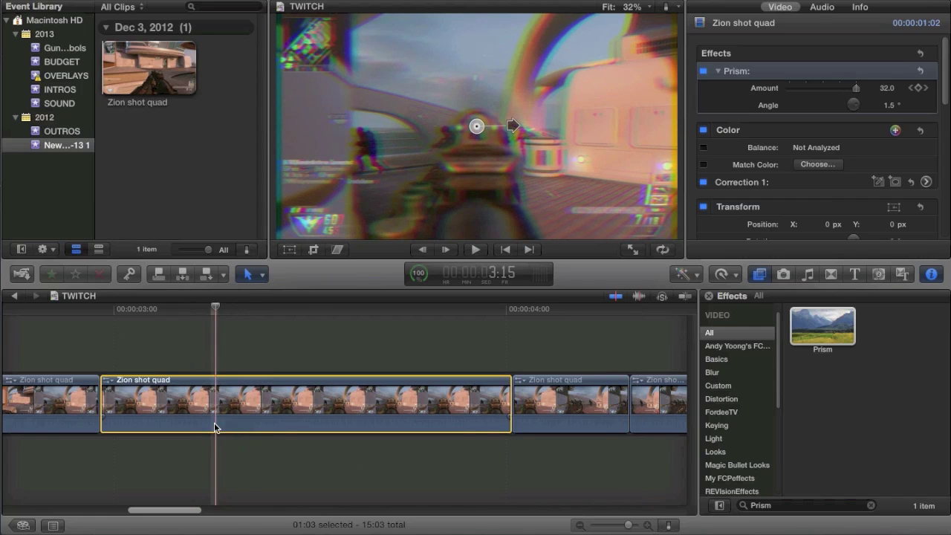
left_click(931, 90)
left_click(859, 127)
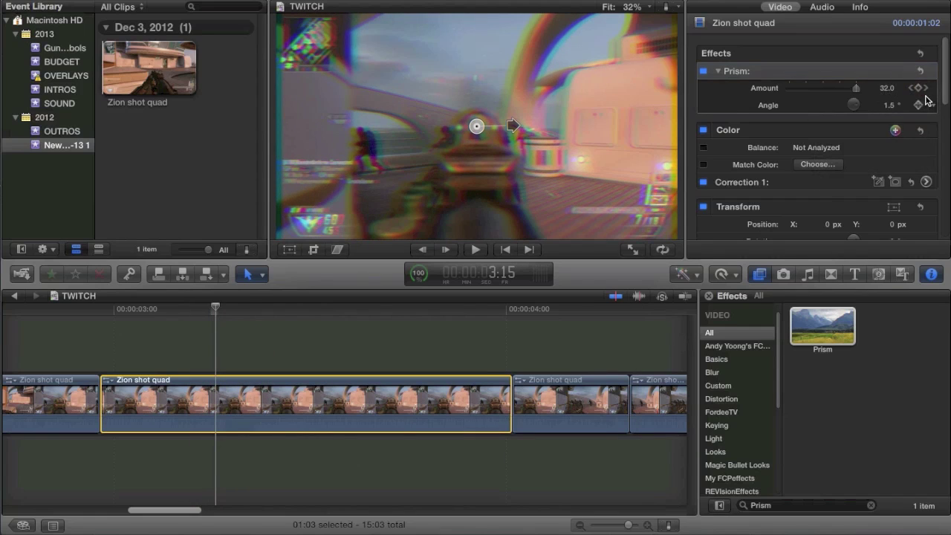
left_click(925, 88)
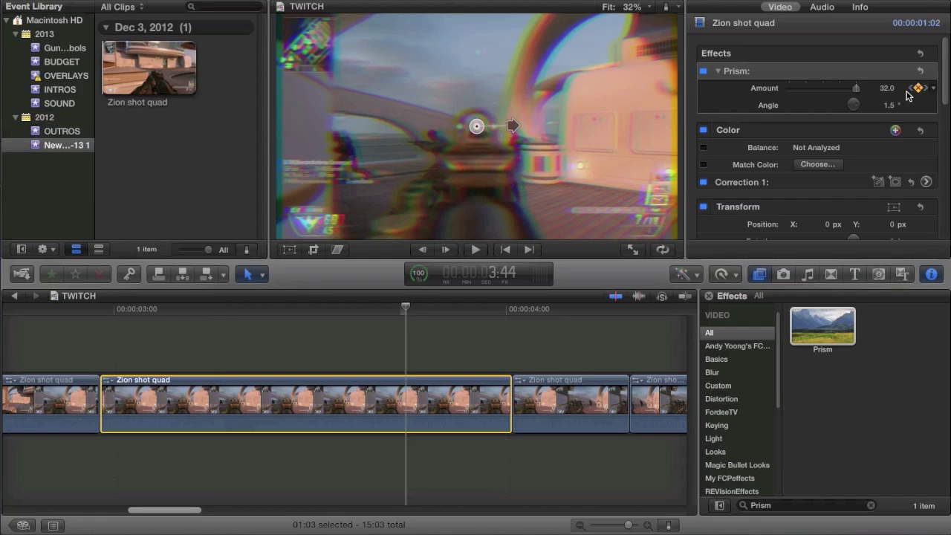
left_click(911, 90)
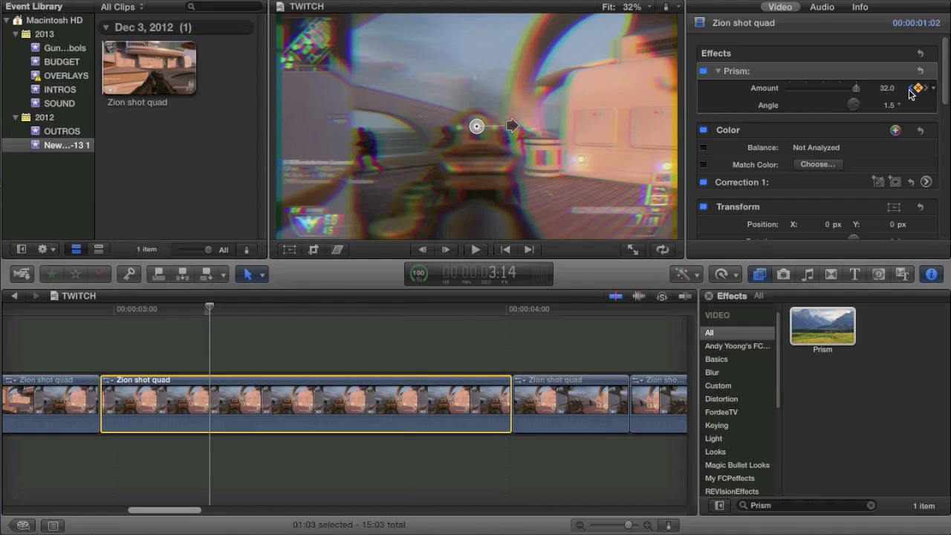
At 3:19, set the Prism split to Amount 14.5 and Angle 11.0° in the viewer.
key("Right")
key("Right")
key("Right")
key("Right")
key("Right")
key("Right")
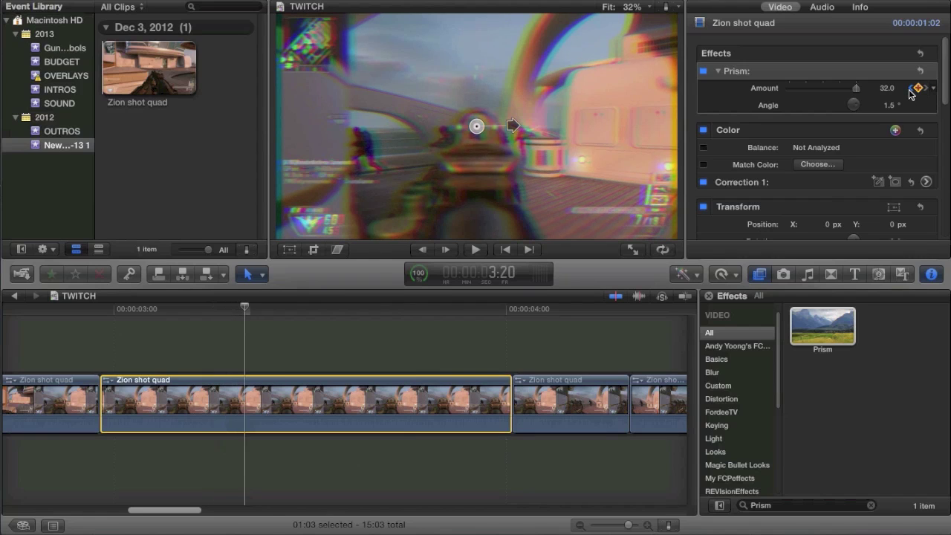
key("Left")
key("Left")
key("Left")
key("Left")
key("Left")
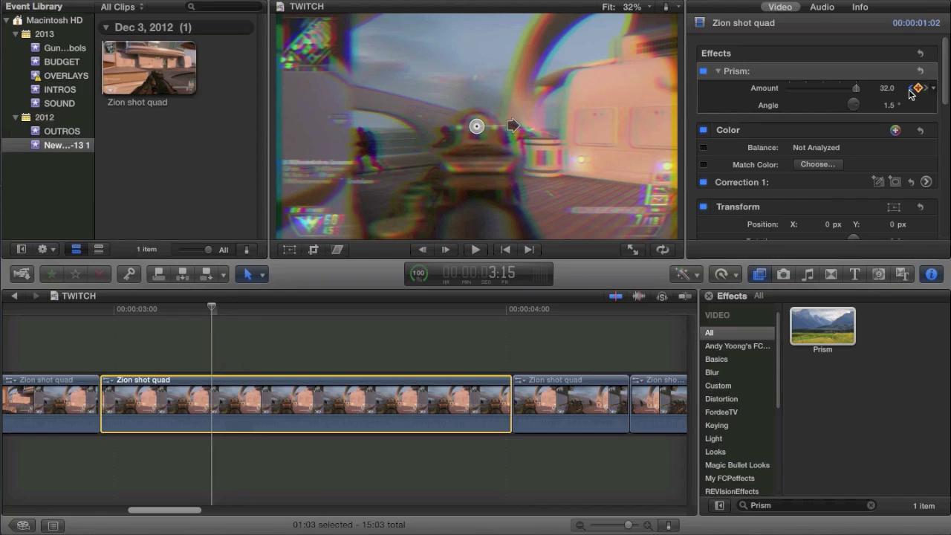
key("Right")
key("Right")
key("Right")
key("Right")
key("Right")
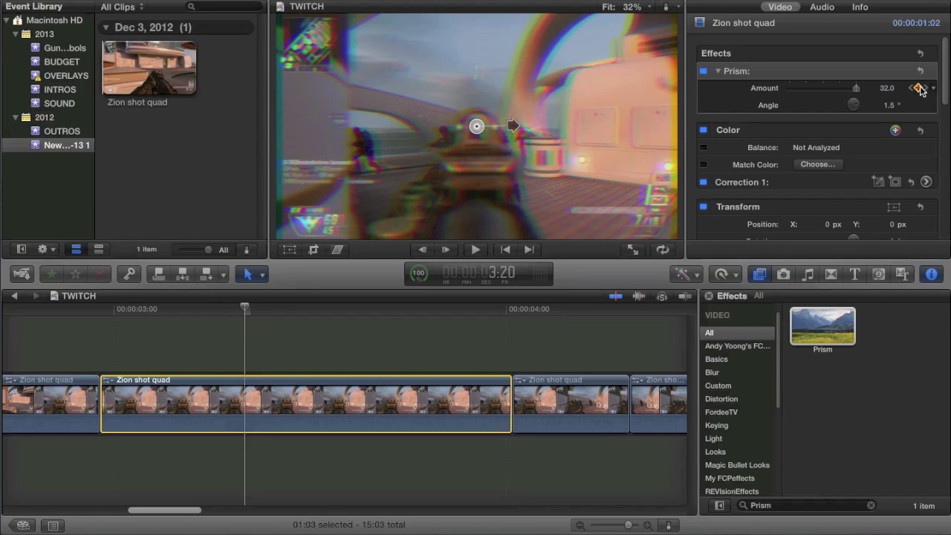
key("Left")
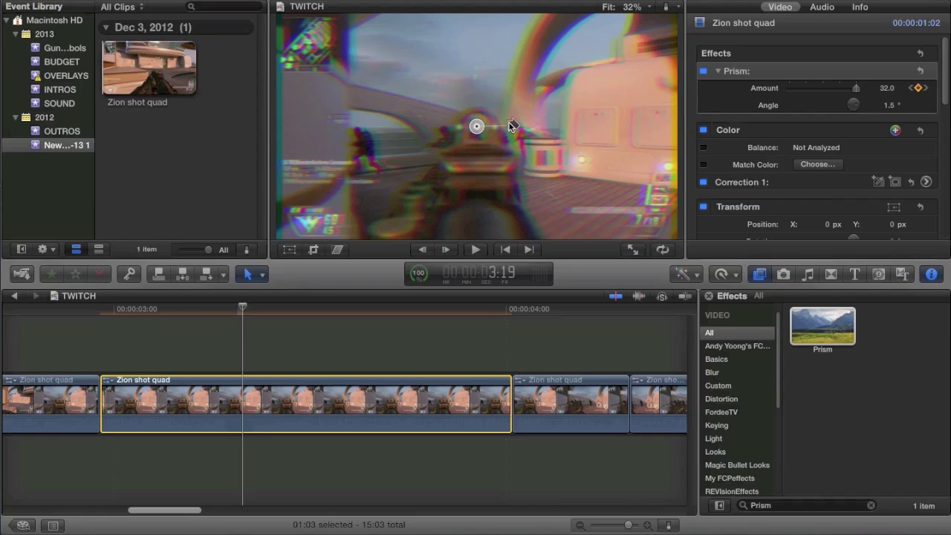
mouse_move(511, 126)
left_mouse_down()
mouse_move(534, 132)
mouse_move(501, 123)
left_mouse_up()
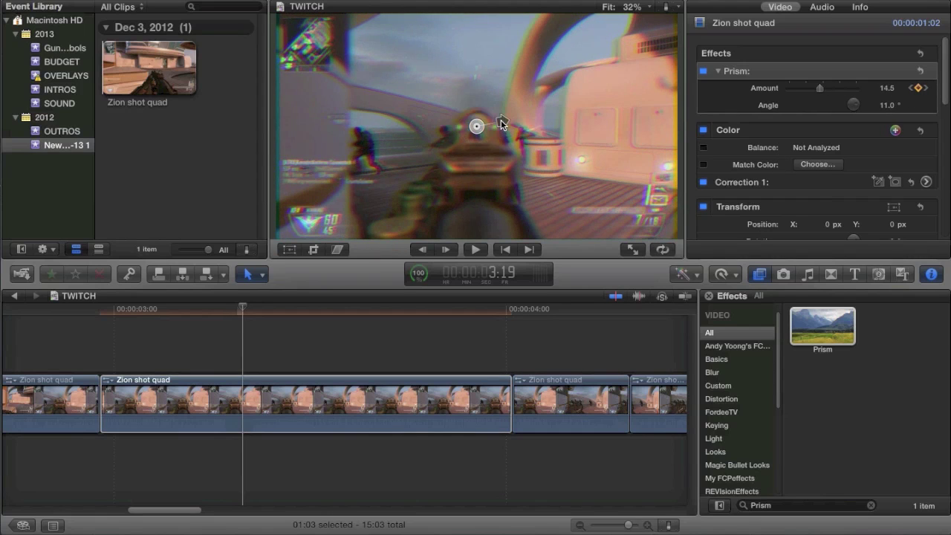
Keyframe a strong Prism offset around 3:24–3:25, then ease it back slightly.
key("Right")
key("Right")
key("Right")
key("Right")
key("Right")
key("Right")
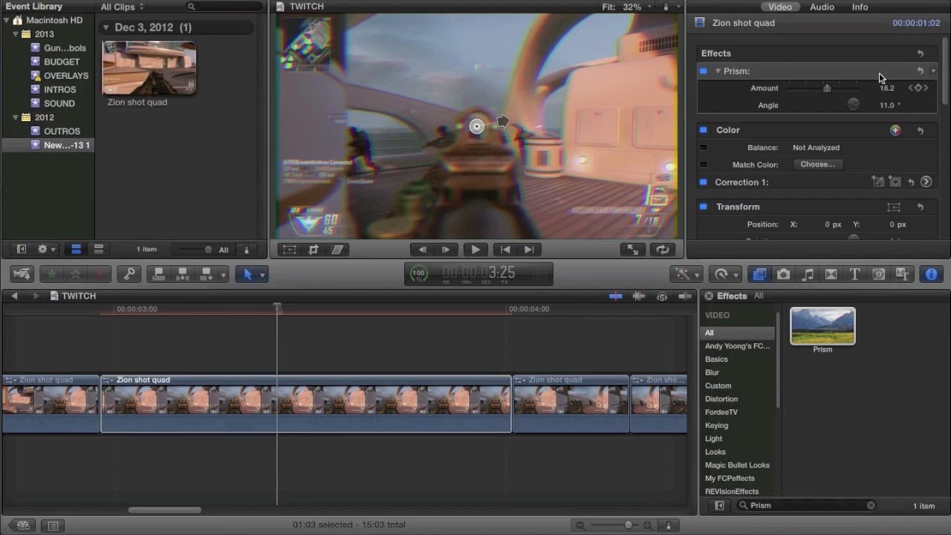
left_click(919, 88)
key("Left")
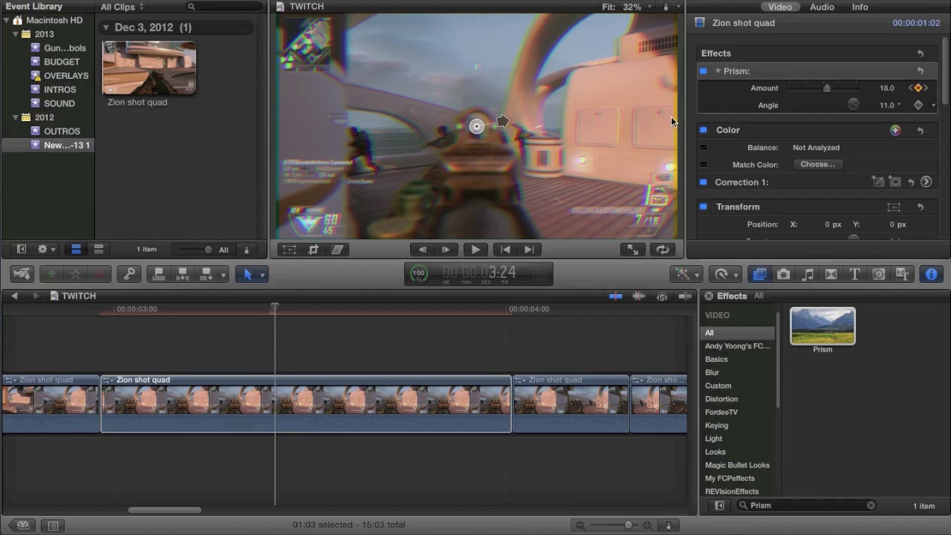
left_click_drag(500, 121, 550, 120)
key("Right")
key("Right")
key("Right")
key("Right")
key("Right")
key("Right")
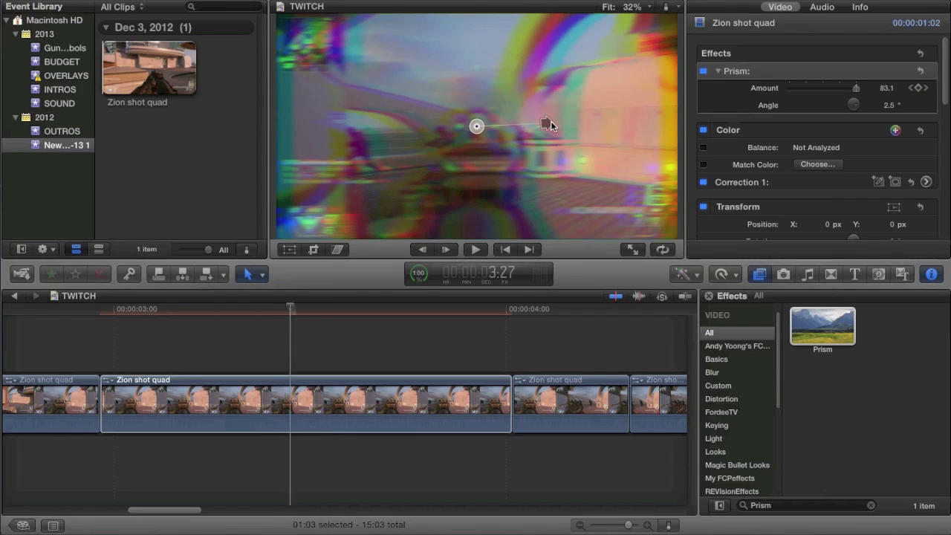
left_click_drag(551, 122, 510, 128)
key("Right")
key("Right")
key("Right")
key("Right")
key("Right")
key("Right")
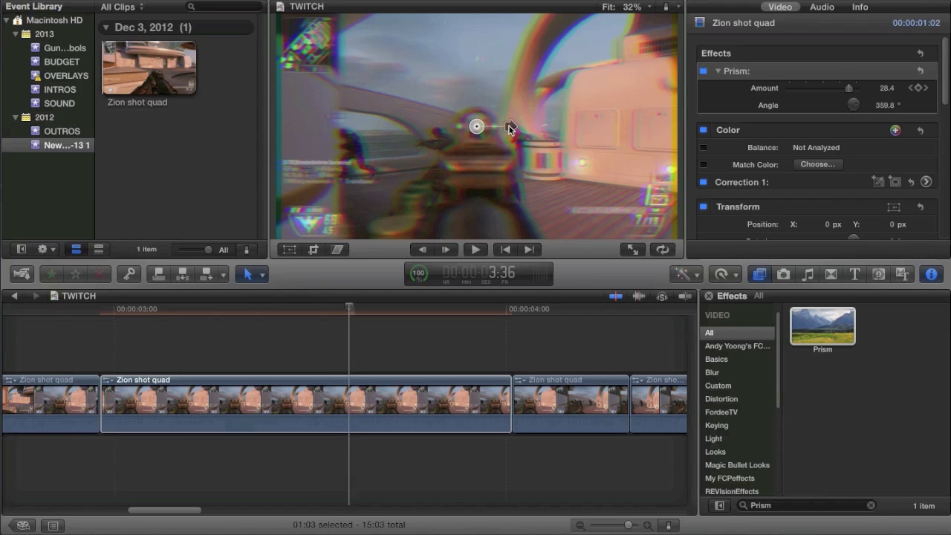
Flare the Prism split around 3:34, then shrink it almost to nothing by 3:40.
key("Left")
left_click(918, 87)
key("Left")
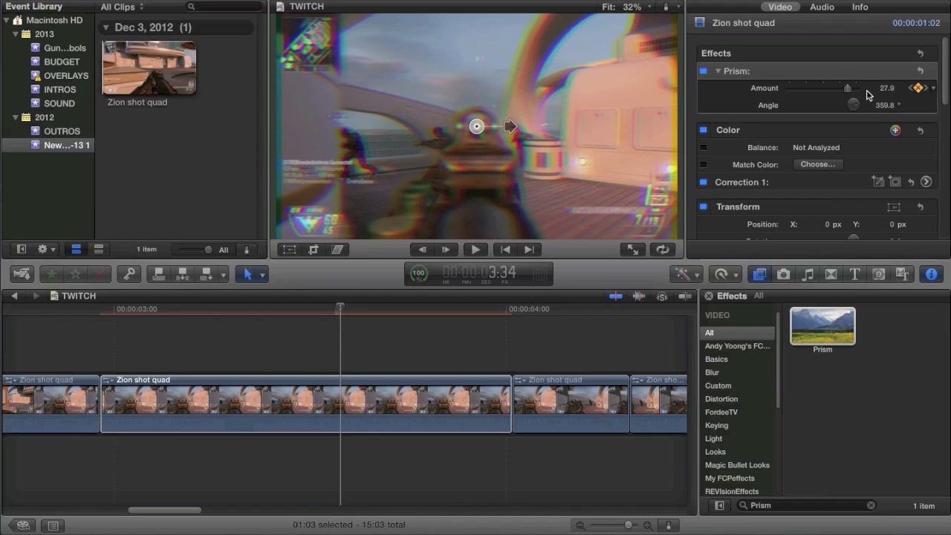
left_click_drag(511, 128, 580, 125)
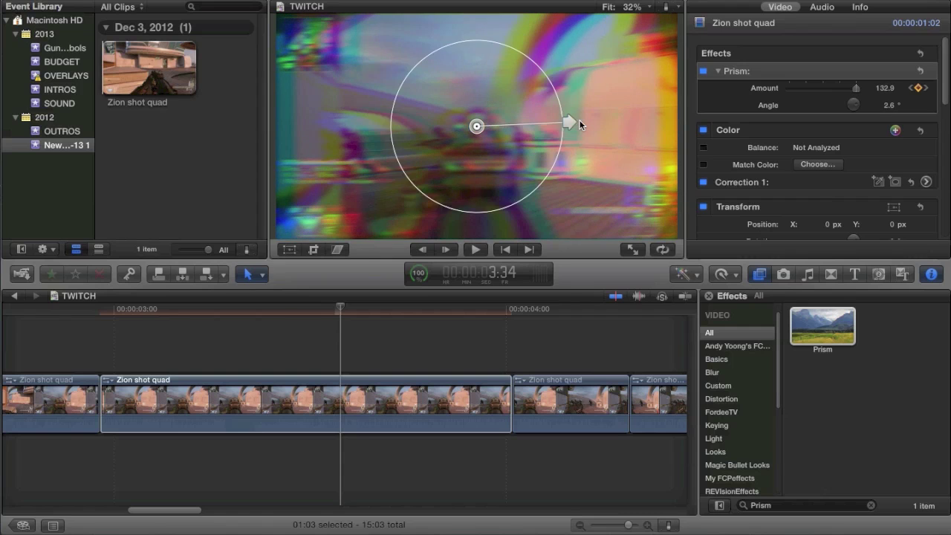
key("Right")
key("Right")
key("Right")
key("Right")
key("Right")
key("Right")
key("Right")
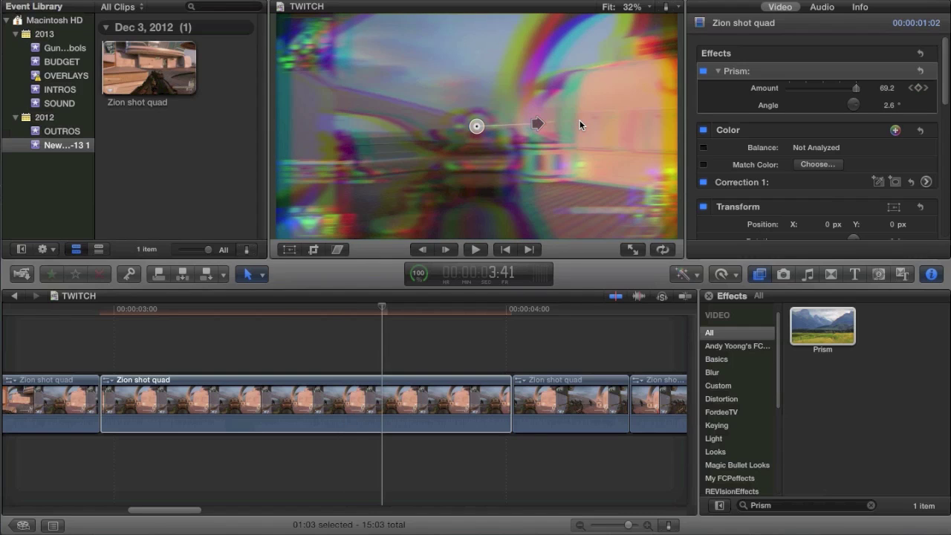
key("Right")
key("Left")
key("Left")
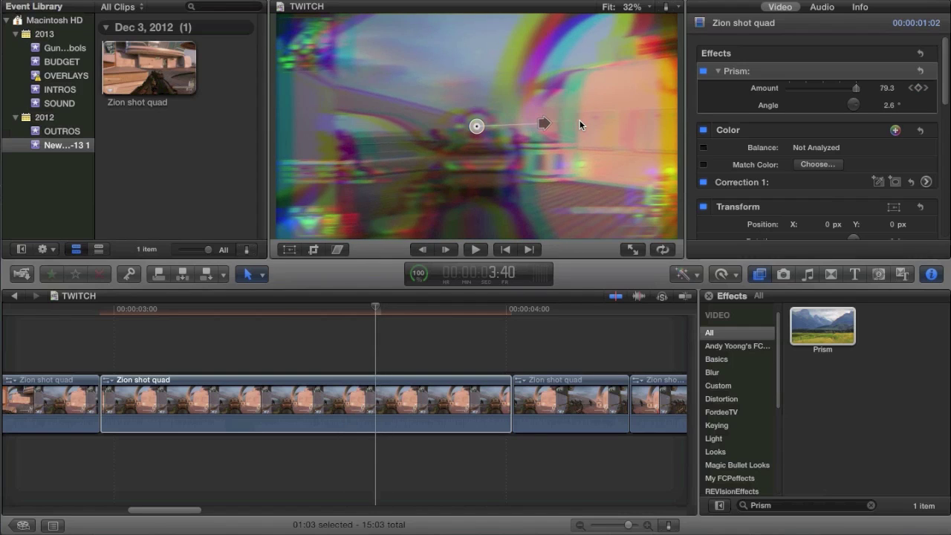
left_click_drag(545, 124, 495, 126)
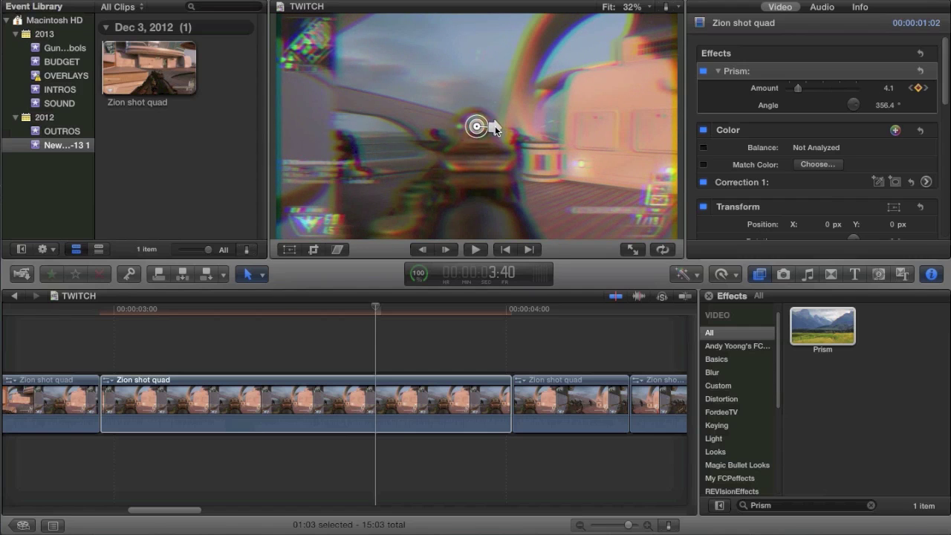
Check the interpolation at 3:45 and select the Zion shot quad clip.
key("Right")
key("Right")
key("Right")
key("Right")
key("Right")
key("Right")
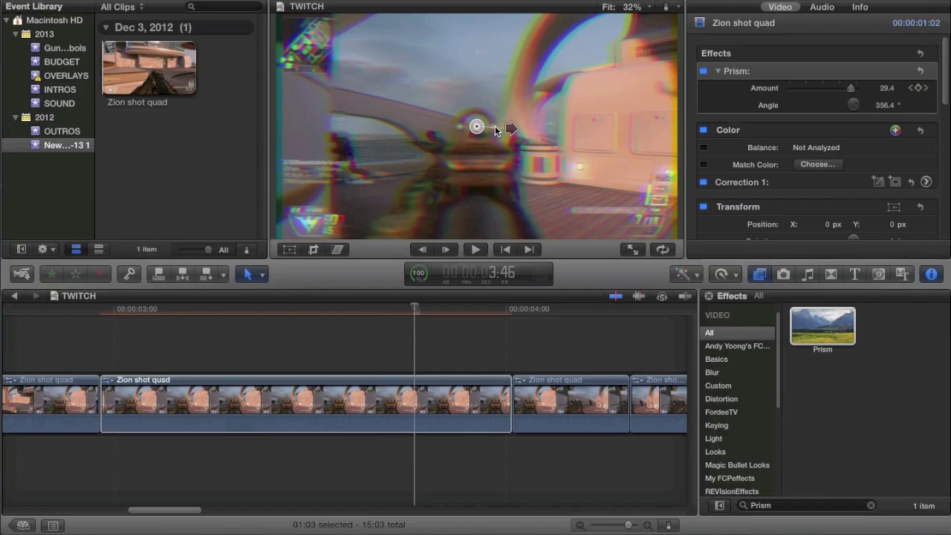
key("Right")
key("Left")
key("Left")
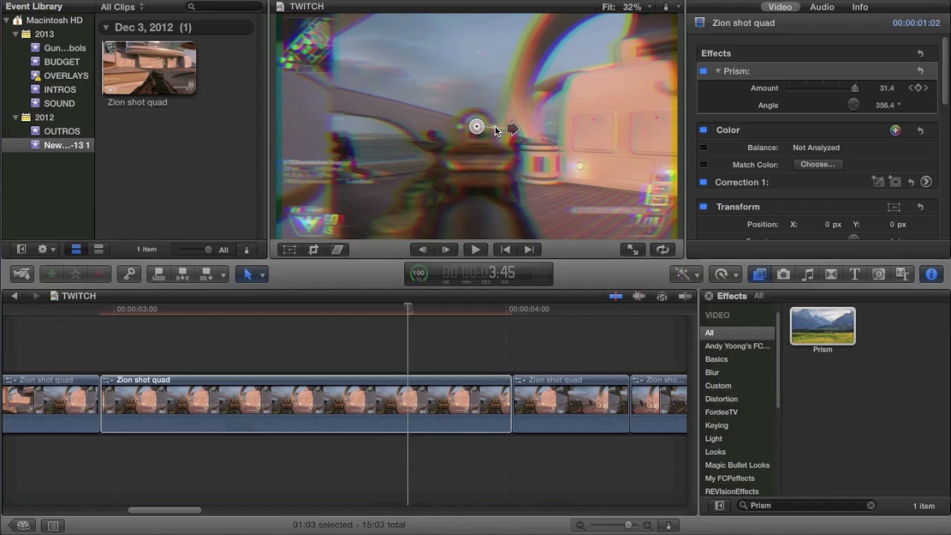
left_click(314, 425)
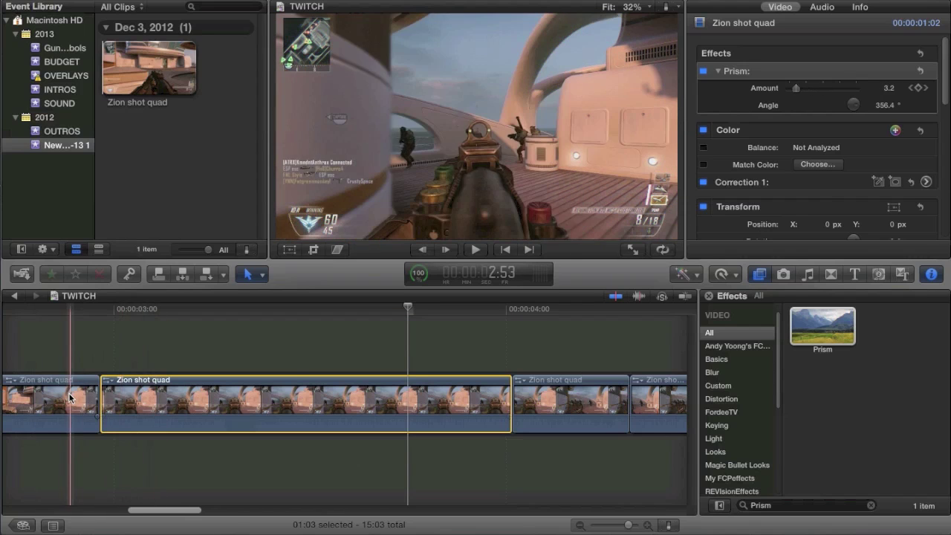
key("space")
key("space")
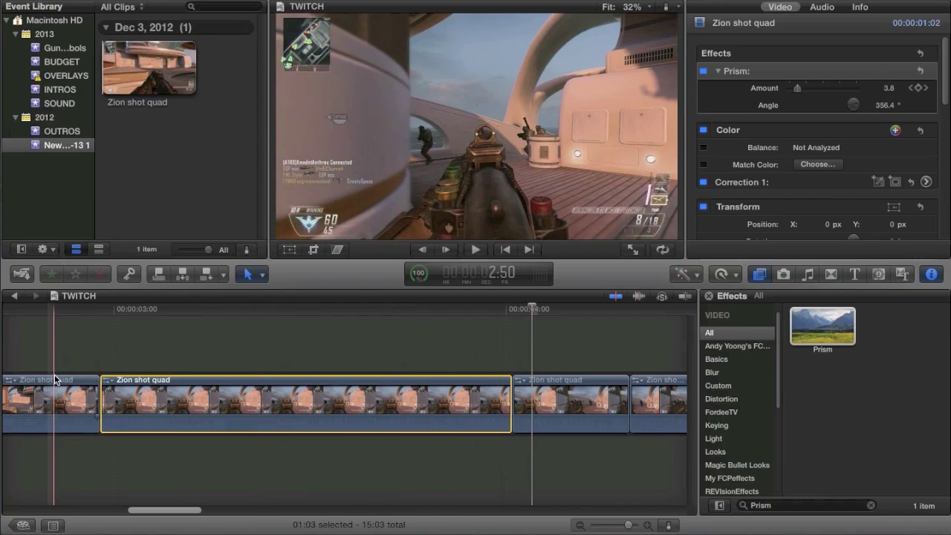
key("Left")
key("Left")
key("Left")
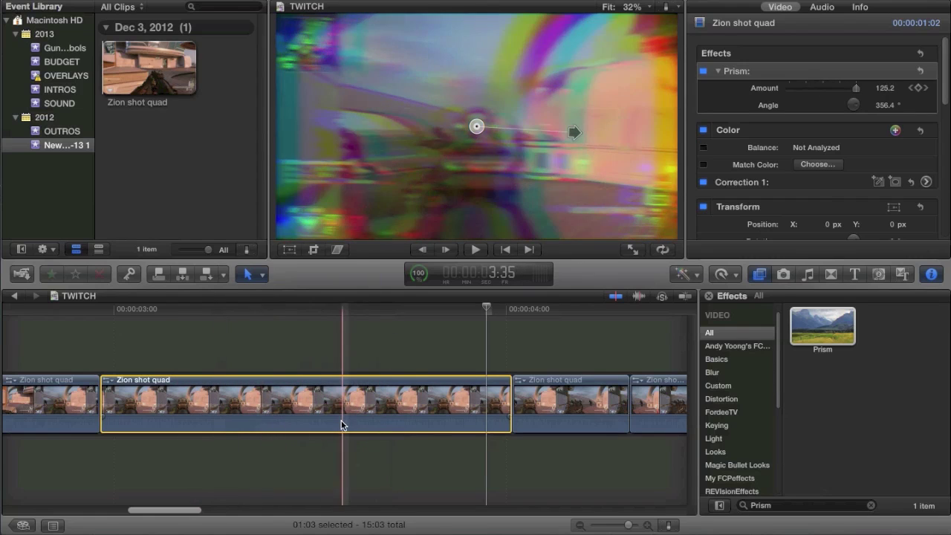
left_click(872, 506)
Search effects for 'Project', apply Projector to the middle Zion shot quad clip, then remove it.
left_click(793, 507)
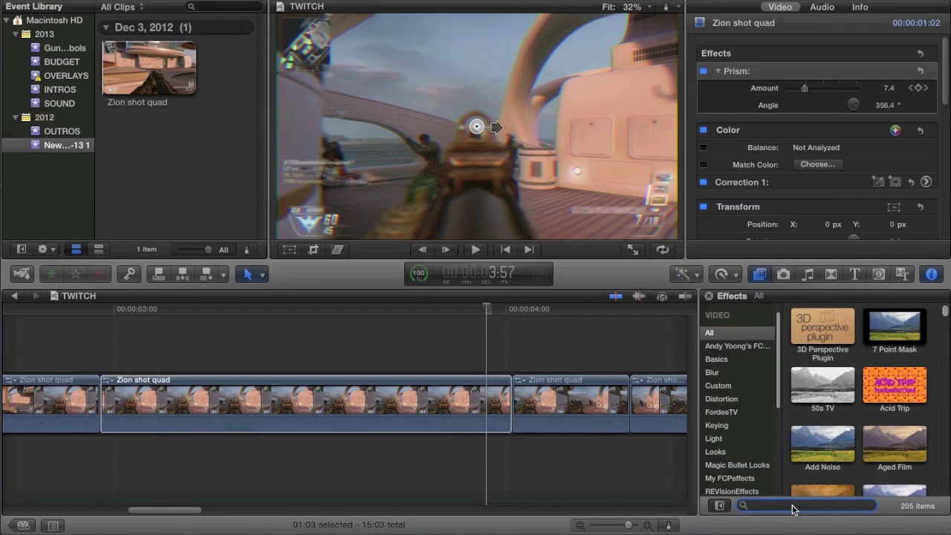
type("Project")
left_click(800, 330)
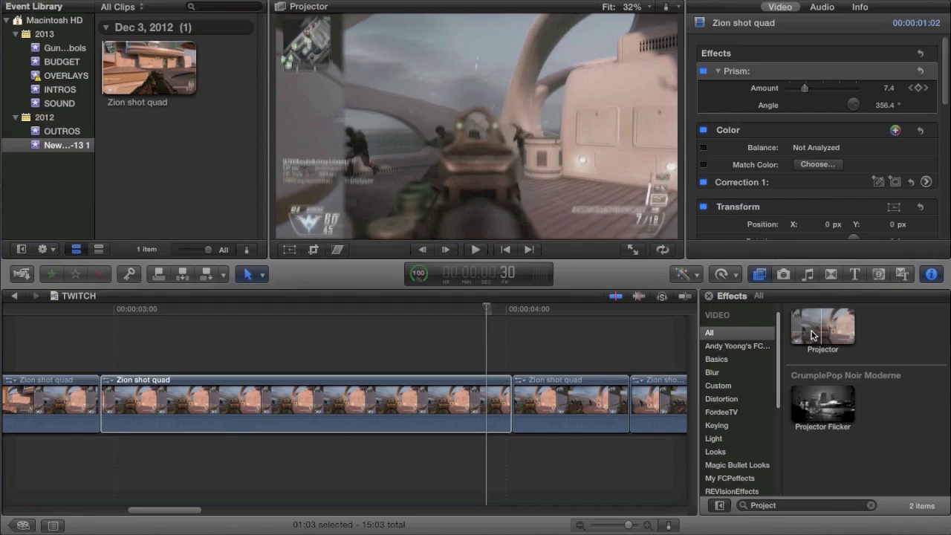
double_click(842, 333)
left_click_drag(434, 317, 350, 405)
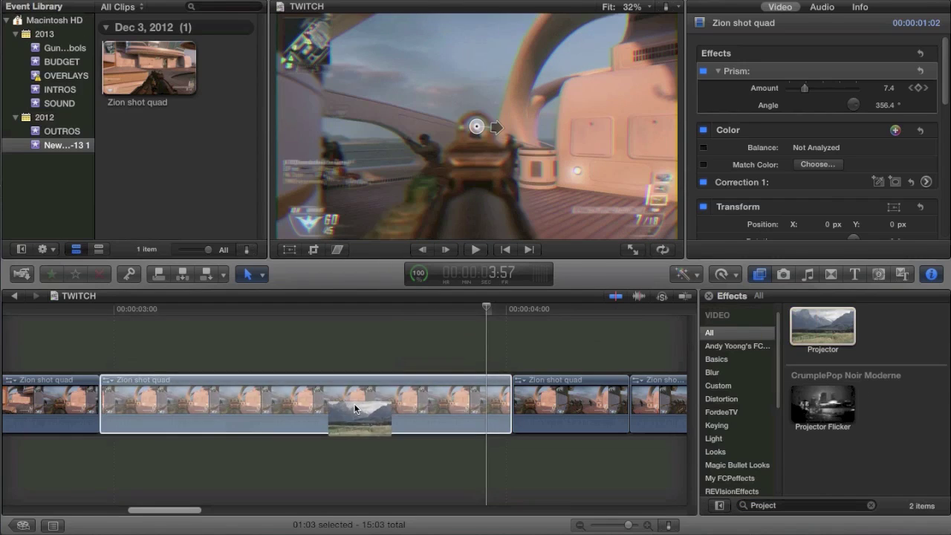
left_click(293, 405)
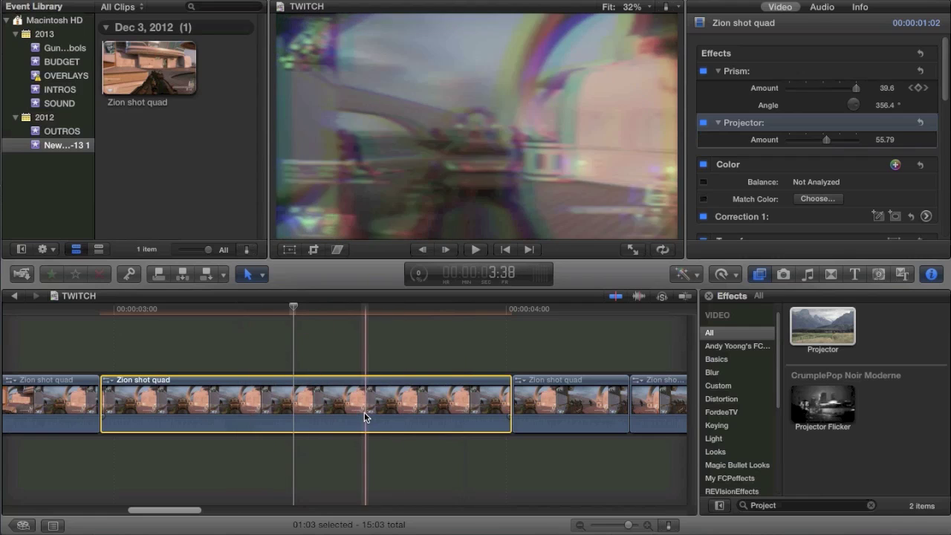
key("Delete")
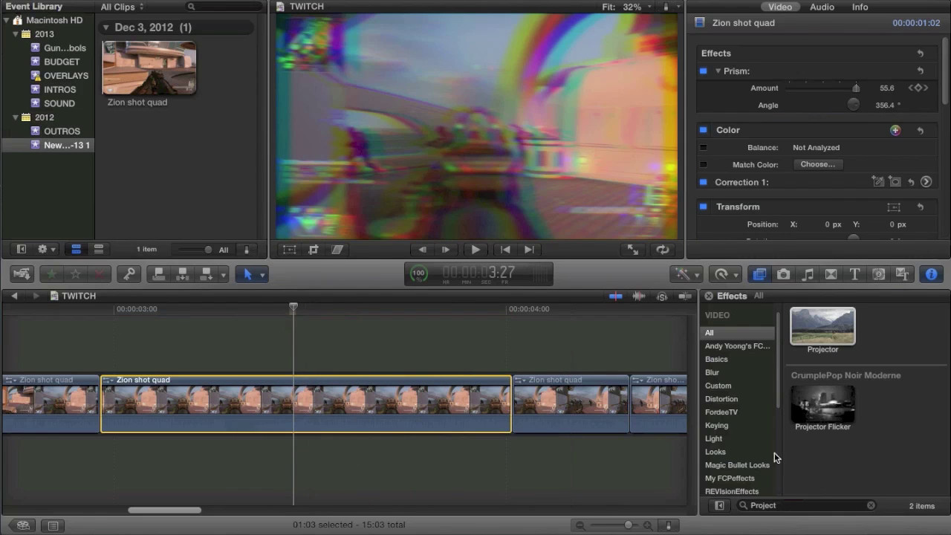
Search the effects for 'earth' and apply Earthquake to the middle Zion shot quad clip again.
left_click(786, 505)
double_click(789, 507)
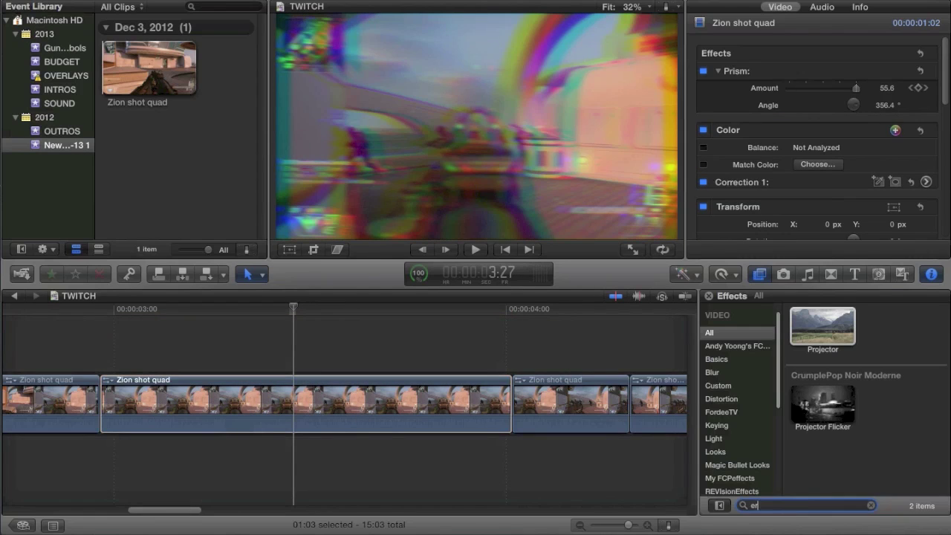
type("earth")
double_click(825, 326)
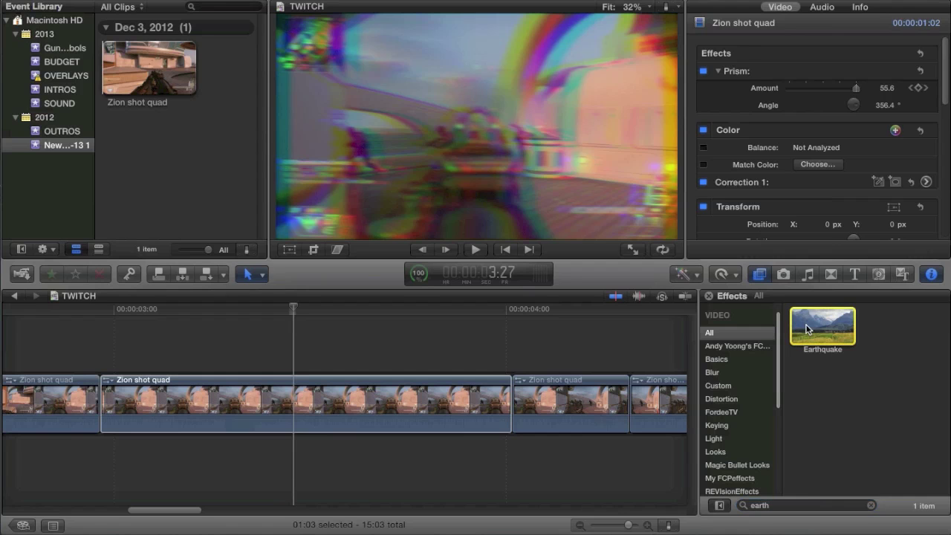
left_click_drag(825, 326, 233, 405)
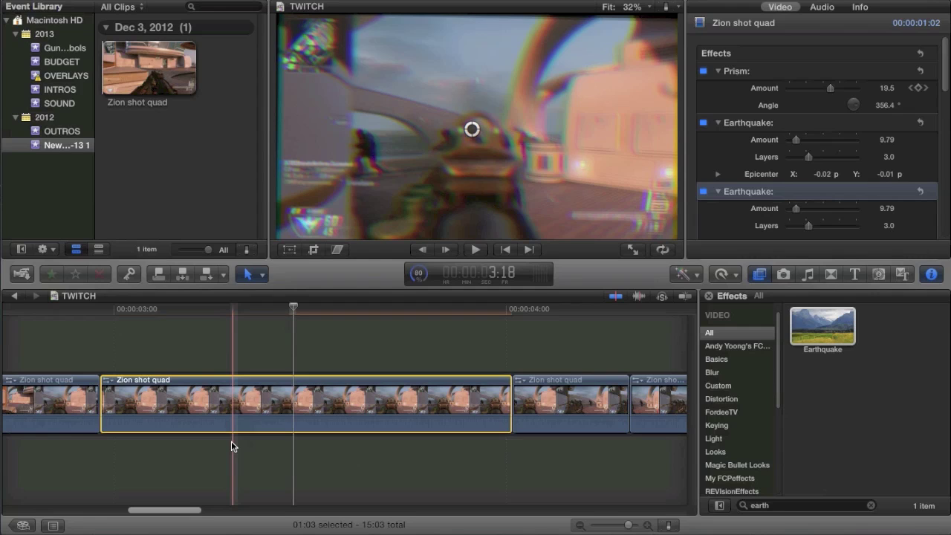
Lower the second Earthquake's Amount and reduce its Layers to 2.0.
key("space")
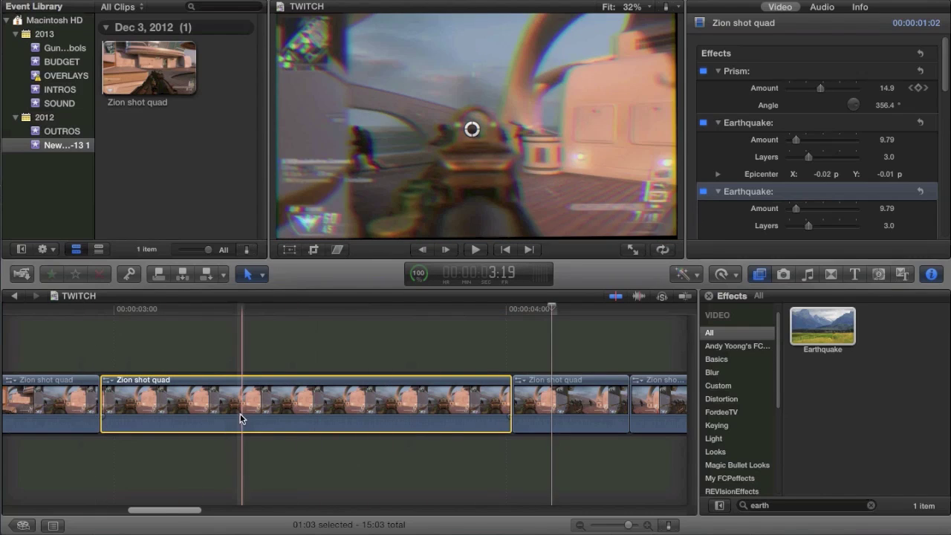
left_click(240, 418)
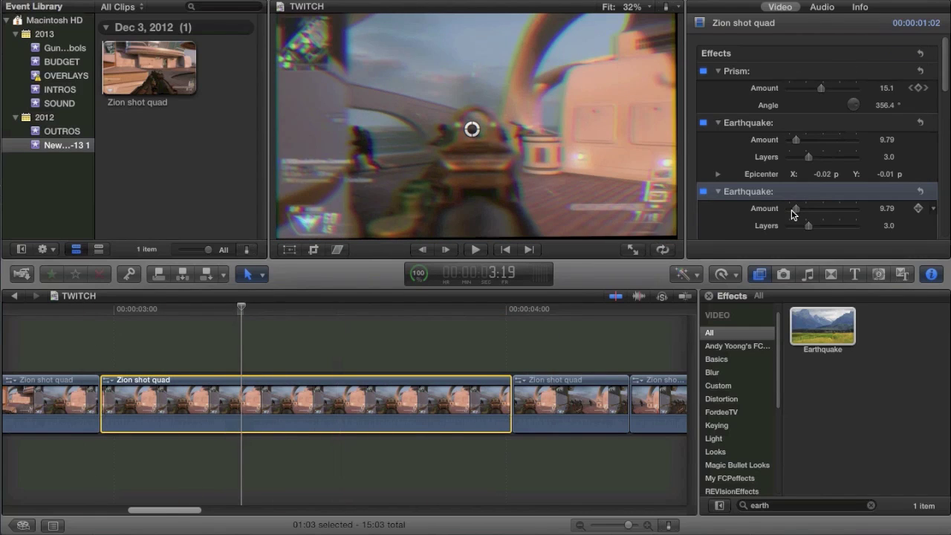
left_click_drag(793, 213, 789, 211)
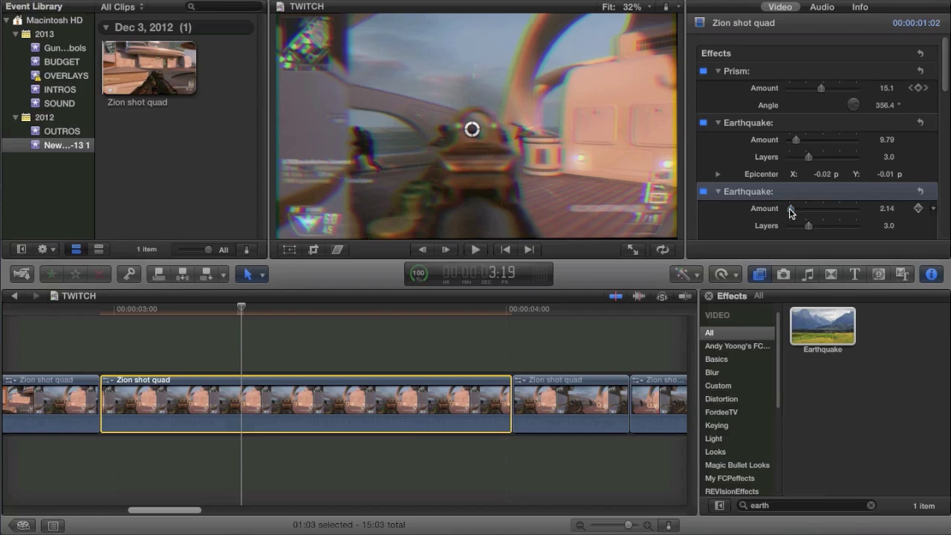
left_click_drag(241, 307, 579, 307)
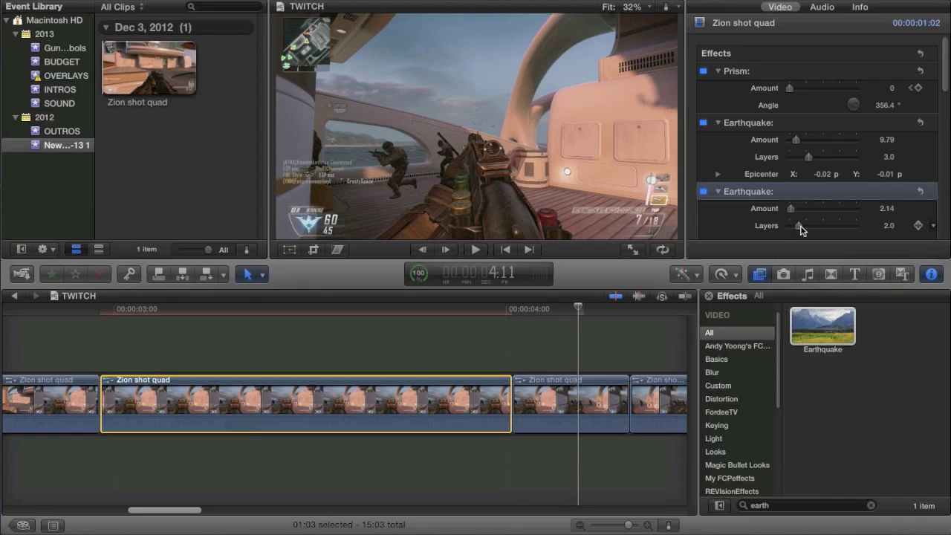
Review the Prism fade mid-clip and set a keyframe on the Earthquake amount.
key("space")
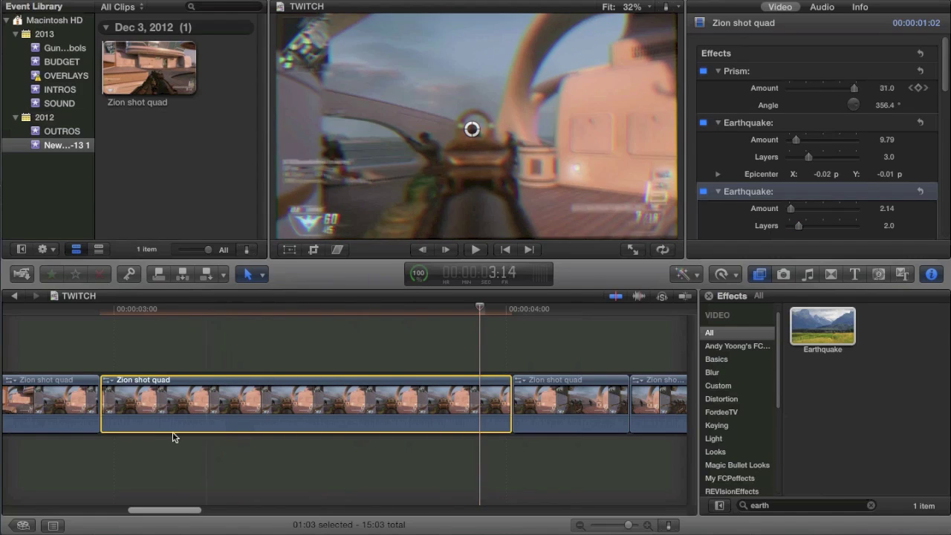
left_click(142, 429)
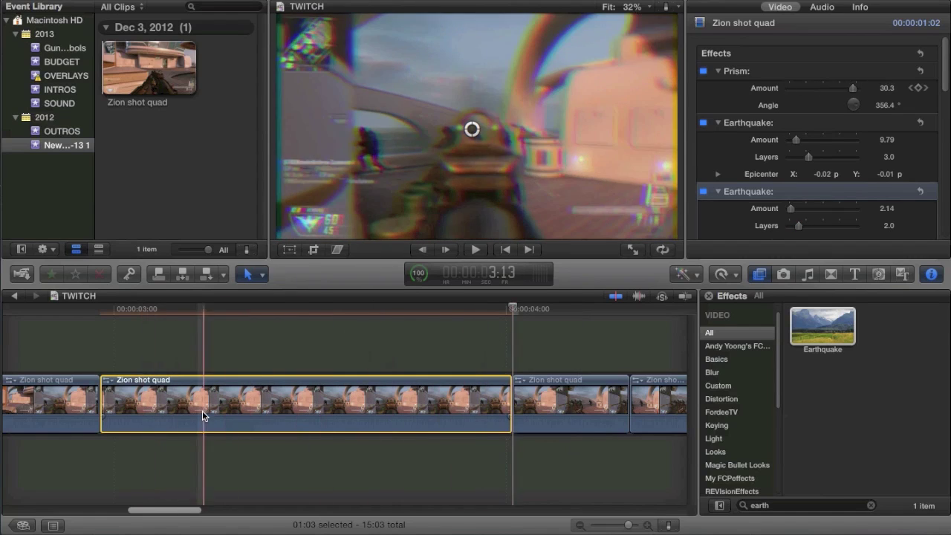
left_click(288, 399)
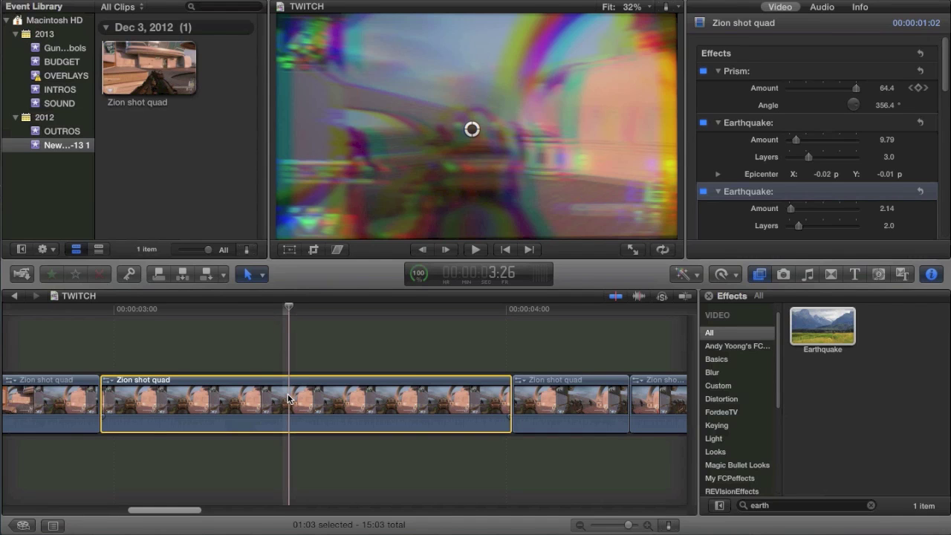
key("Right")
key("Right")
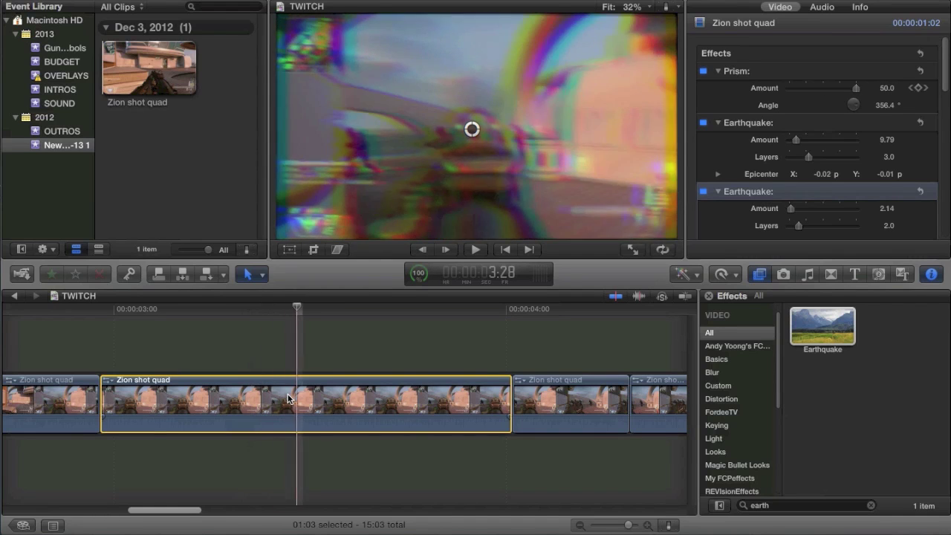
key("Right")
key("Right")
key("Right")
key("Right")
key("Right")
key("Right")
key("Right")
key("Right")
key("Right")
key("Right")
key("Right")
key("Right")
key("Right")
key("Right")
key("Right")
key("Right")
key("Right")
key("Right")
key("Right")
key("Right")
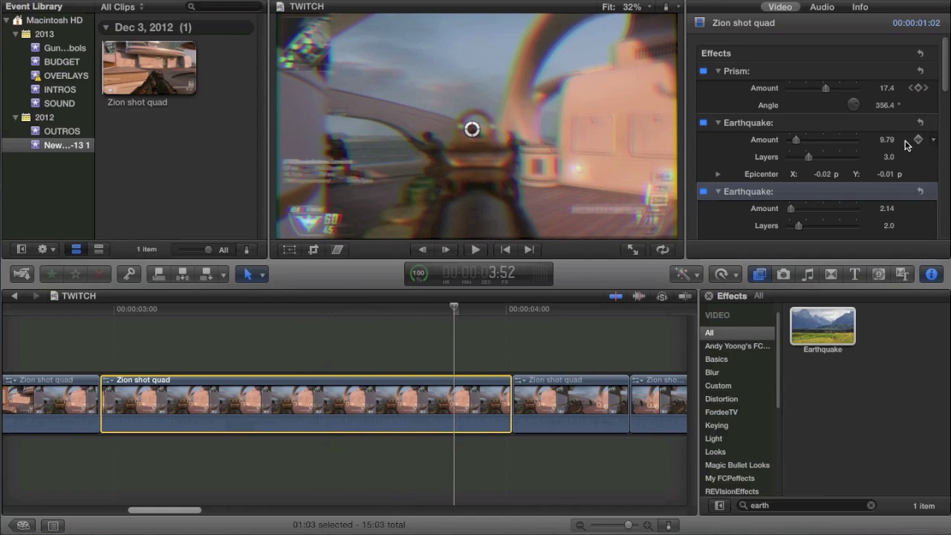
key("Left")
left_click(920, 139)
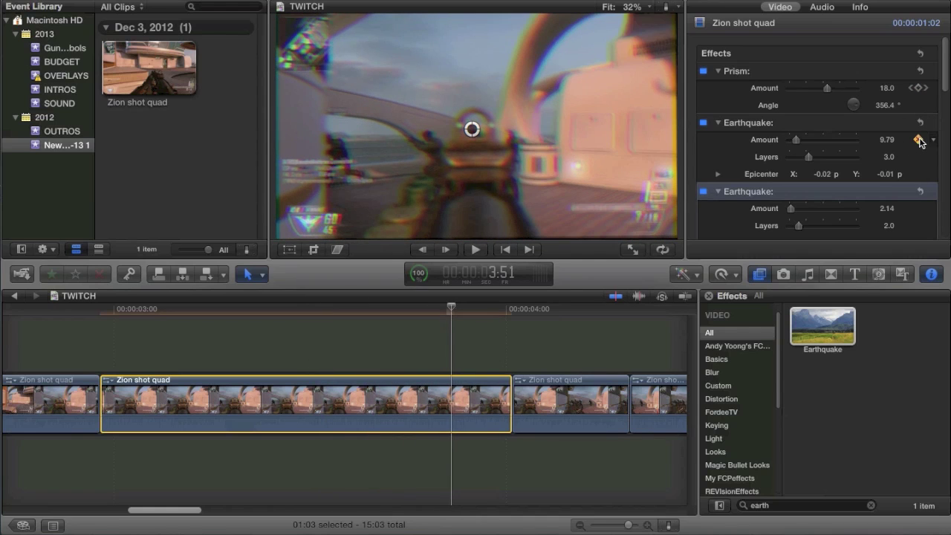
Delete the first, duplicate Earthquake effect and reselect the middle clip.
left_click(860, 130)
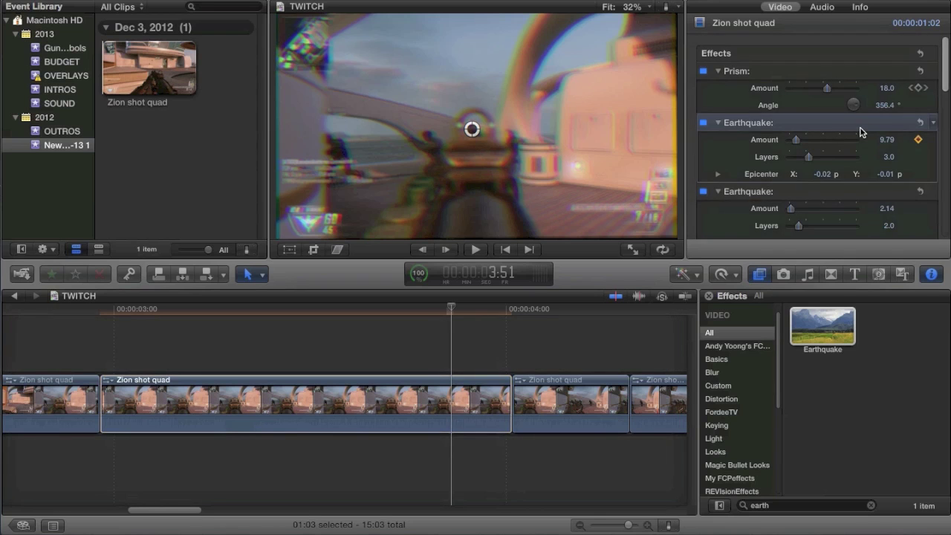
key("Delete")
left_click(172, 415)
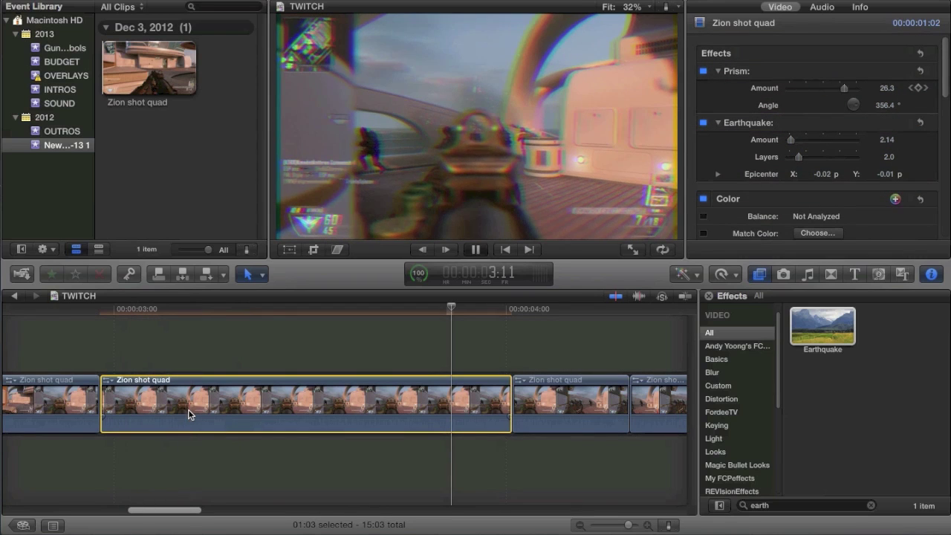
Shuttle and play through the clip to find where the Prism split ends.
key("j")
key("l")
key("k")
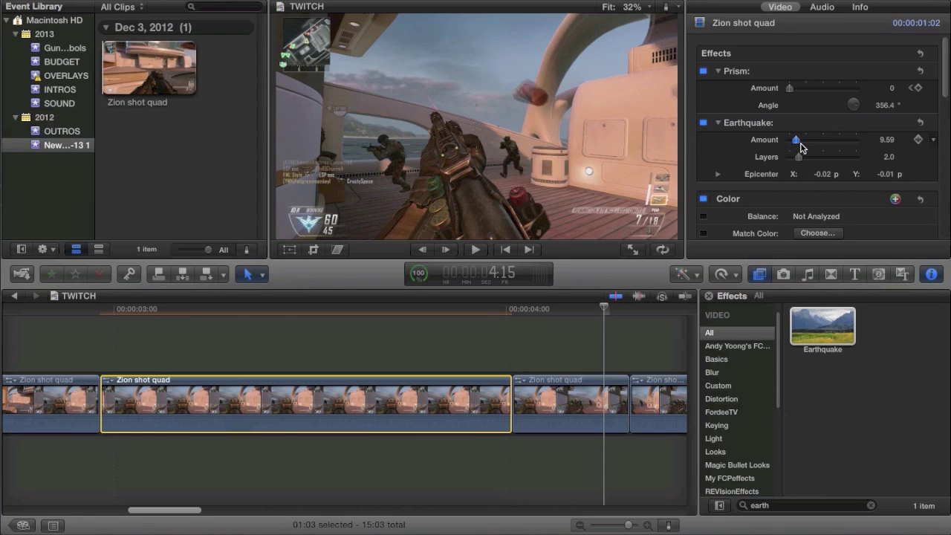
key("space")
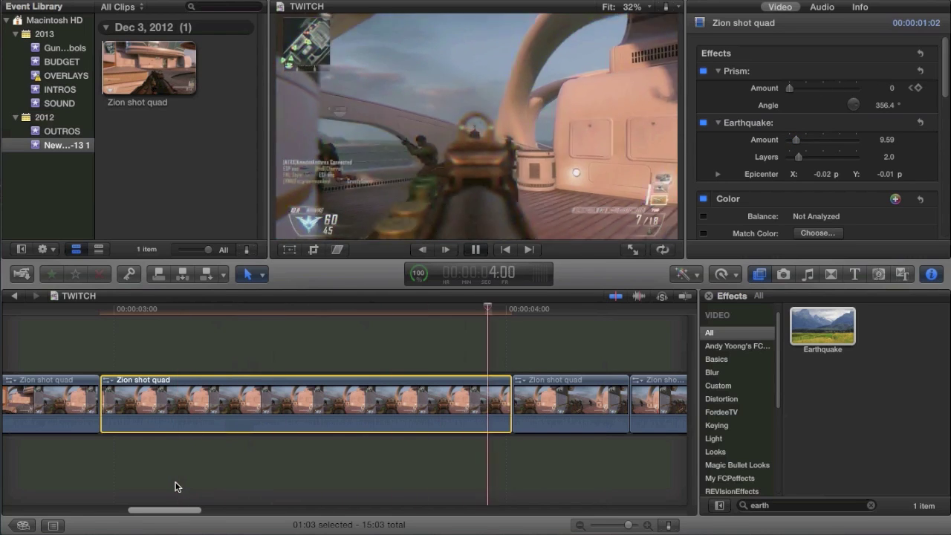
key("space")
Keyframe Earthquake Amount at 9.59 at 3:49, then drop it to 0 at 4:00.
key("Right")
key("Right")
key("Right")
key("Right")
key("Right")
key("Right")
key("Right")
key("Right")
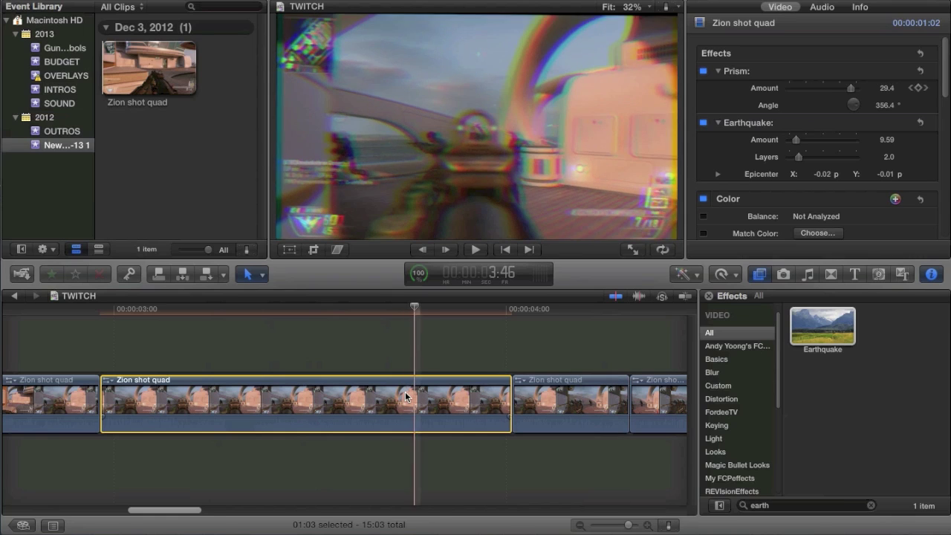
key("Left")
key("Left")
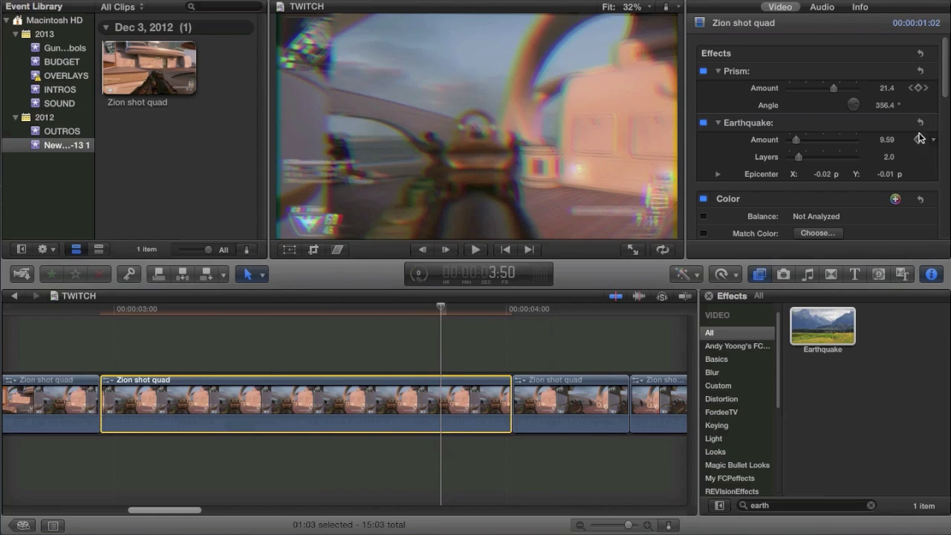
key("Left")
left_click(920, 140)
key("Right")
key("Right")
key("Right")
key("Right")
key("Right")
key("Right")
key("Right")
key("Right")
key("Right")
key("Right")
key("Right")
key("Right")
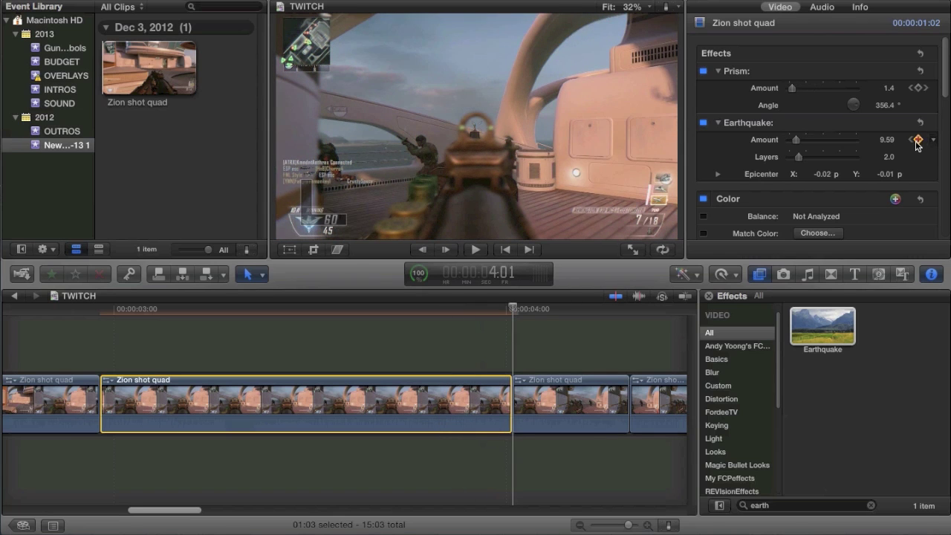
key("Left")
left_click_drag(800, 139, 769, 140)
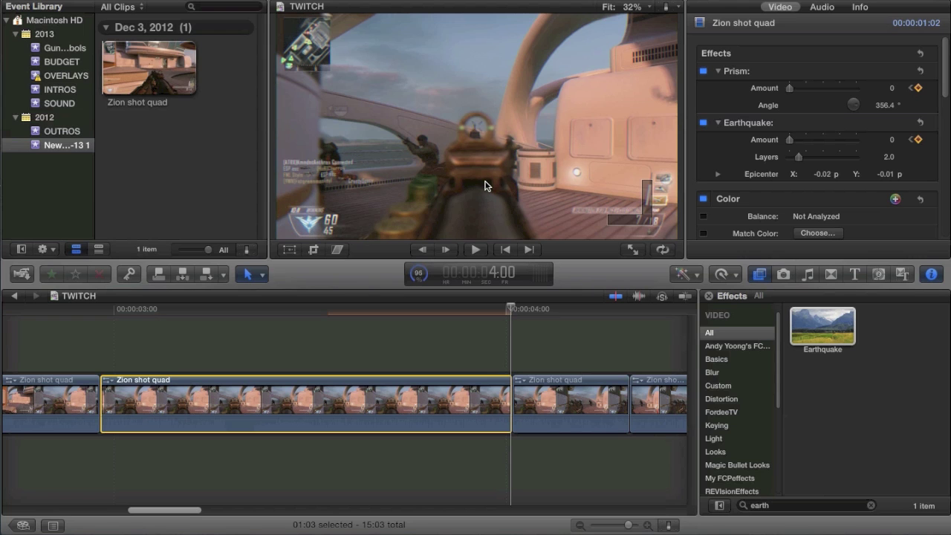
Preview the fading glitch and shake, then zoom out to the full TWITCH timeline and play it.
key("space")
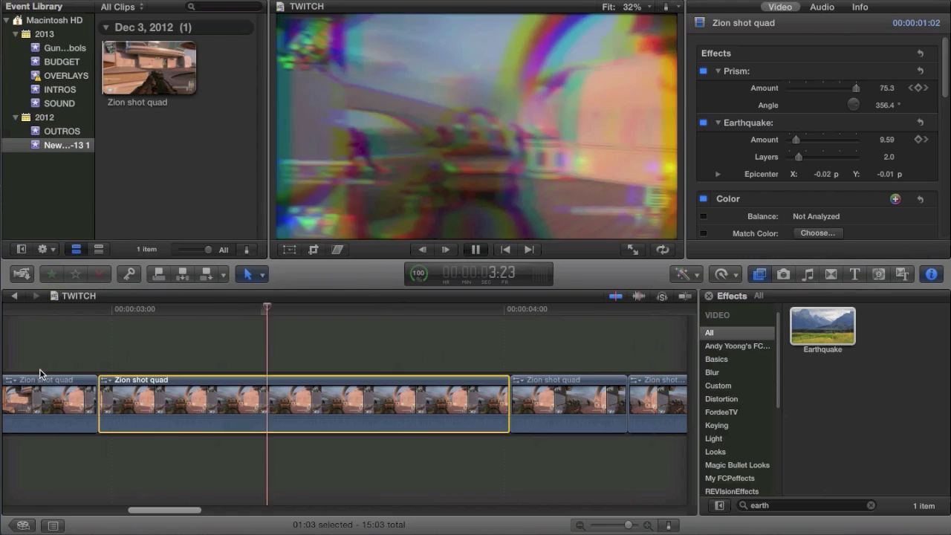
key("space")
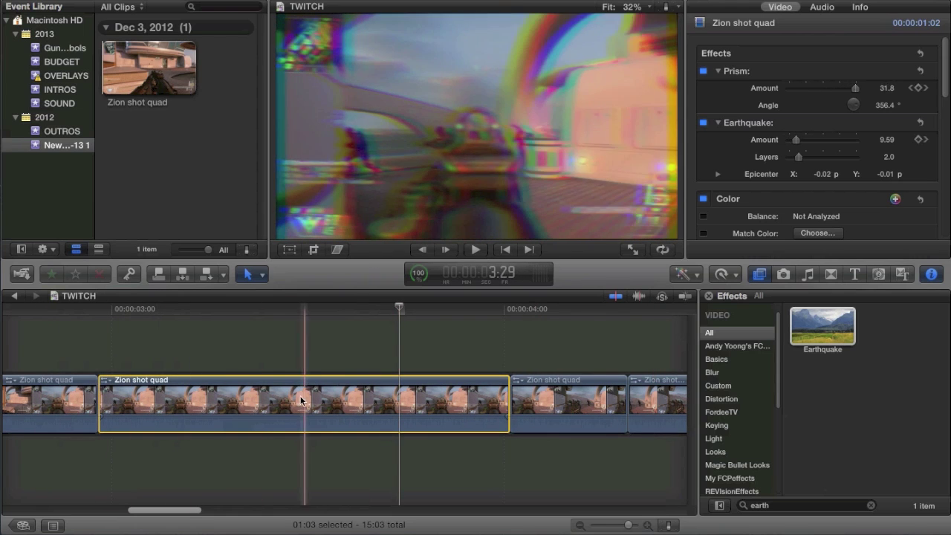
left_click(611, 526)
key("space")
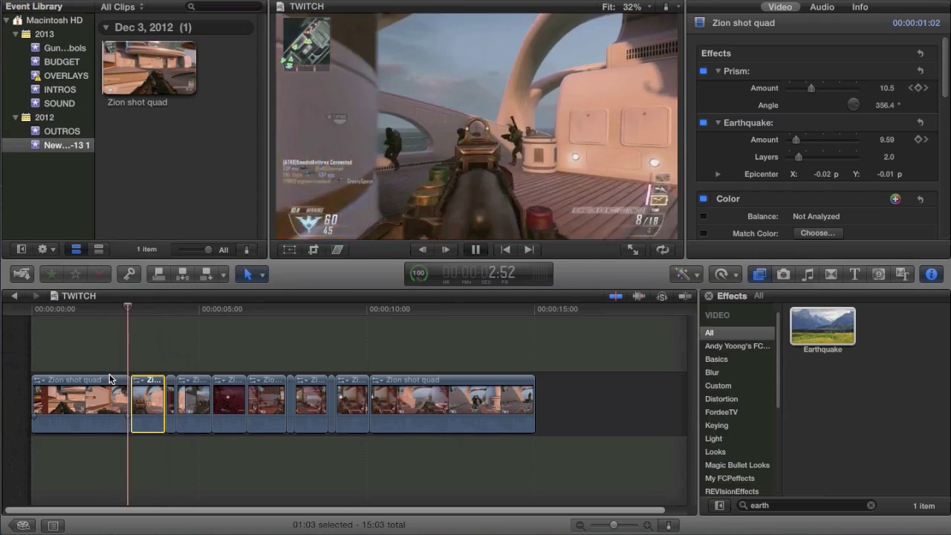
key("space")
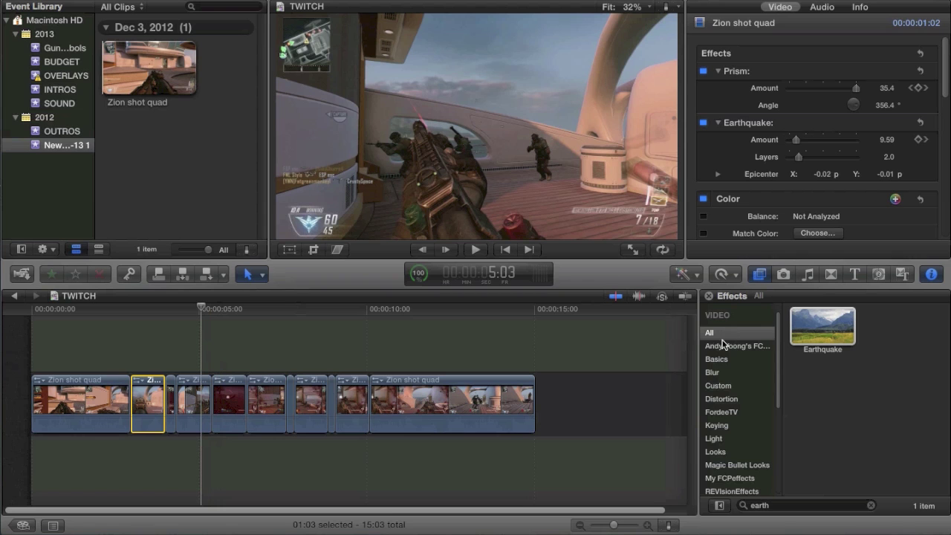
left_click(786, 507)
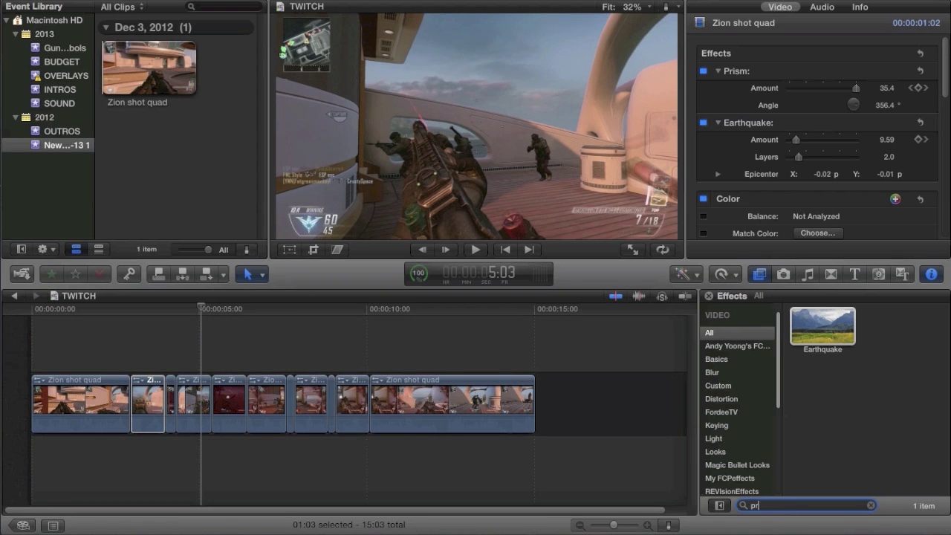
Apply a default Prism effect to the fourth Zion shot quad clip, zooming in to its start.
type("prism")
left_click_drag(809, 311, 192, 405)
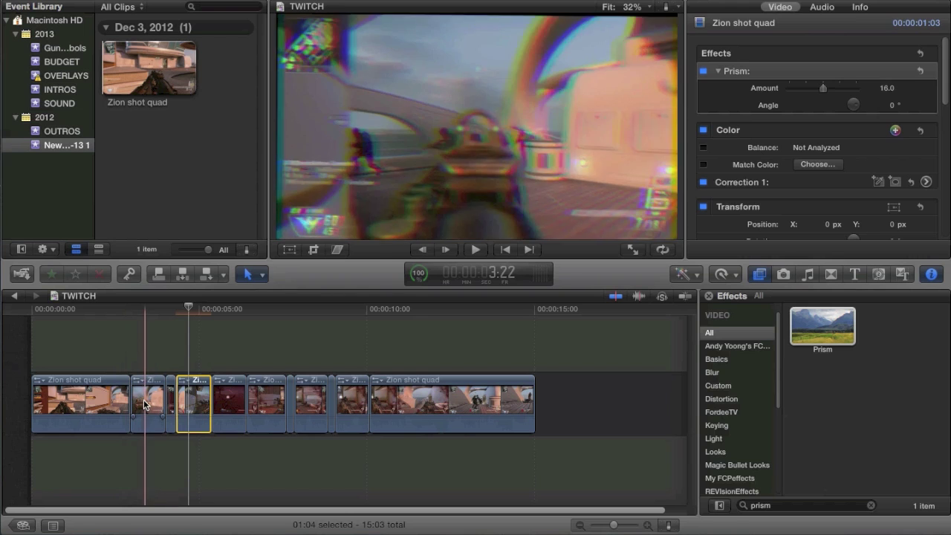
left_click(647, 527)
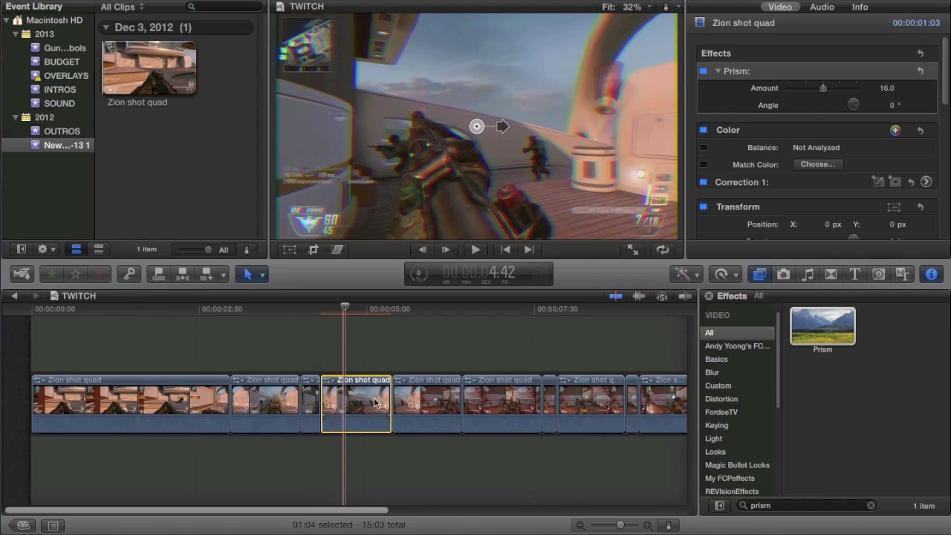
left_click(349, 414)
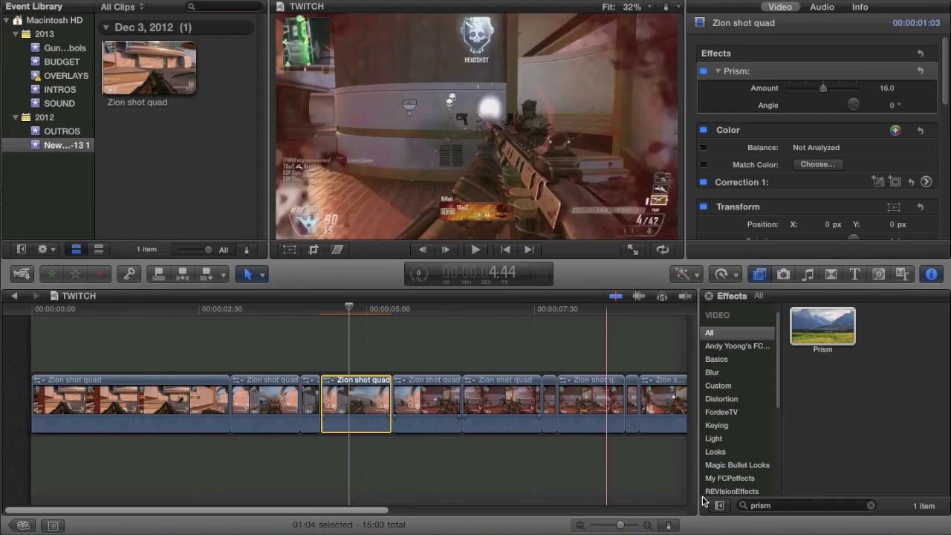
left_click(648, 526)
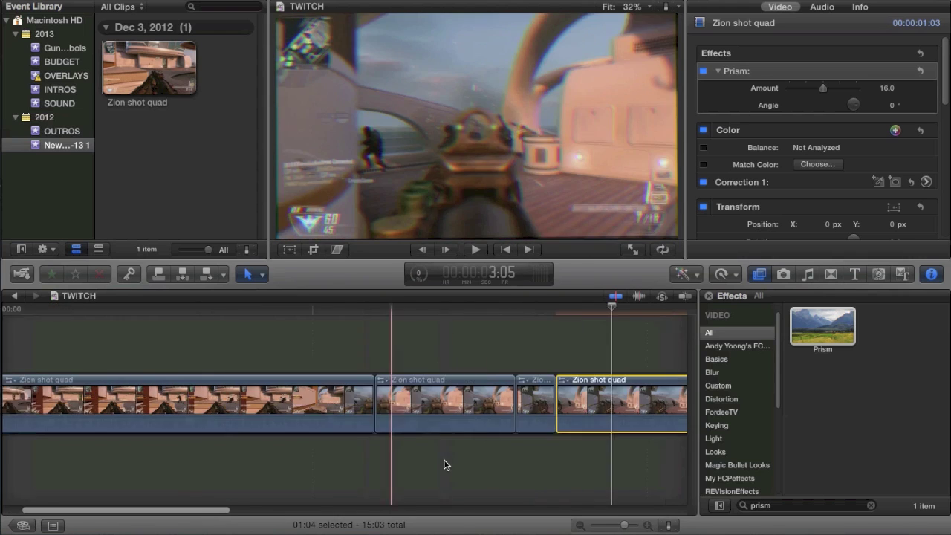
scroll(443, 459, "right", 3)
left_click(472, 406)
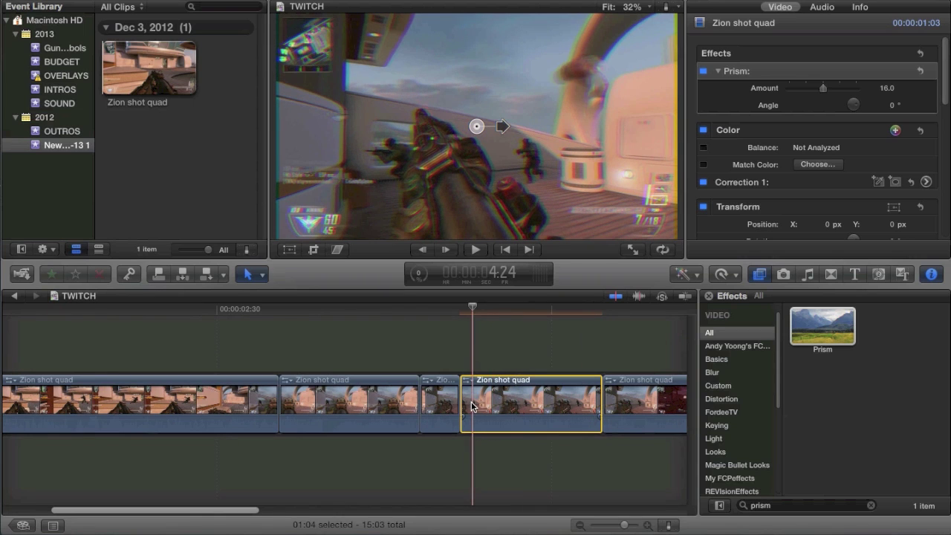
key("Left")
key("Left")
key("Left")
key("Left")
Add a starting Prism Amount keyframe, then raise the Amount to 32.0 at 4:35.
key("Left")
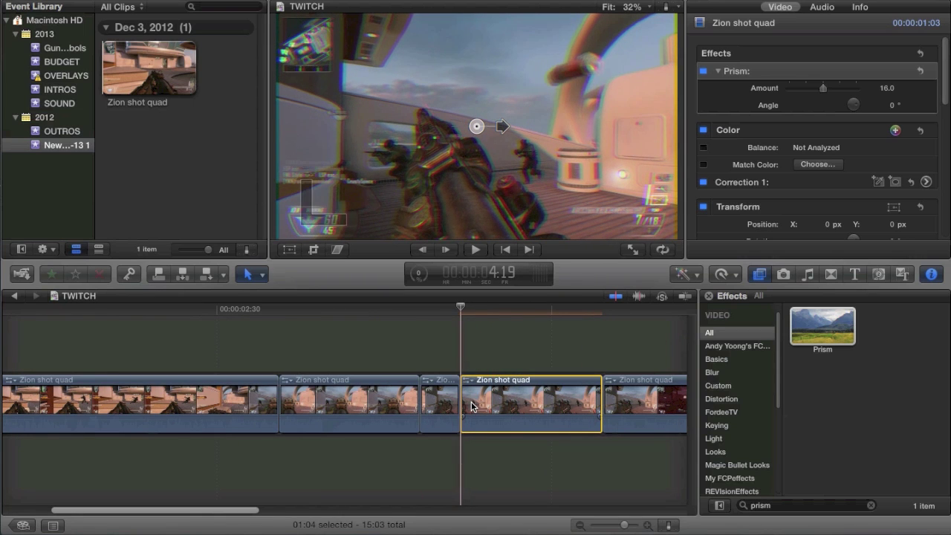
key("Left")
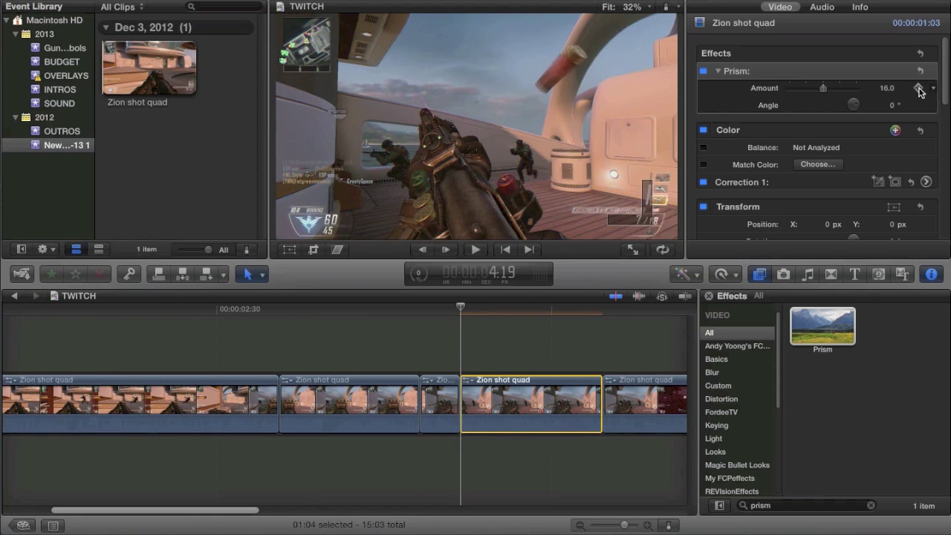
left_click(919, 88)
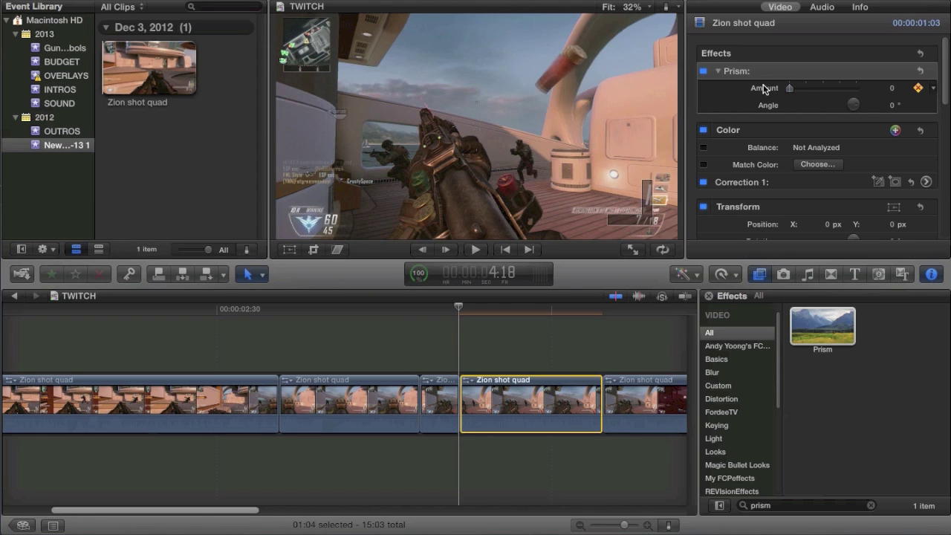
key("Right")
key("Right")
key("Right")
key("Right")
key("Right")
key("Right")
key("Right")
key("Right")
key("Right")
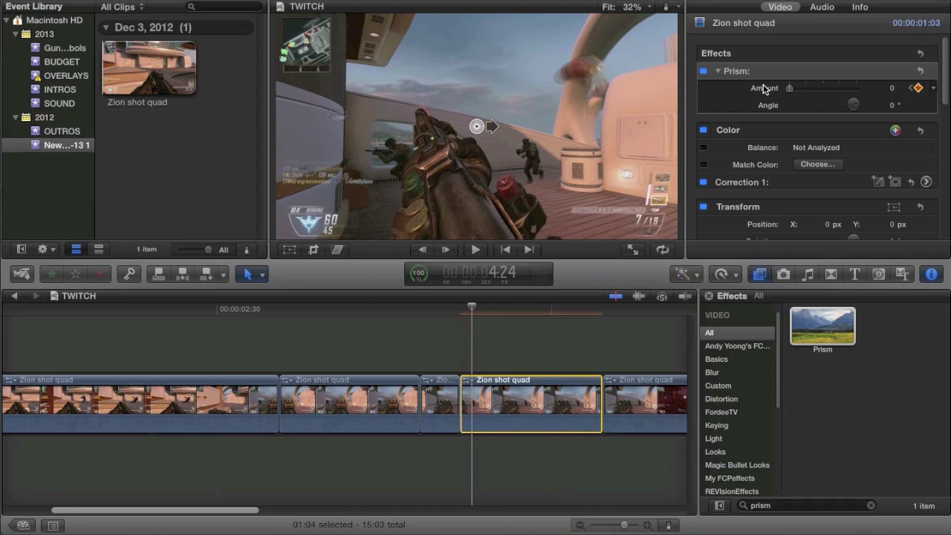
key("Right")
key("Right")
key("Right")
key("Right")
key("Right")
key("Right")
key("Right")
key("Right")
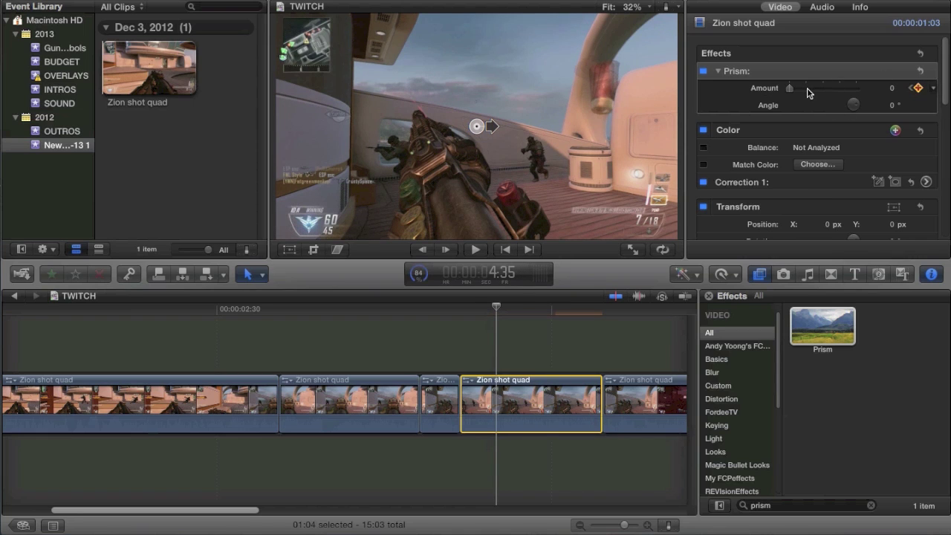
left_click_drag(807, 90, 862, 89)
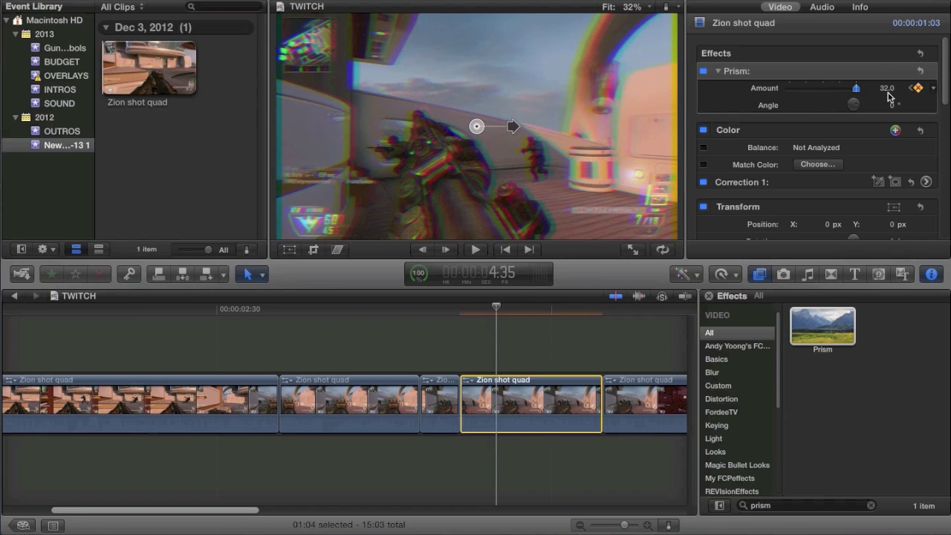
Step through the clip and fine-tune the Prism Amount at the peak keyframe.
key("Right")
key("Right")
key("Right")
key("Right")
key("Right")
key("Right")
key("Right")
key("Right")
key("Right")
key("Right")
key("Right")
key("Right")
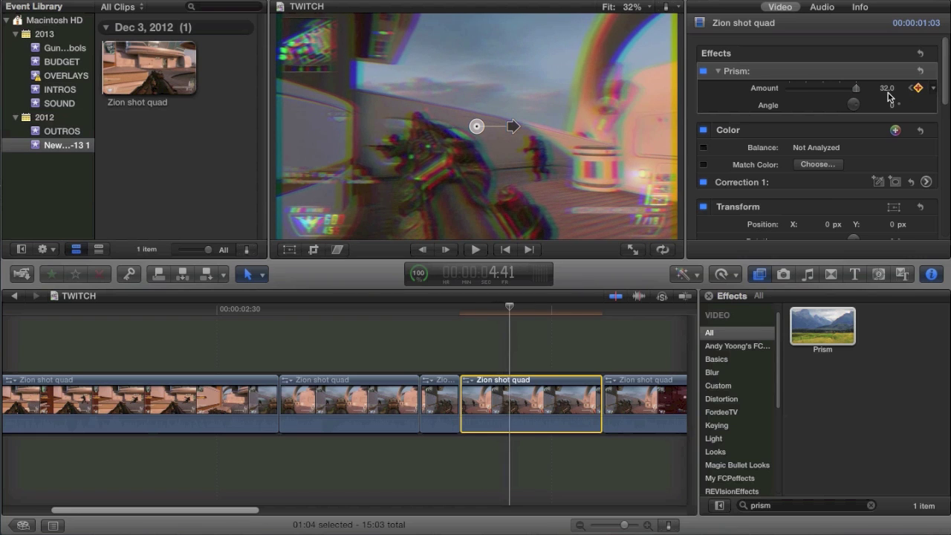
key("Right")
key("Right")
key("Right")
key("Right")
key("Right")
key("Right")
key("Right")
key("Right")
key("Right")
key("Right")
key("Right")
key("Right")
key("Right")
key("Right")
key("Right")
key("Right")
key("Right")
key("Right")
key("Right")
key("Right")
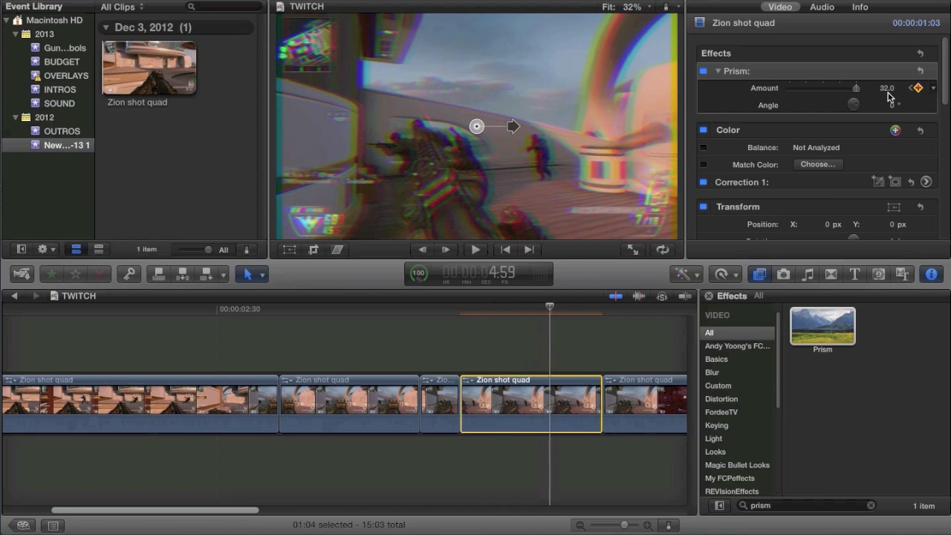
key("Right")
key("Right")
key("Right")
key("Right")
key("Right")
key("Right")
key("Right")
key("Right")
key("Right")
key("Right")
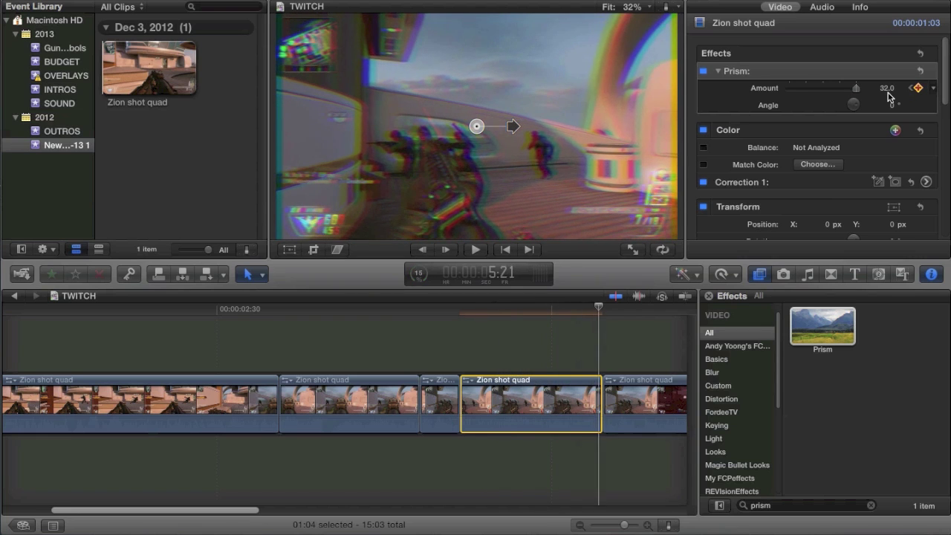
key("Left")
key("Left")
key("Left")
key("Left")
key("Left")
key("Left")
key("Left")
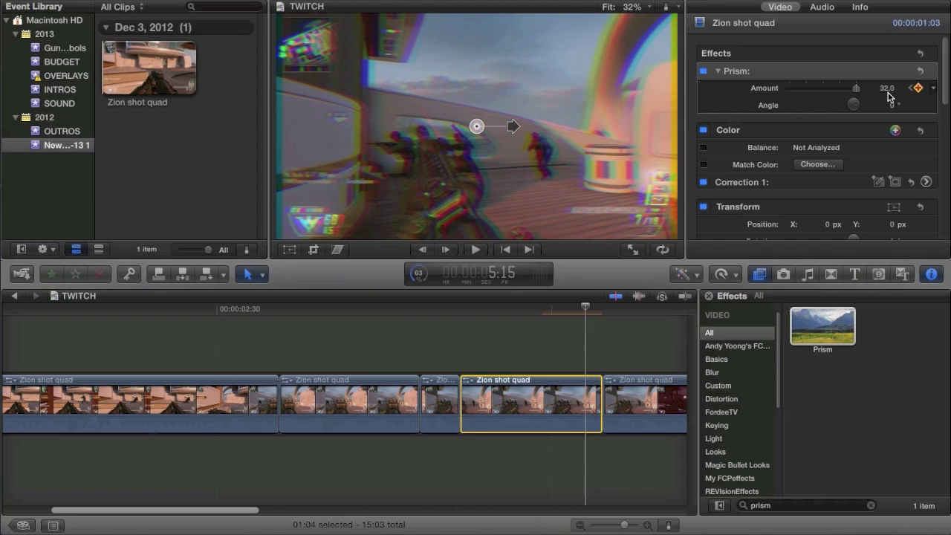
key("Right")
key("Left")
key("Left")
key("Left")
key("Left")
key("Left")
key("Left")
key("Left")
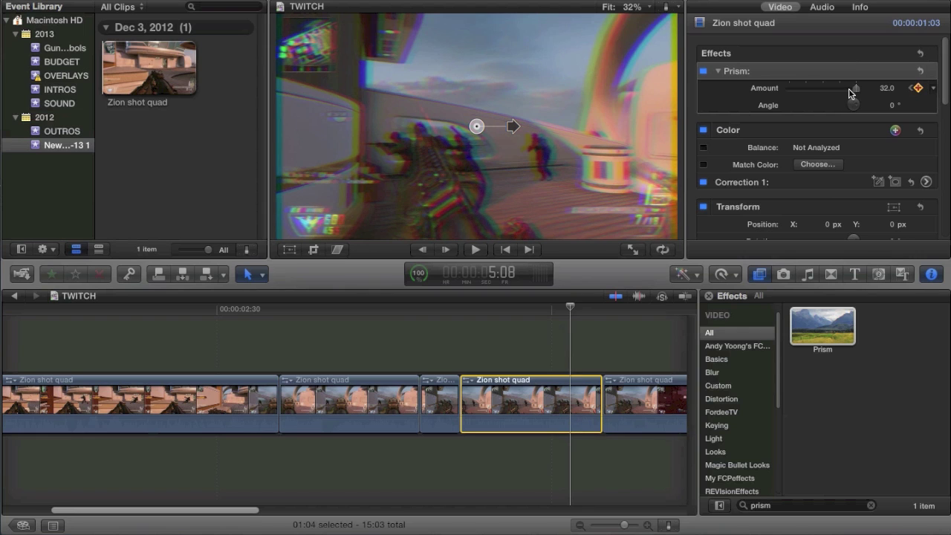
mouse_move(853, 89)
left_mouse_down()
mouse_move(796, 83)
mouse_move(856, 88)
left_mouse_up()
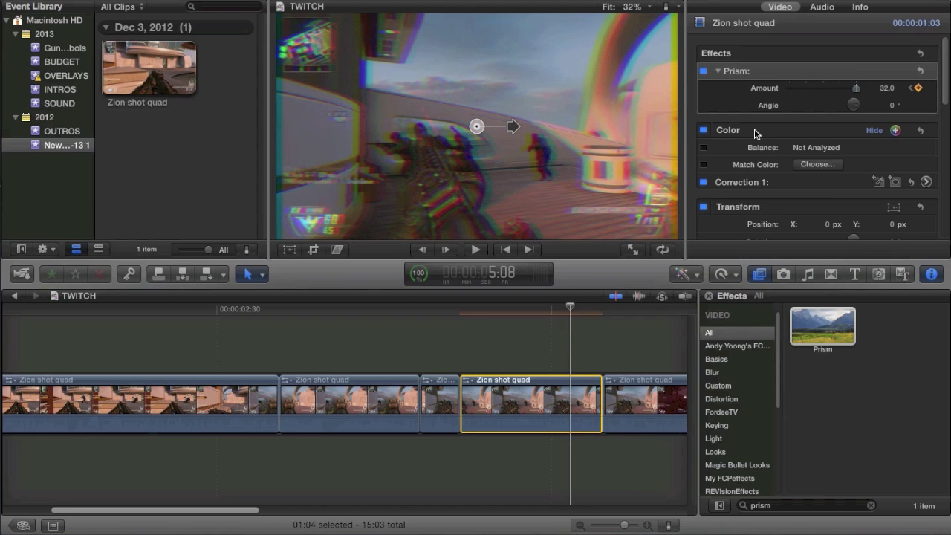
Drop the Prism Amount to 0 one frame past the 5:21 peak and preview the ramp.
key("space")
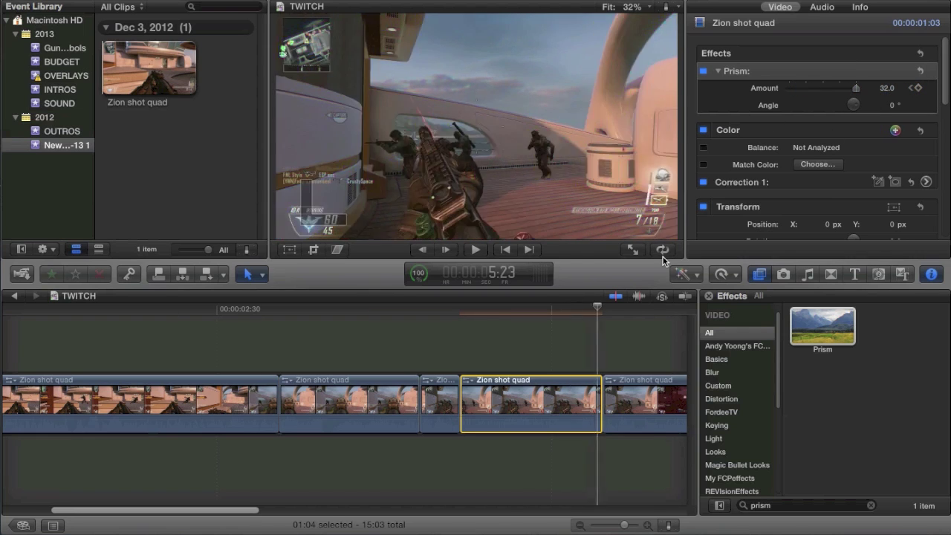
left_click(349, 308)
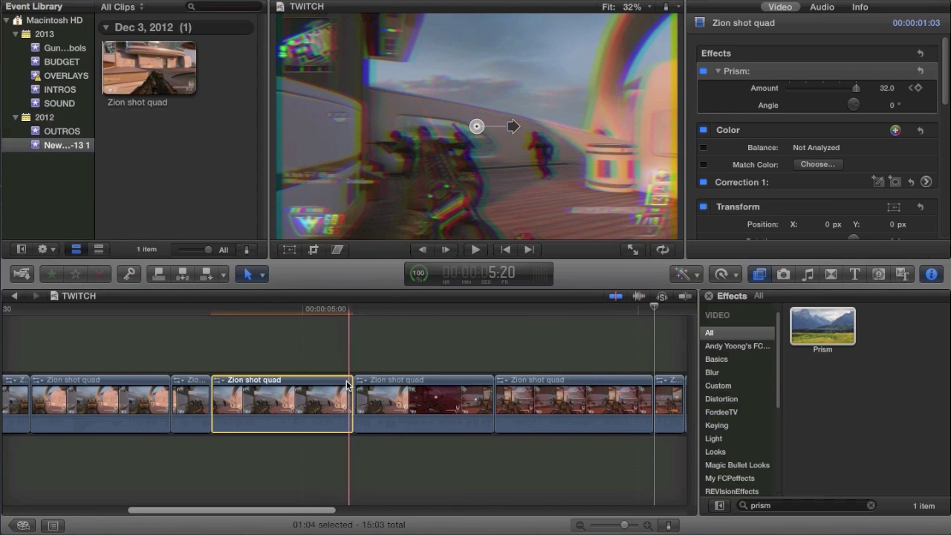
key("Right")
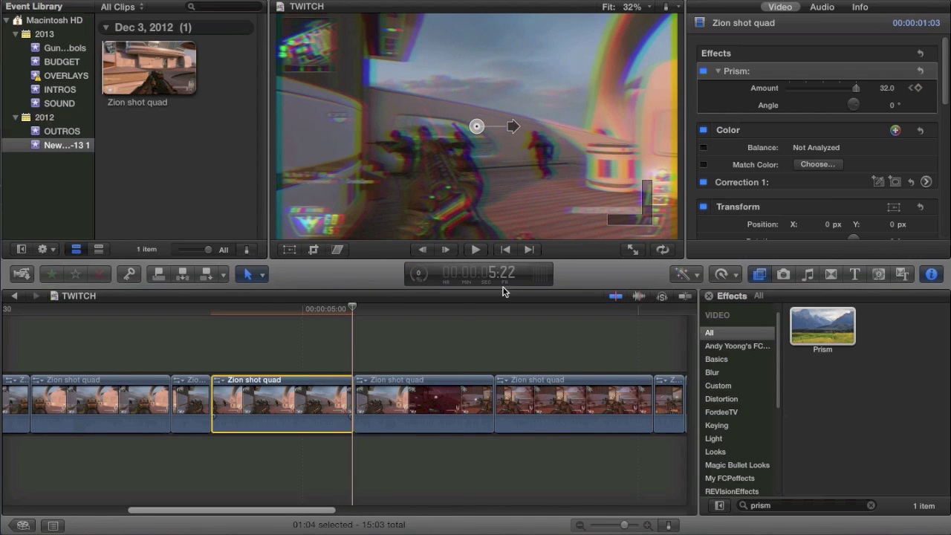
left_click(784, 87)
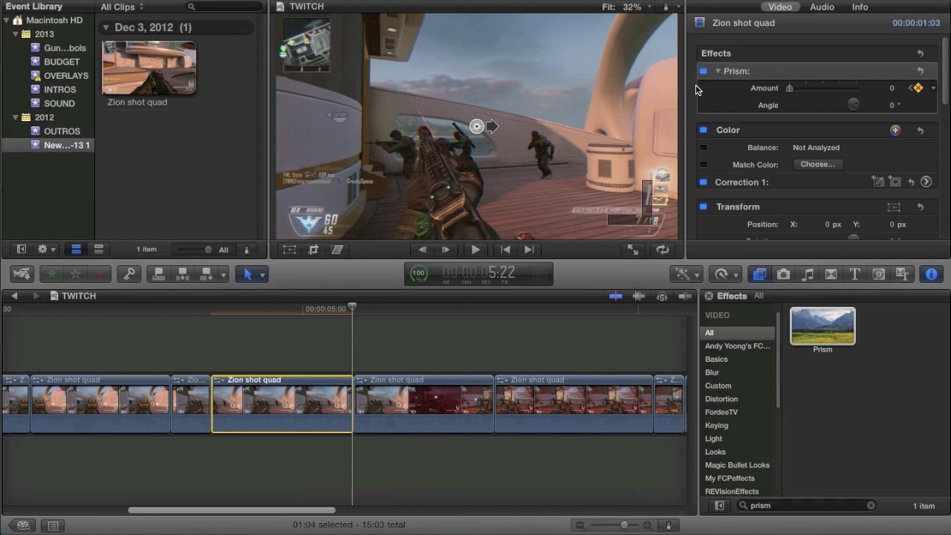
key("space")
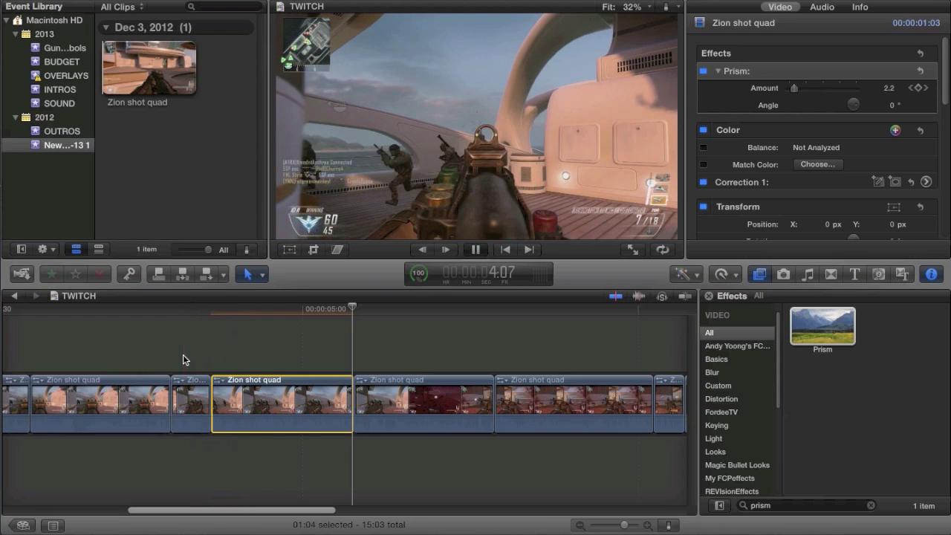
key("space")
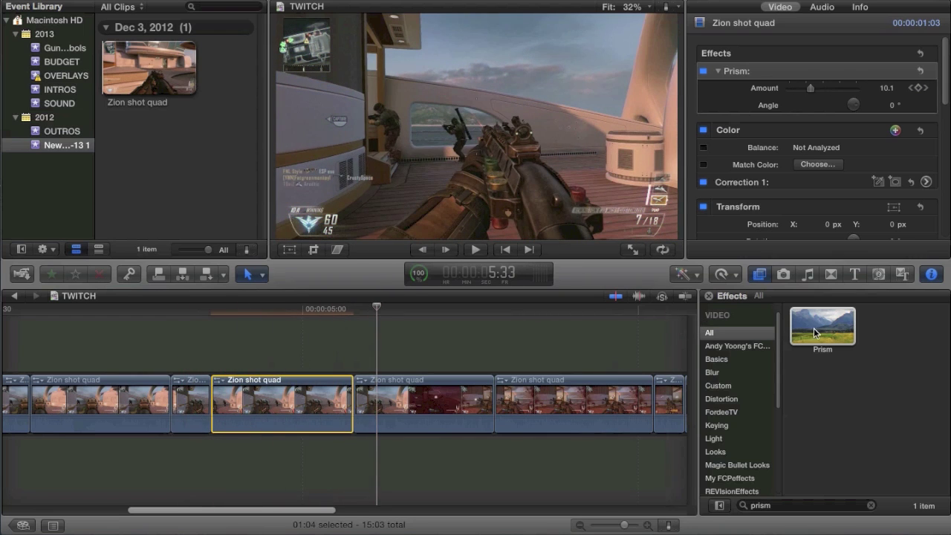
left_click(828, 505)
Search 'ear', apply Earthquake to the fourth Zion shot quad clip, and preview the shake.
left_click(821, 506)
type("ear")
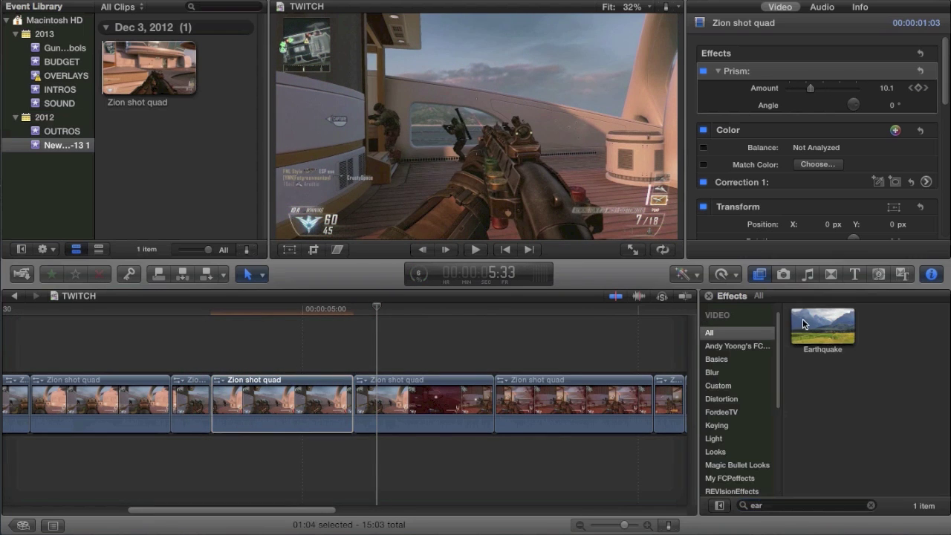
left_click_drag(823, 327, 249, 411)
key("space")
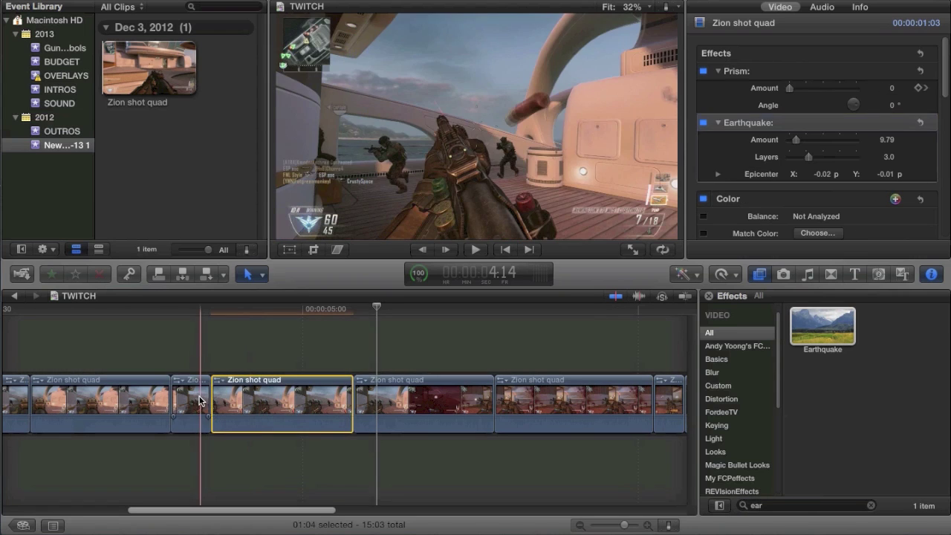
key("space")
key("space")
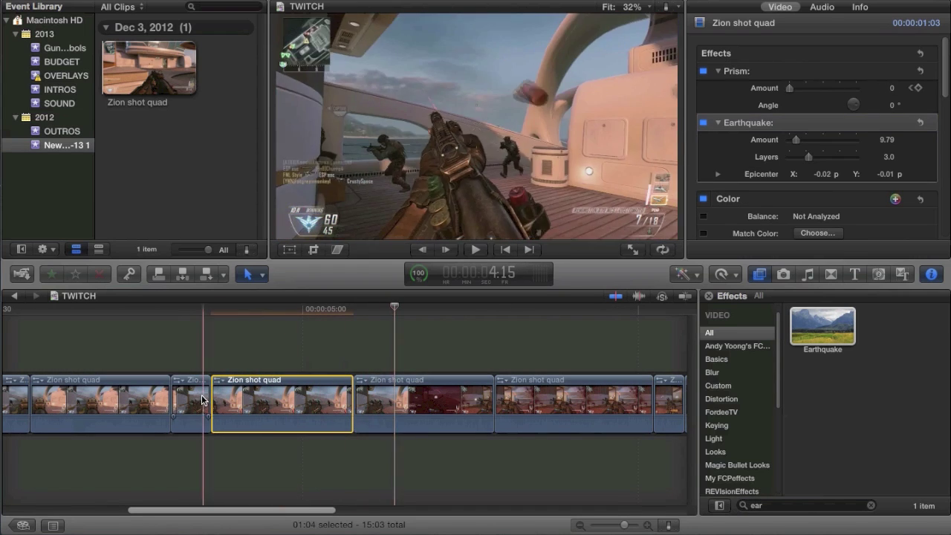
key("space")
left_click(253, 402)
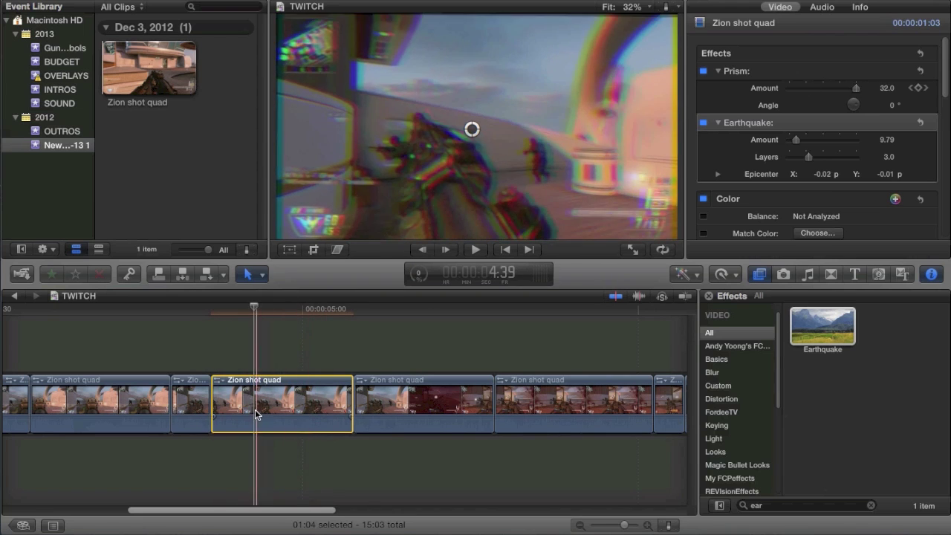
Scroll the timeline onward and search the effects for 'prism'.
scroll(422, 400, "right", 5)
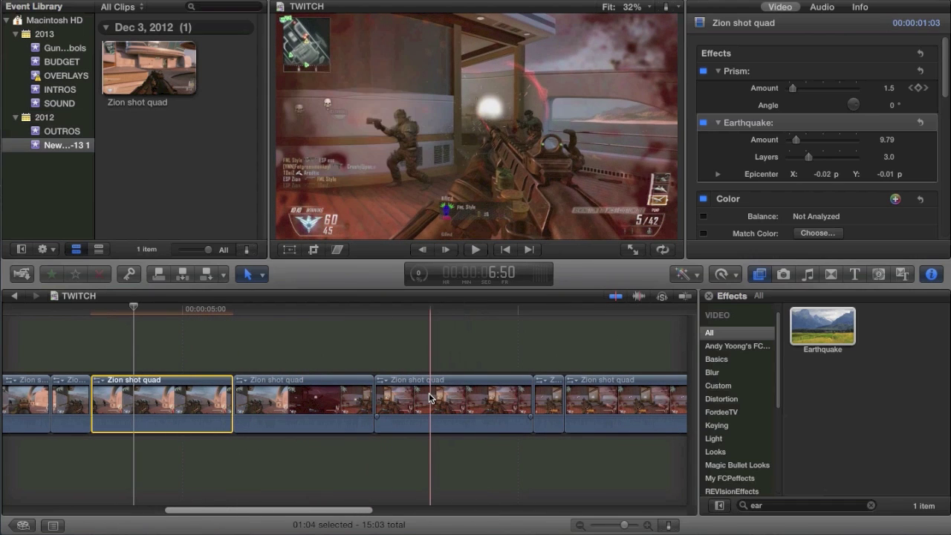
left_click(805, 506)
type("prism")
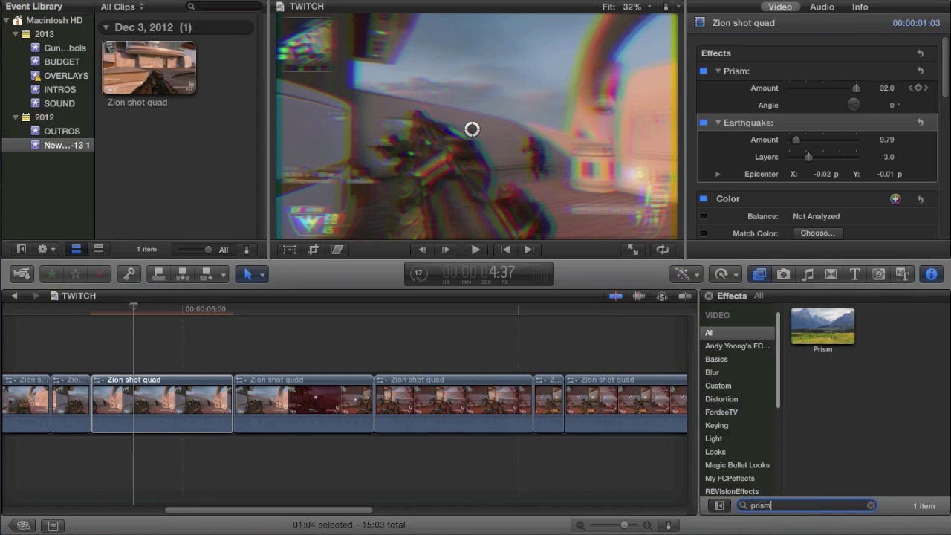
Apply Prism to the next Zion shot quad clip and keyframe its Amount at 0 at the start.
left_click_drag(846, 327, 409, 395)
left_click(425, 415)
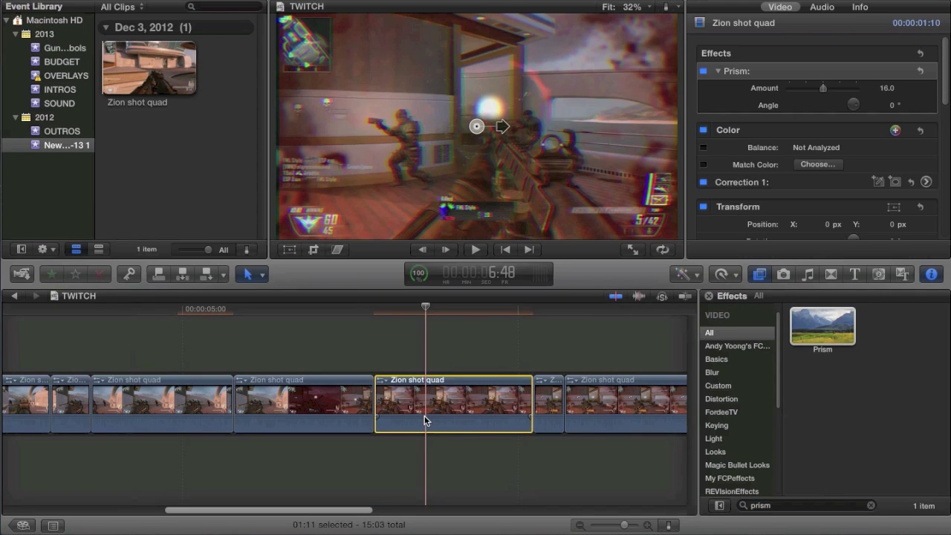
key("Left")
key("Left")
key("Left")
key("Left")
key("Left")
key("Left")
key("Left")
key("Left")
key("Left")
key("Left")
key("Left")
key("Left")
key("Left")
key("Left")
key("Left")
key("Left")
key("Left")
key("Left")
key("Left")
key("Left")
key("Left")
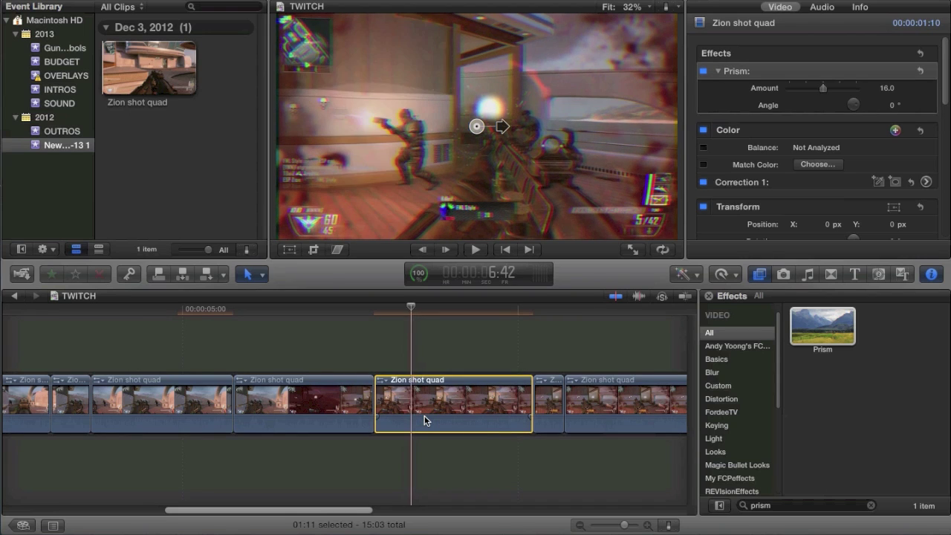
key("Left")
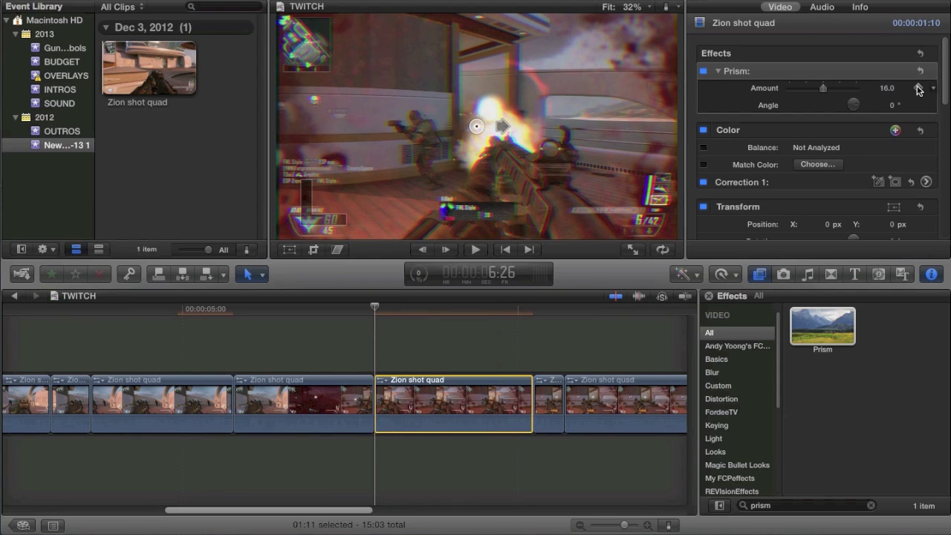
key("Left")
left_click_drag(822, 87, 735, 99)
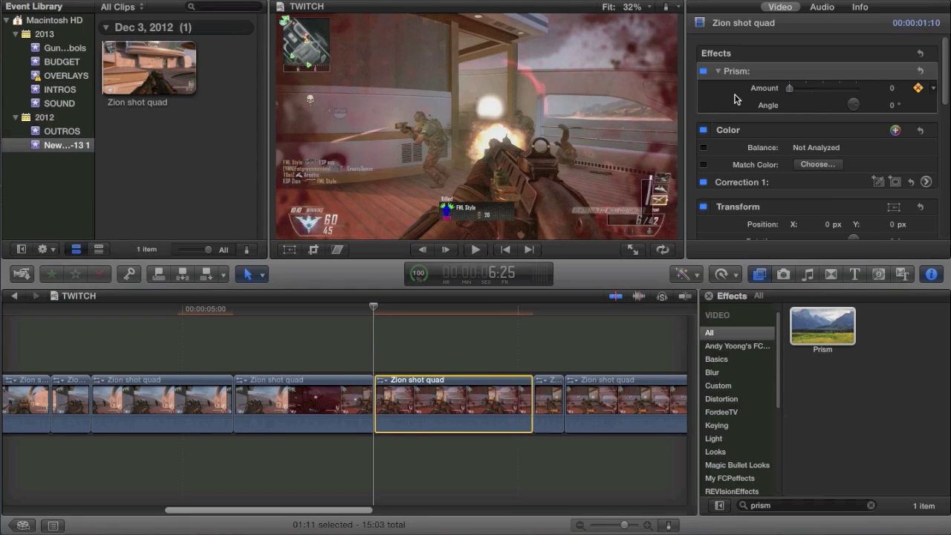
Keyframe Prism Amount to 32 at the peak, 0 at the end, 25 just before, then preview.
key("Right")
key("Right")
key("Right")
key("Right")
key("Right")
key("Right")
key("Right")
key("Right")
key("Right")
key("Right")
key("Right")
key("Right")
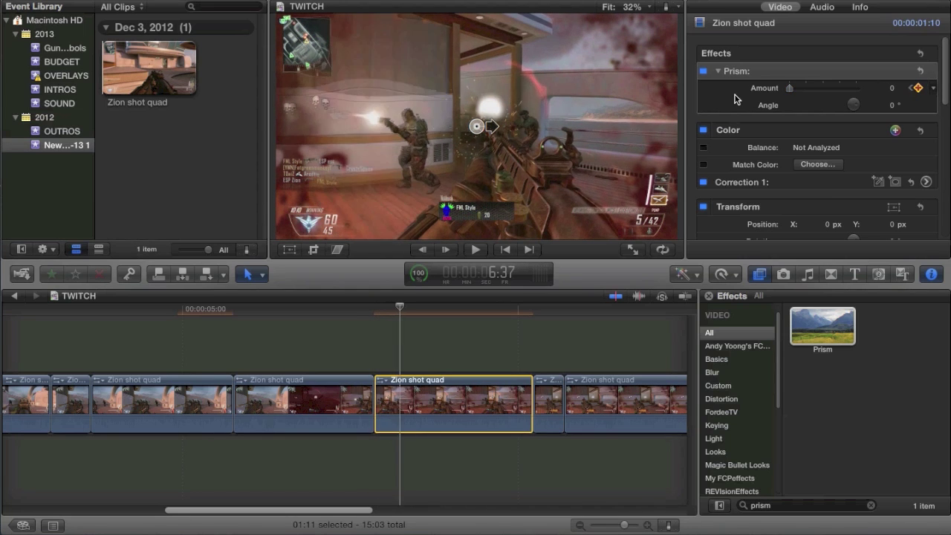
key("Right")
key("Right")
key("Right")
key("Right")
key("Right")
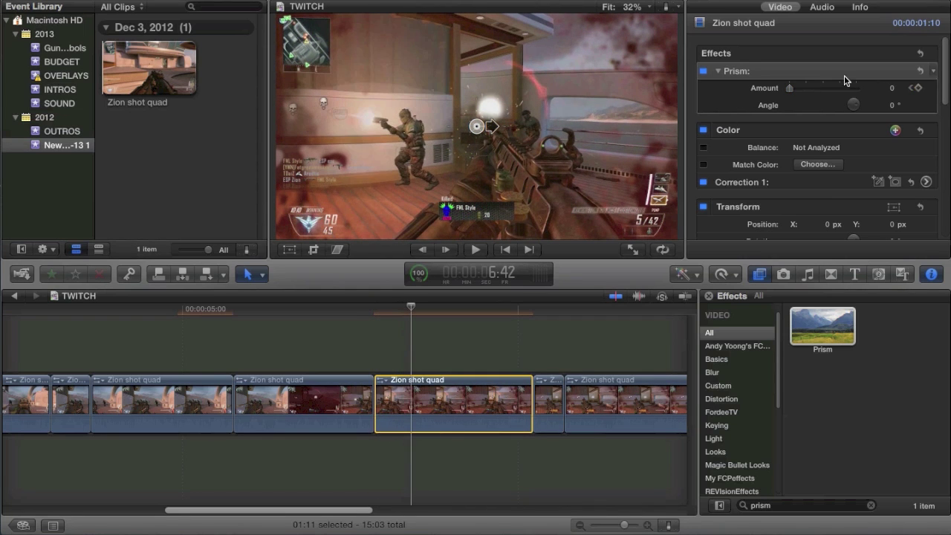
left_click(857, 89)
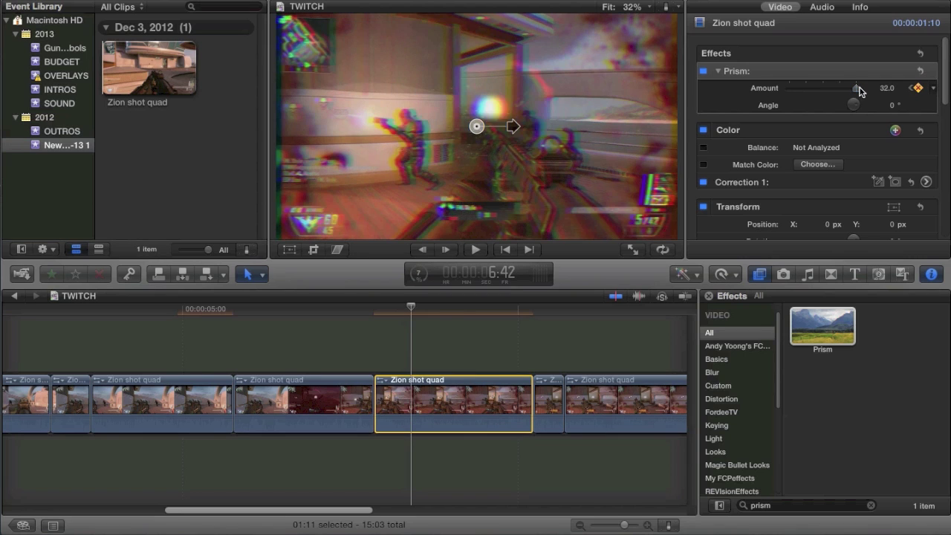
left_click(526, 387)
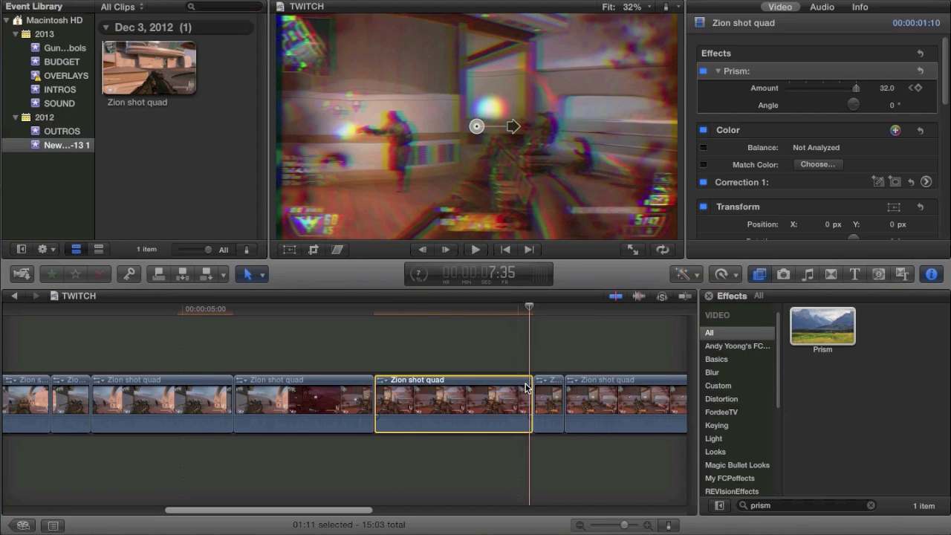
key("Right")
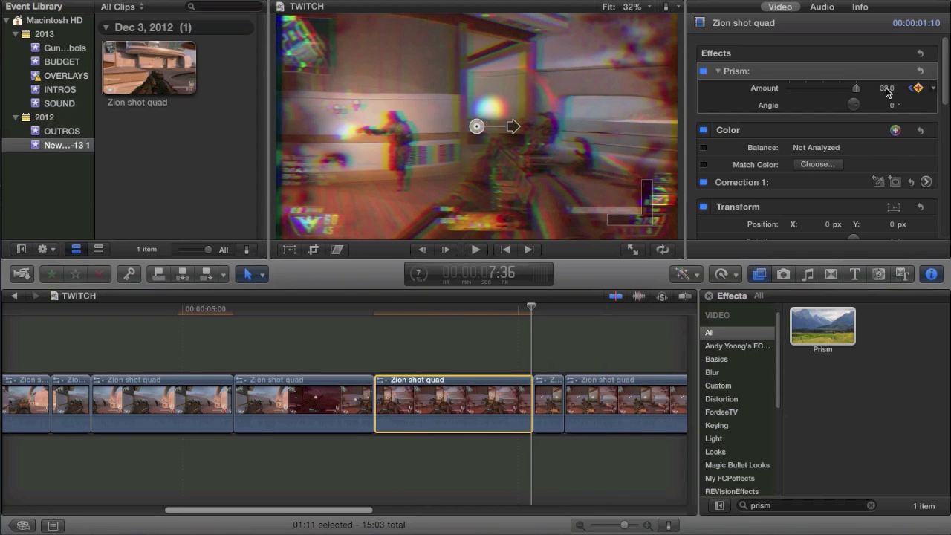
left_click_drag(888, 89, 719, 89)
key("Left")
key("Left")
key("Left")
key("Left")
key("Left")
key("Left")
key("Left")
key("Left")
key("Left")
key("Left")
key("Left")
key("Left")
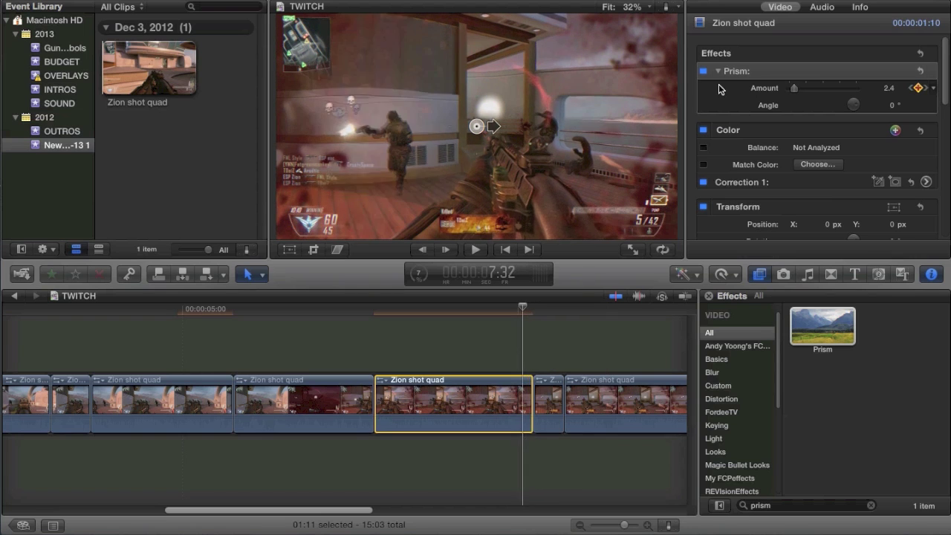
key("Left")
key("Left")
key("Left")
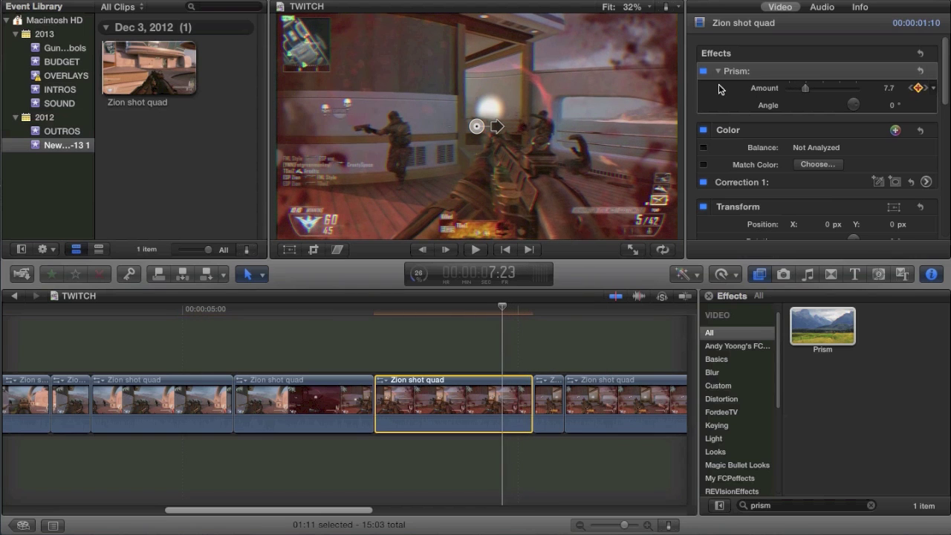
left_click_drag(833, 89, 856, 89)
key("space")
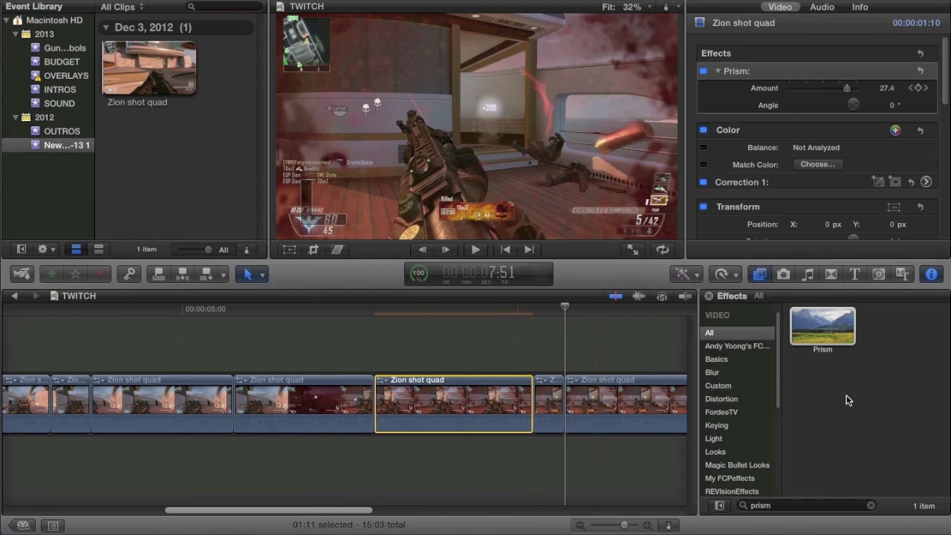
Apply TKY Camera Shake Effect from the Custom effects category to the Prism clip.
left_click(740, 386)
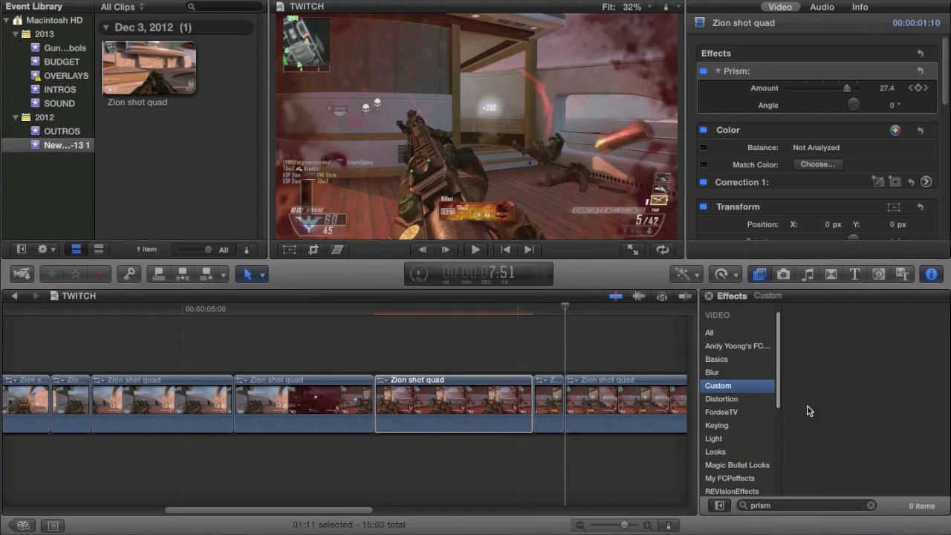
left_click(870, 505)
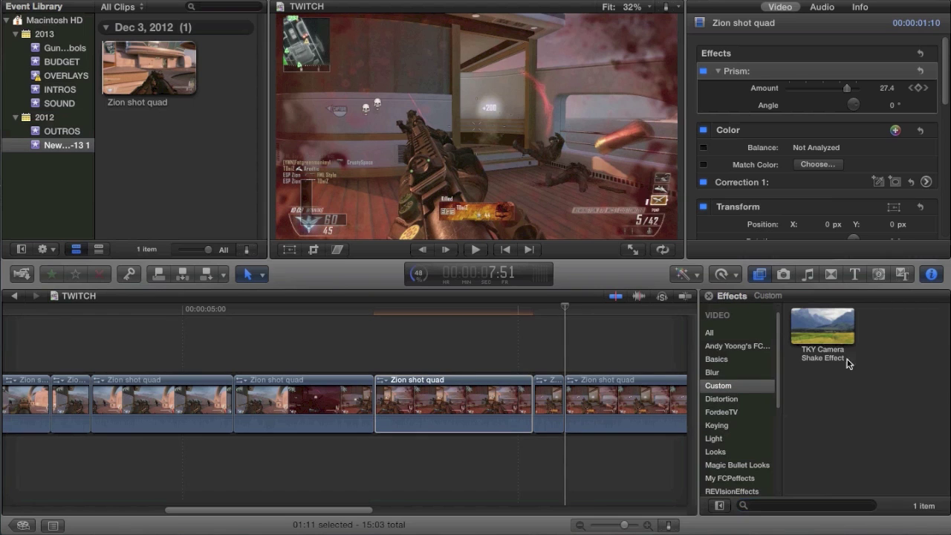
left_click(817, 325)
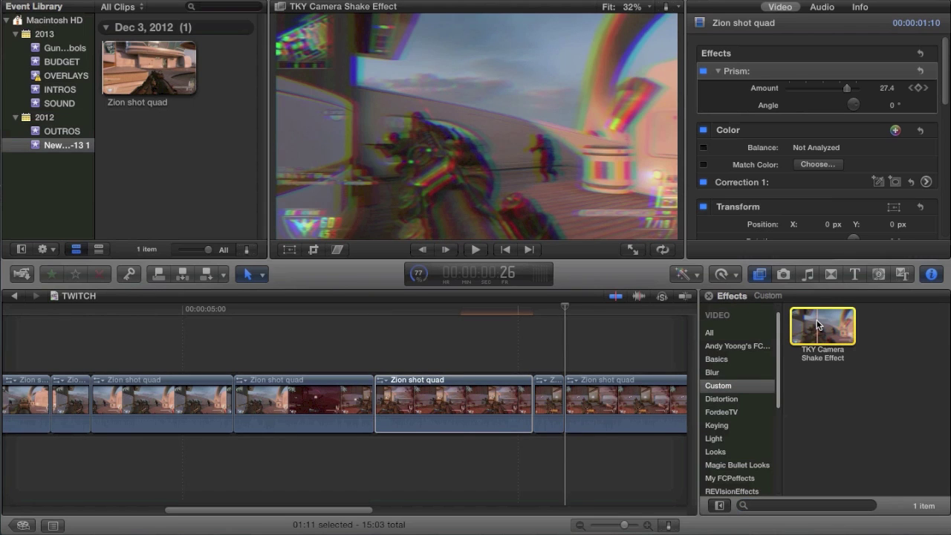
left_click_drag(818, 325, 406, 413)
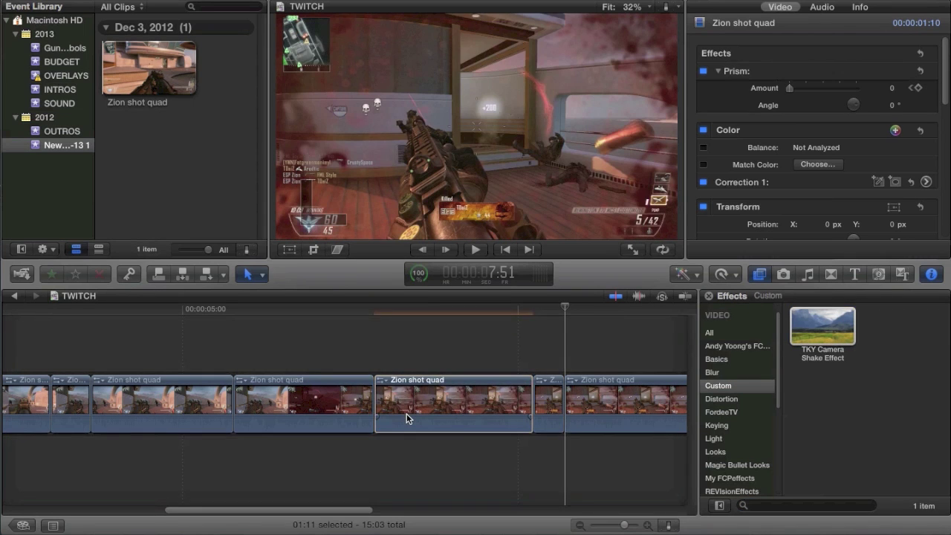
left_click(408, 409)
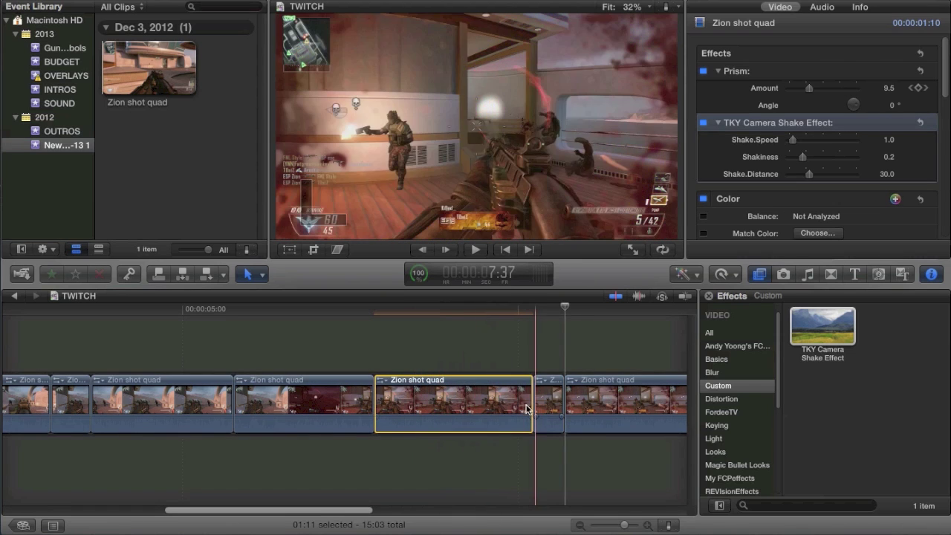
left_click(464, 405)
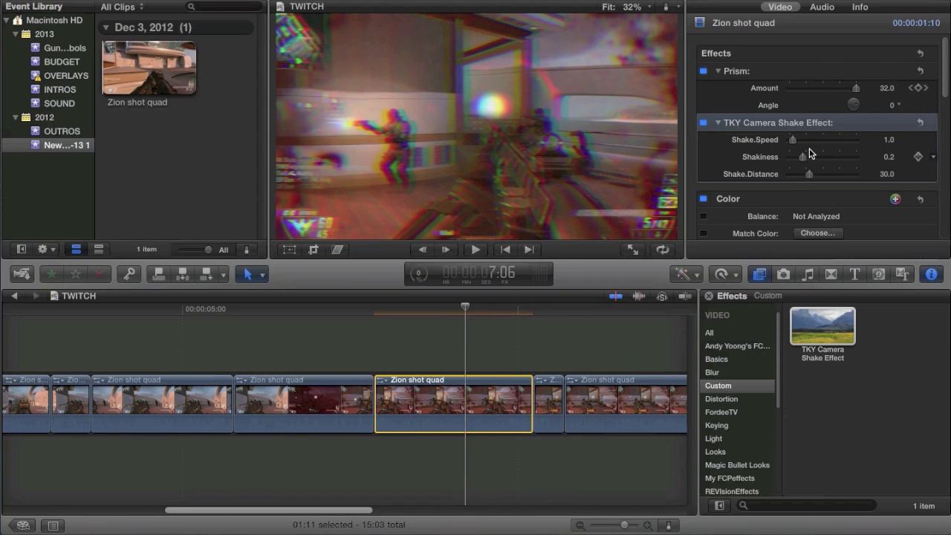
Set the camera shake's Shake.Speed to 6.0 and Shakiness to 0.27.
left_click_drag(818, 140, 918, 140)
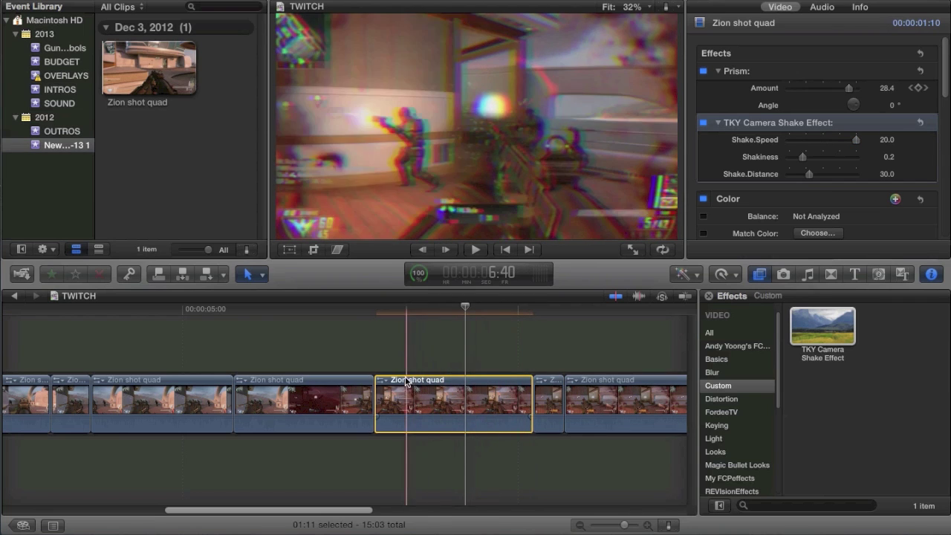
left_click(810, 140)
left_click_drag(803, 158, 854, 161)
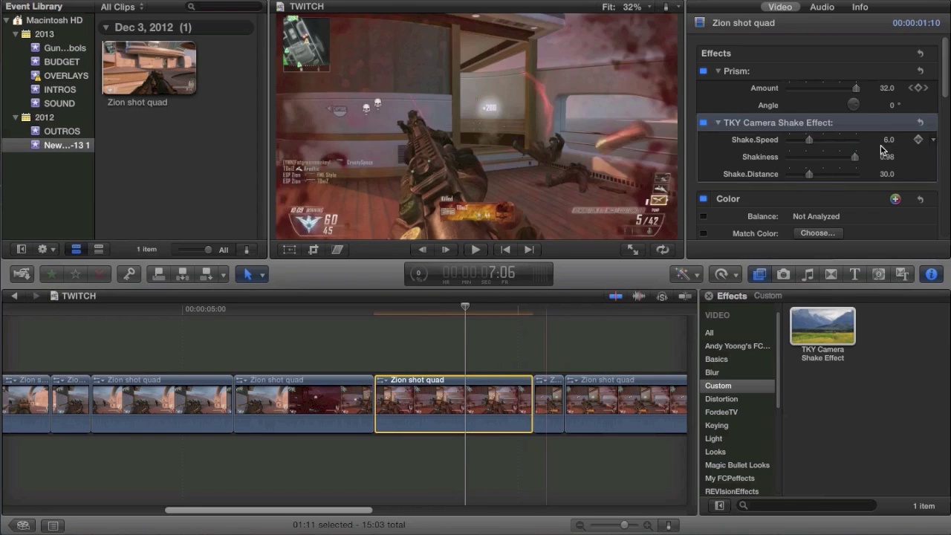
left_click(814, 158)
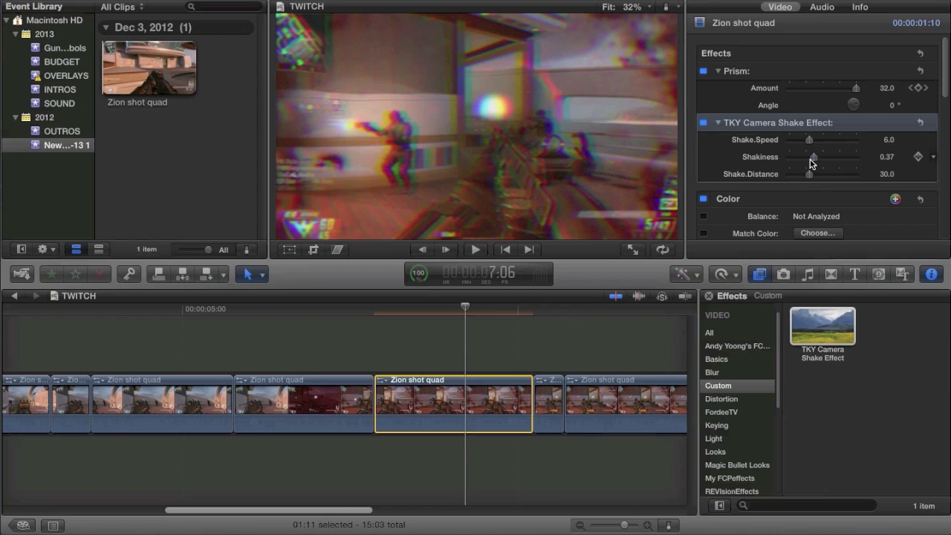
left_click_drag(812, 162, 808, 163)
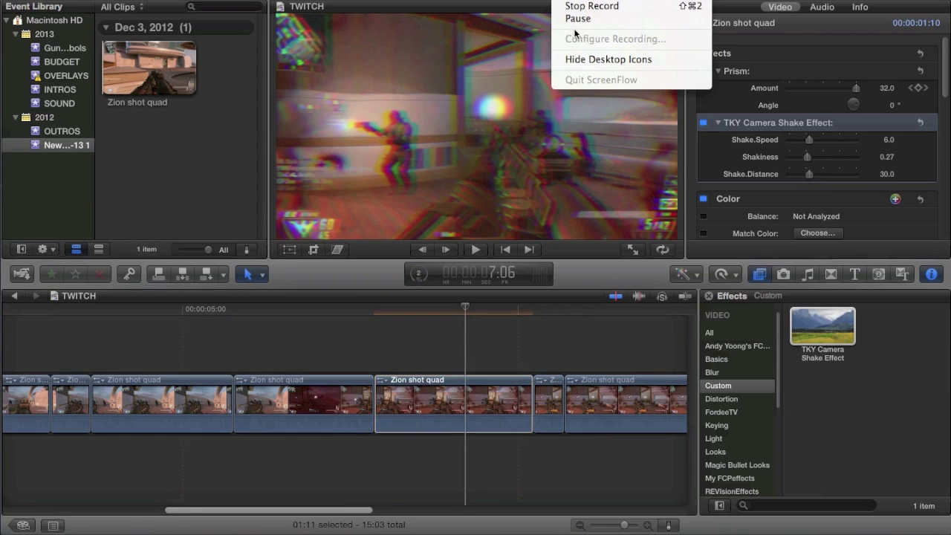
Play the TWITCH project from near its start, skimming back to replay the first clips.
left_click(581, 21)
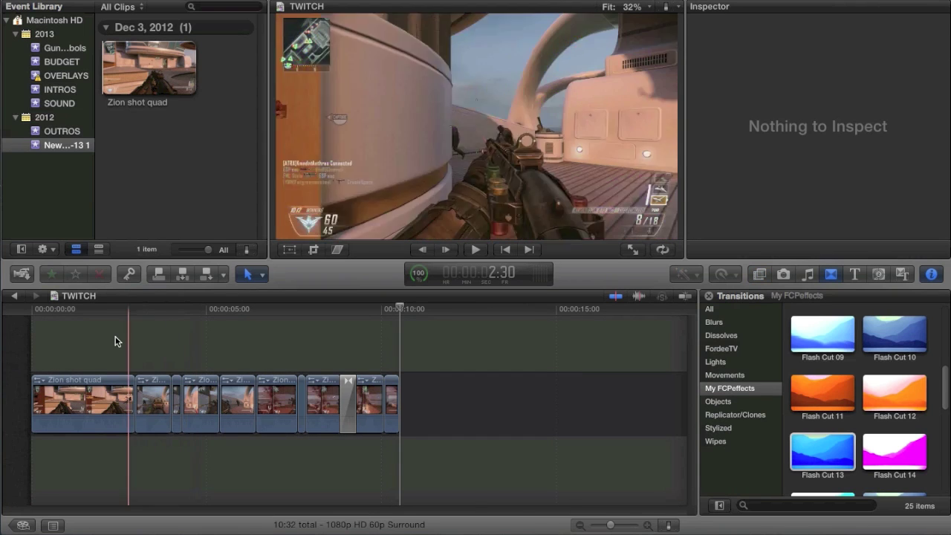
left_click(115, 336)
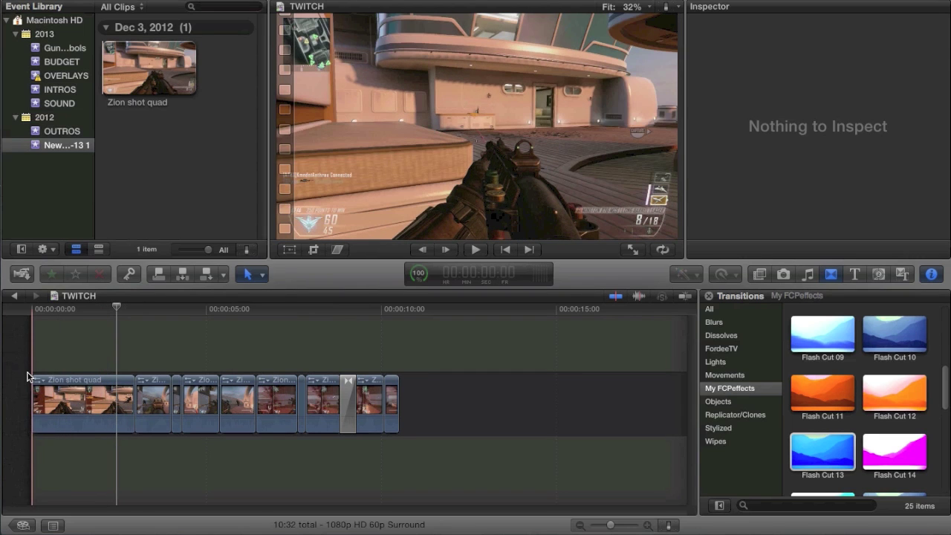
key("space")
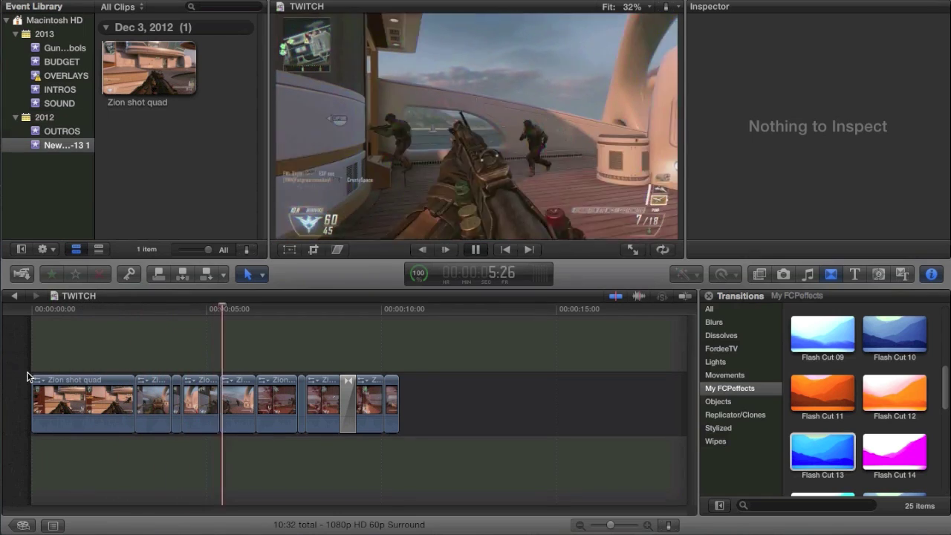
left_click(131, 389)
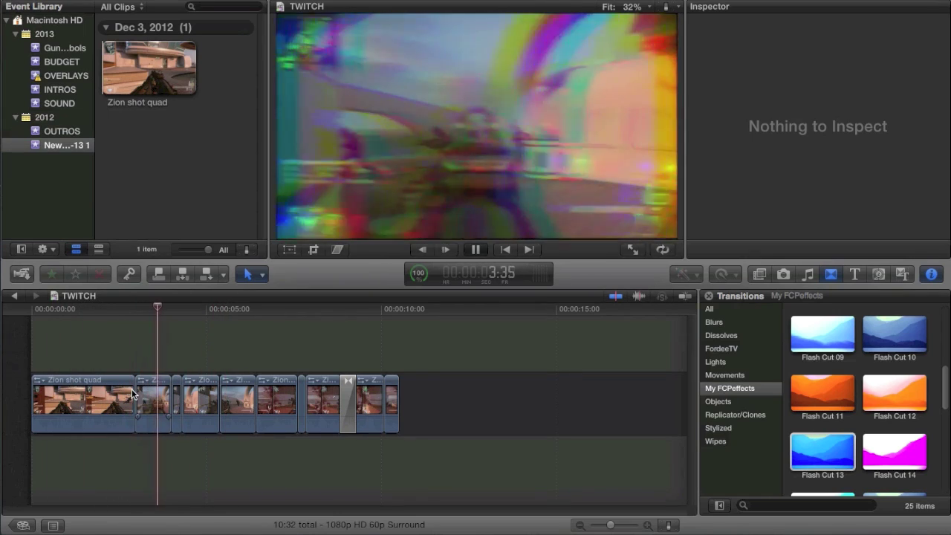
left_click(173, 389)
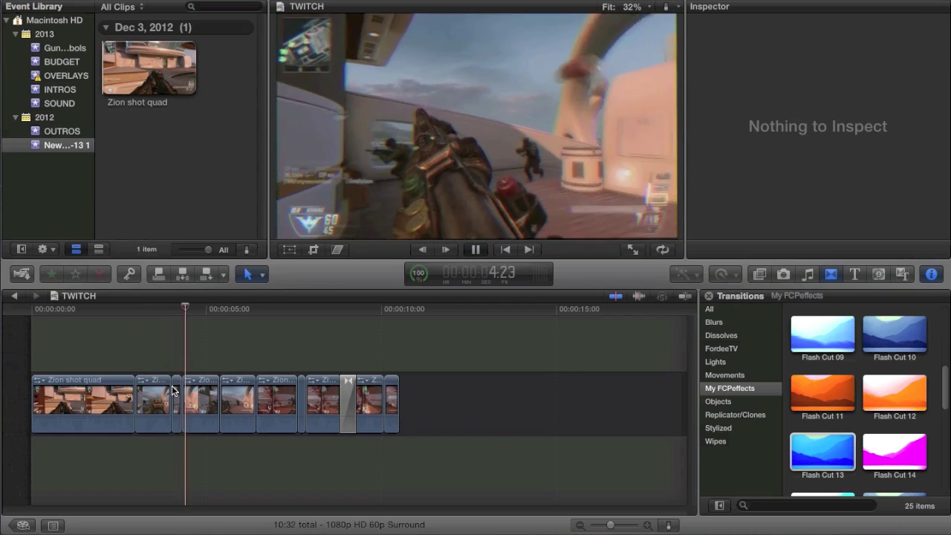
key("space")
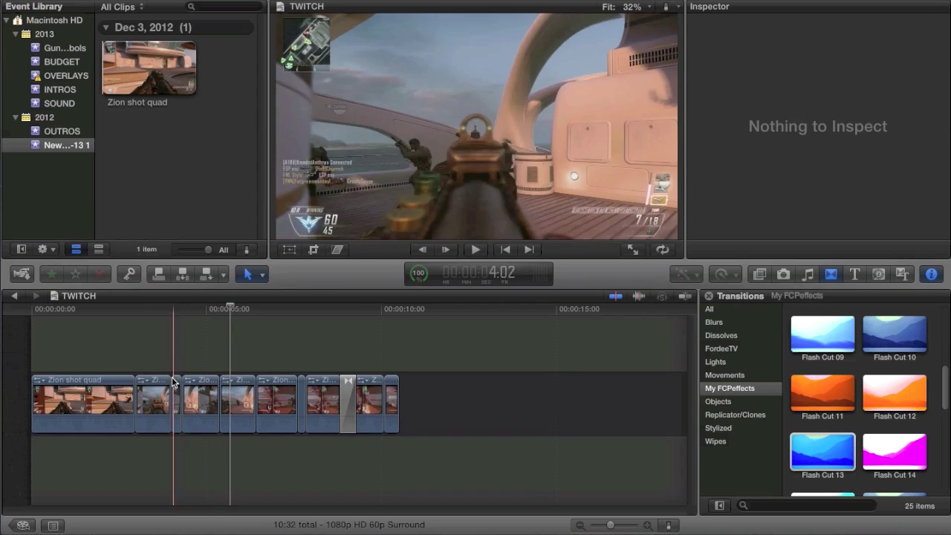
key("super+b")
key("space")
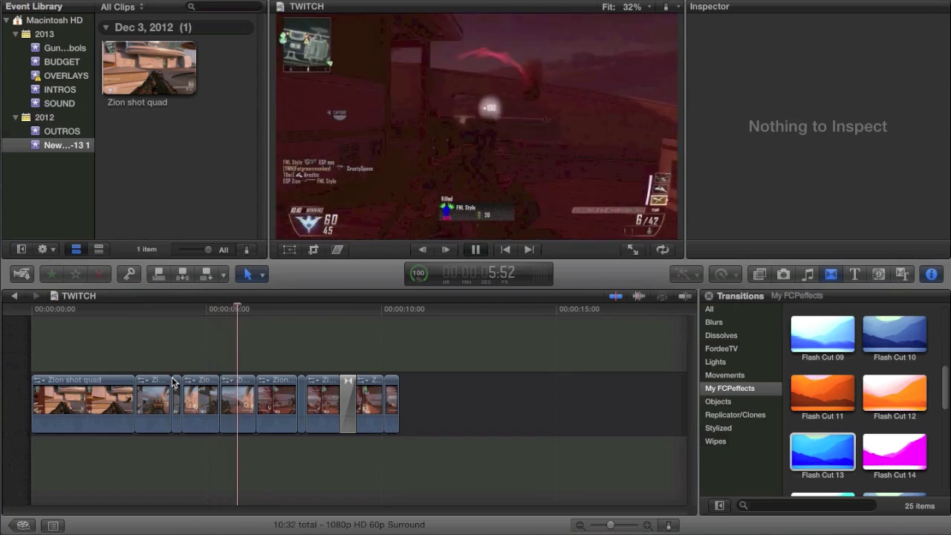
key("space")
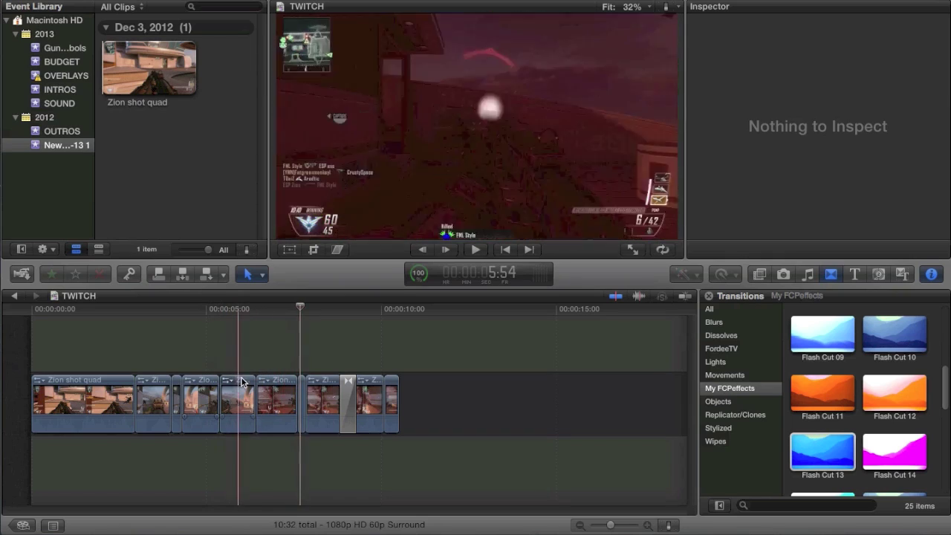
Repeatedly replay the Prism RGB split and shake sections on the later clips.
key("space")
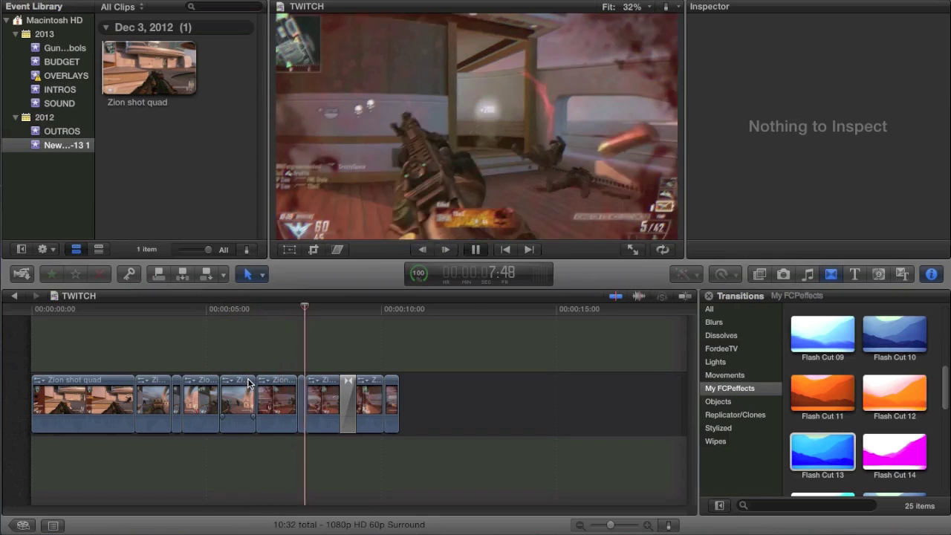
key("space")
key("space")
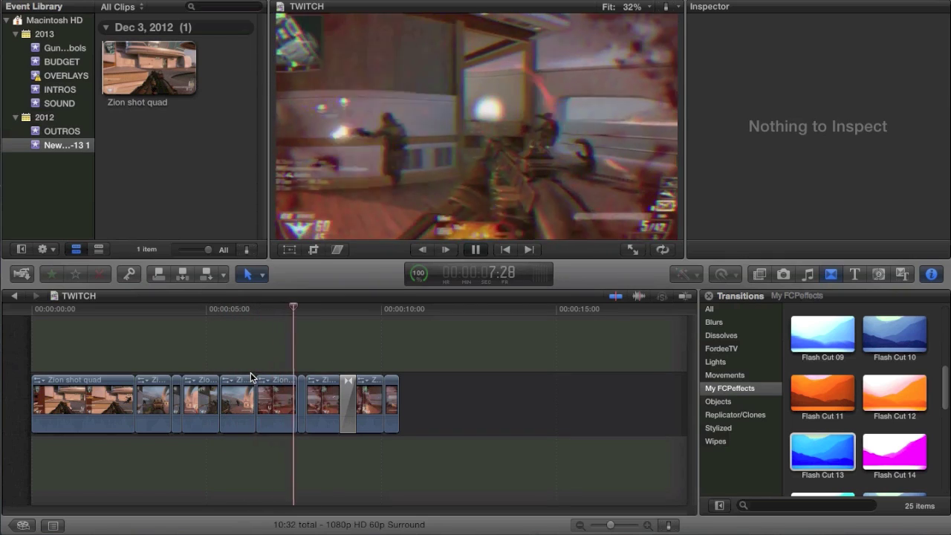
key("space")
key("space")
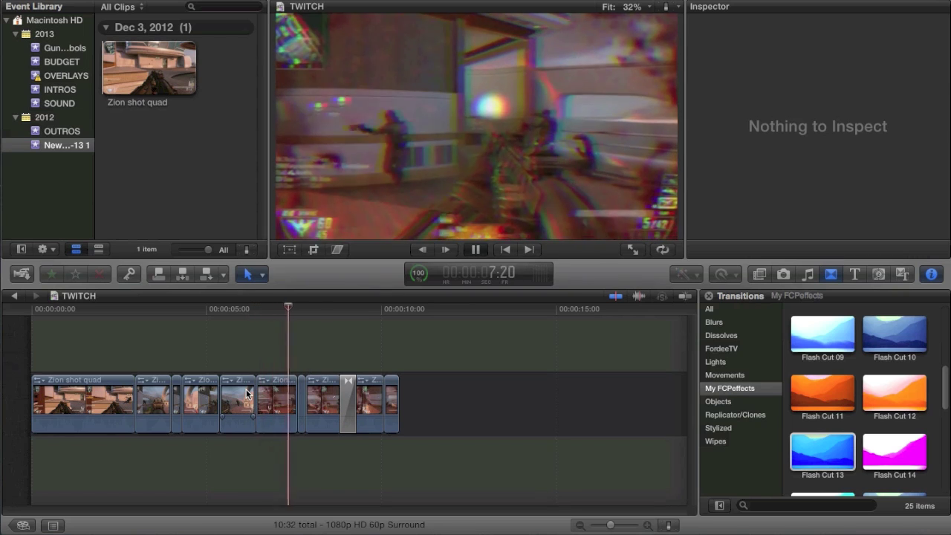
key("space")
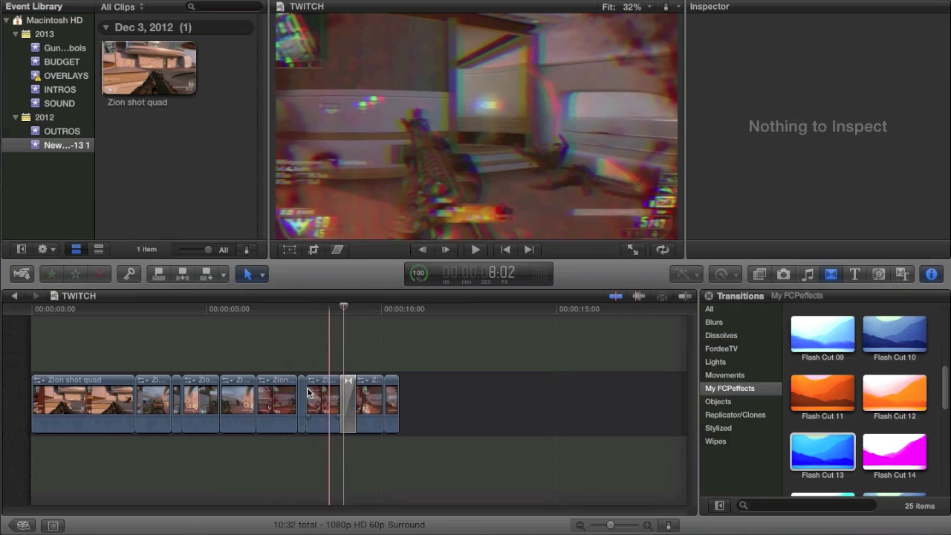
key("space")
key("space")
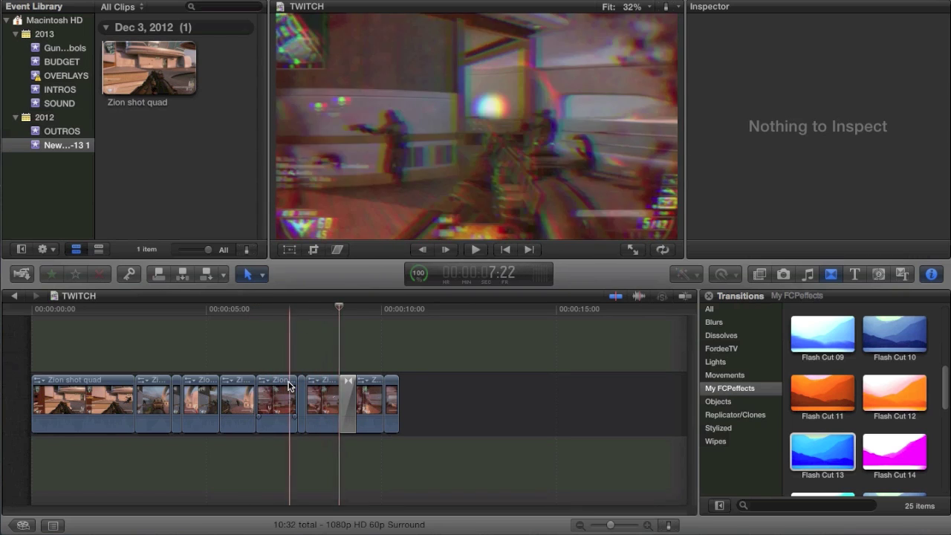
key("space")
key("space")
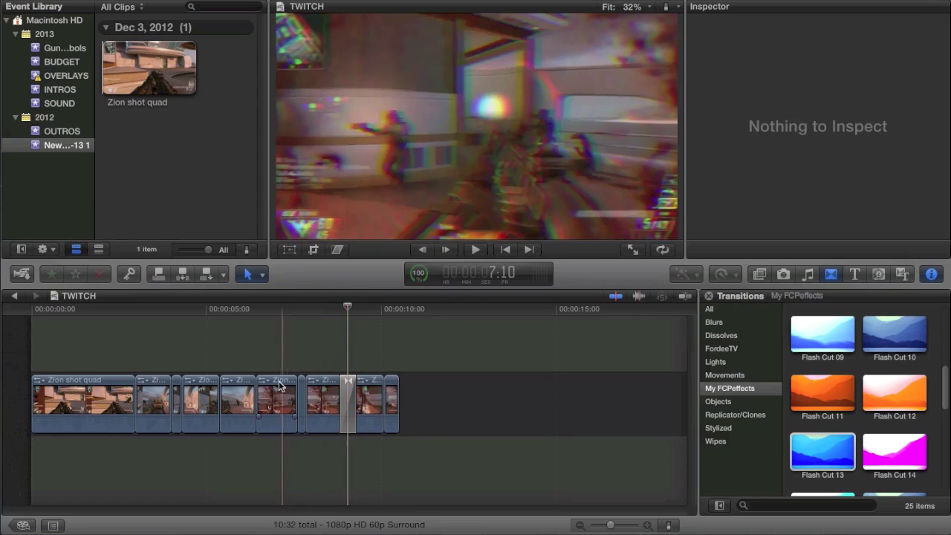
key("space")
key("space")
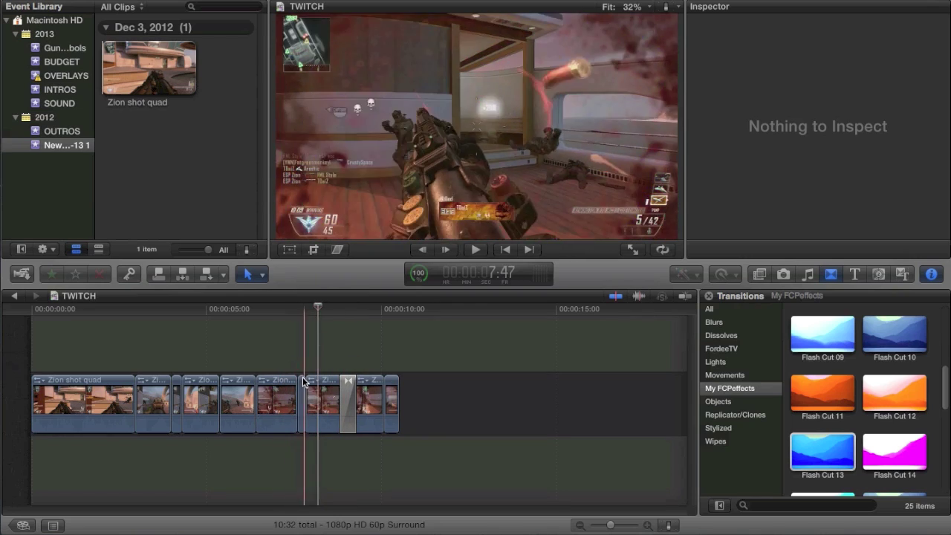
key("space")
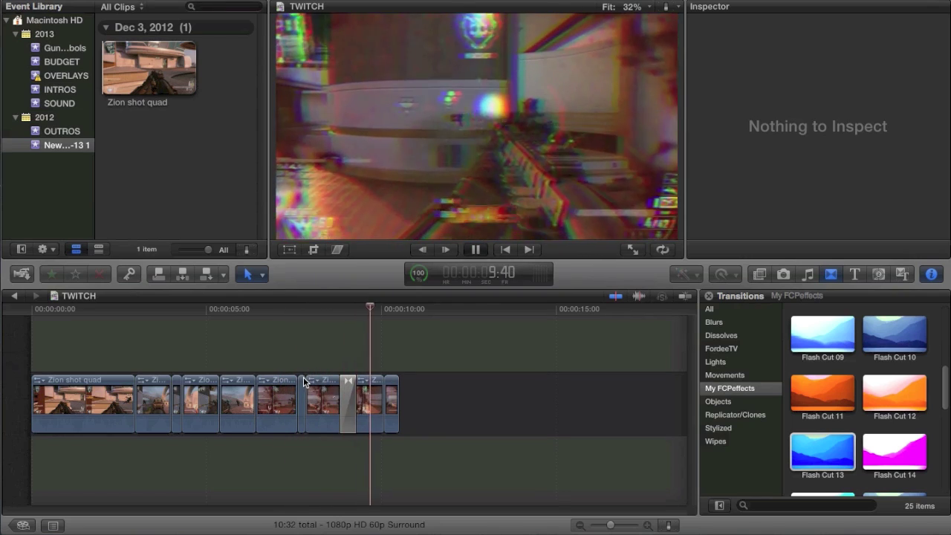
key("space")
key("space")
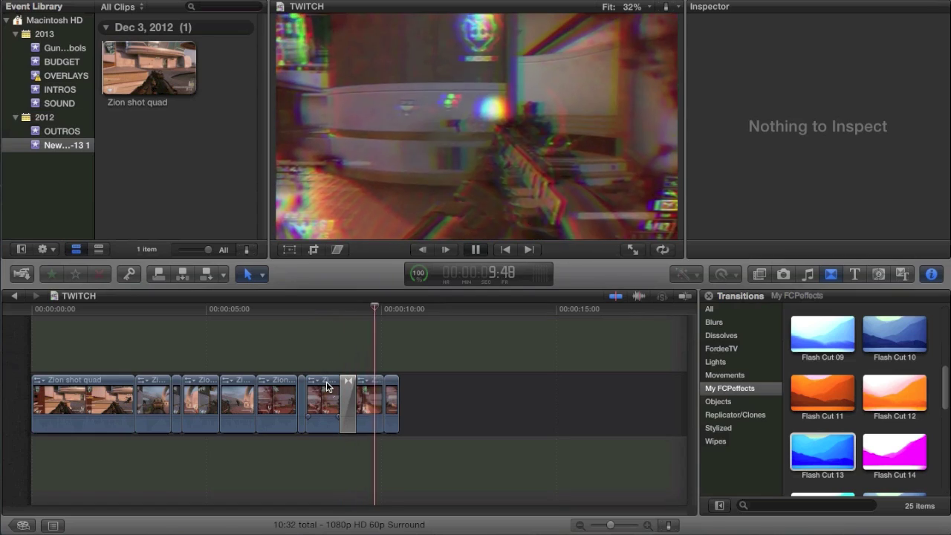
key("space")
key("space")
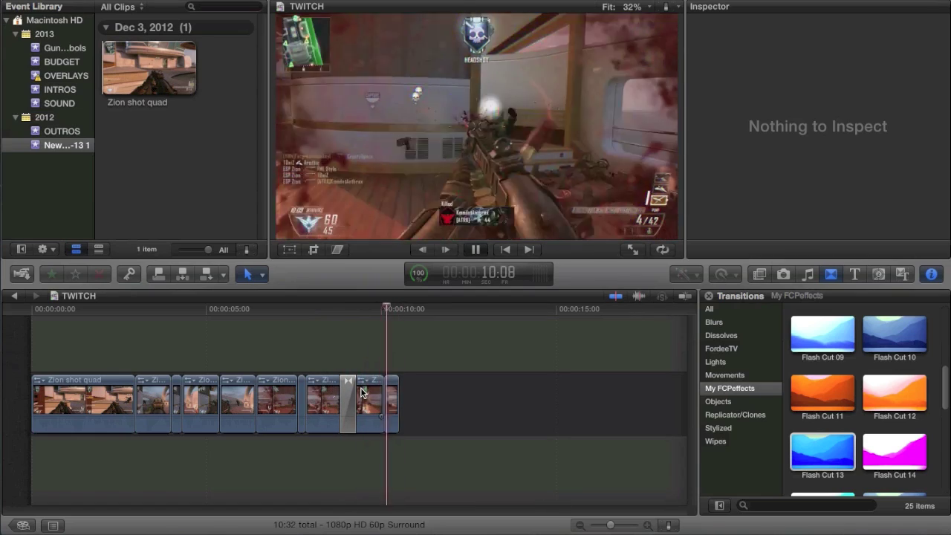
key("space")
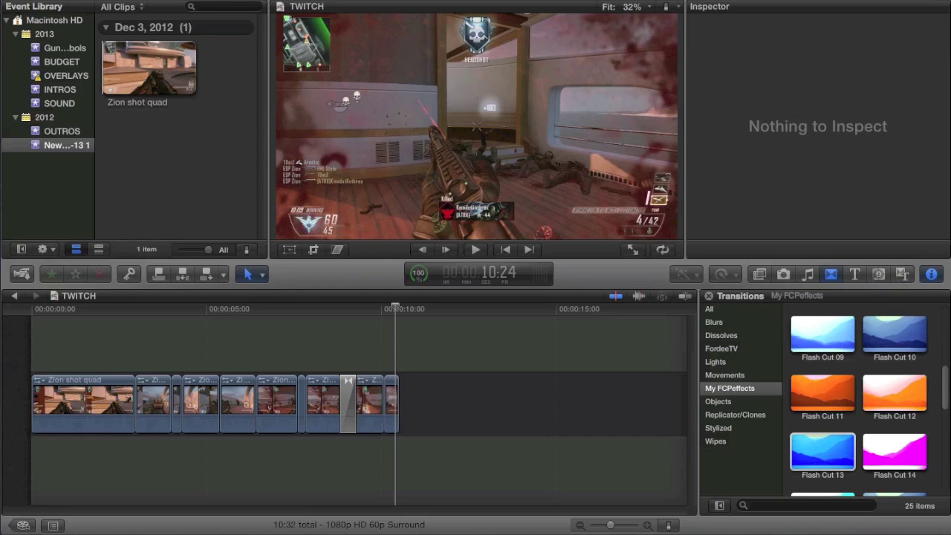
Let the TWITCH project play through to the end of its last clip.
left_click(561, 7)
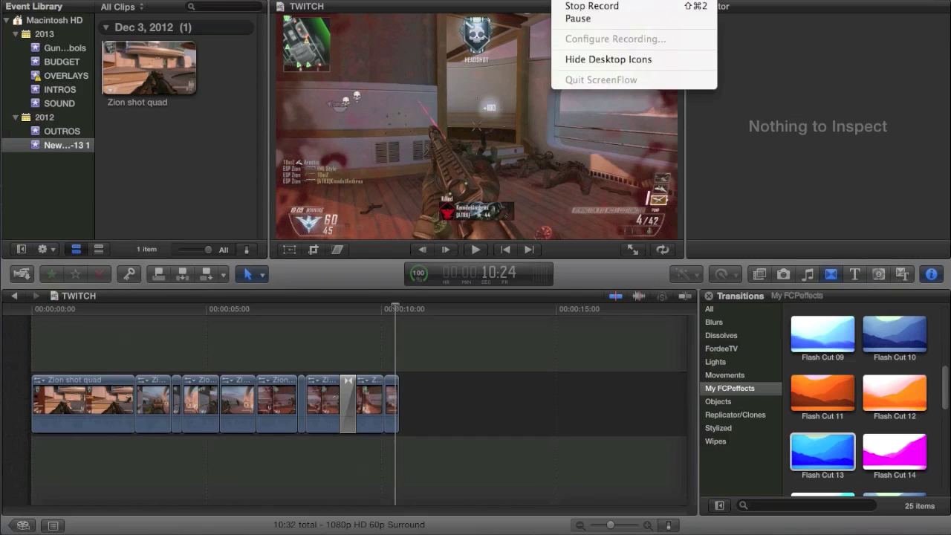